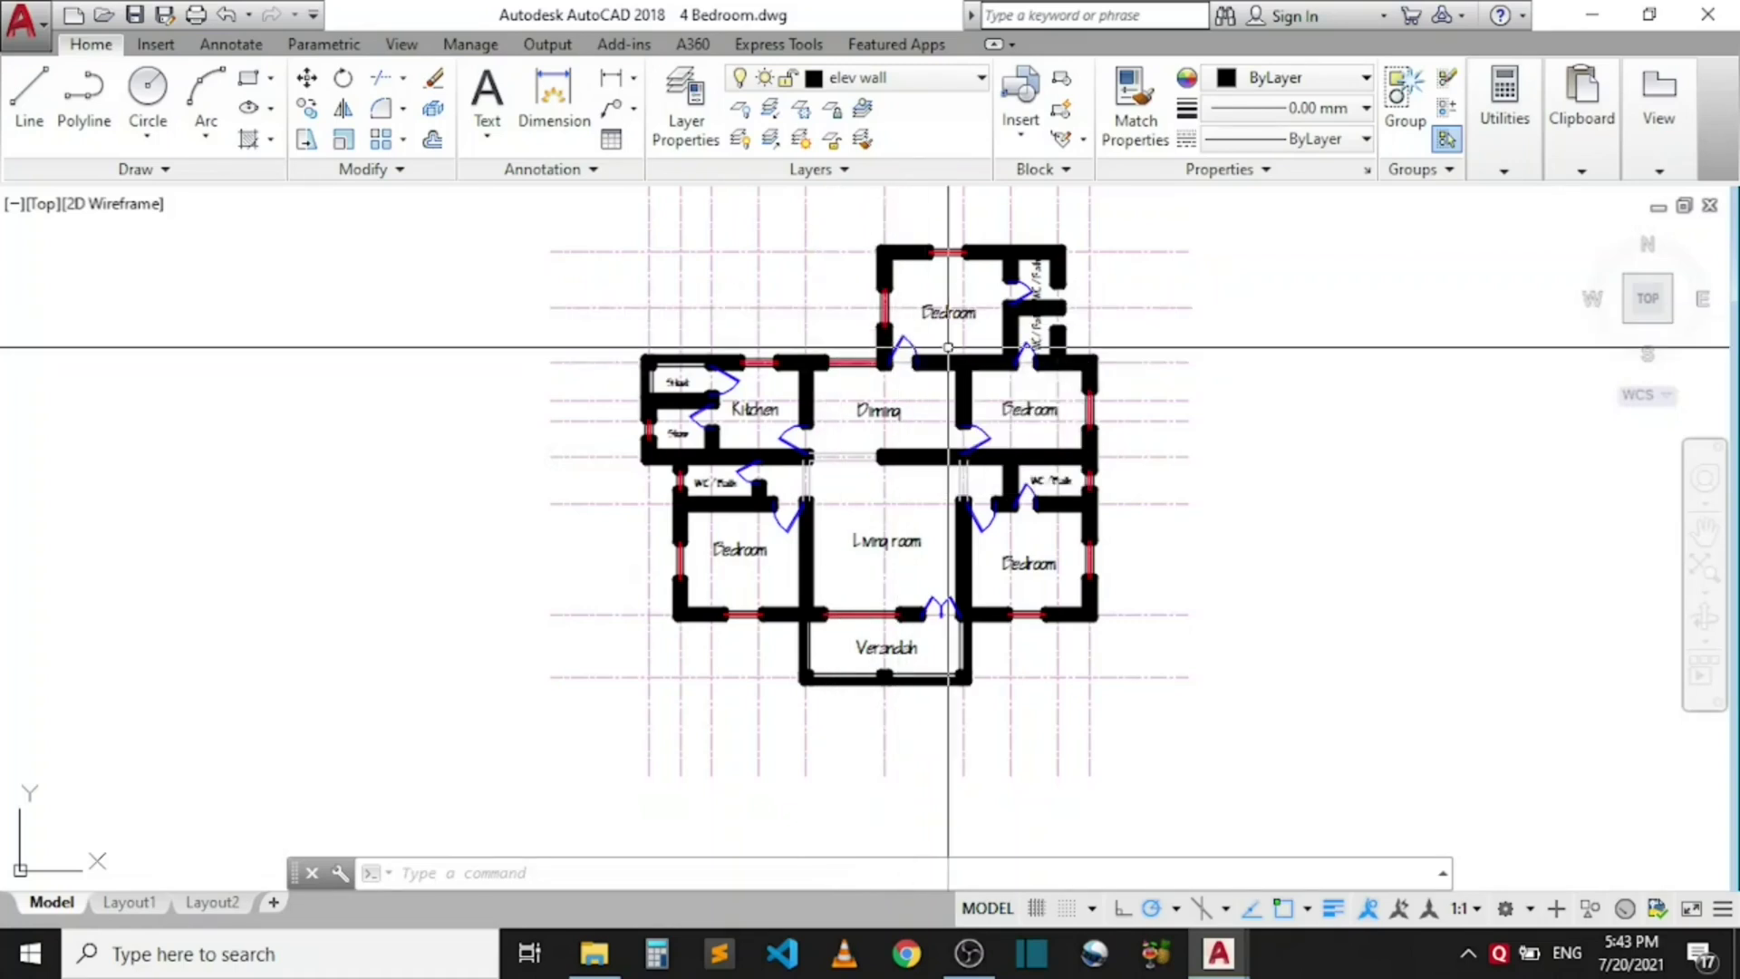
Step: Zoom around the floor plan and select a grid line to inspect it, then deselect it
scroll(948, 358, up, 2)
scroll(946, 453, down, 4)
scroll(1042, 487, up, 4)
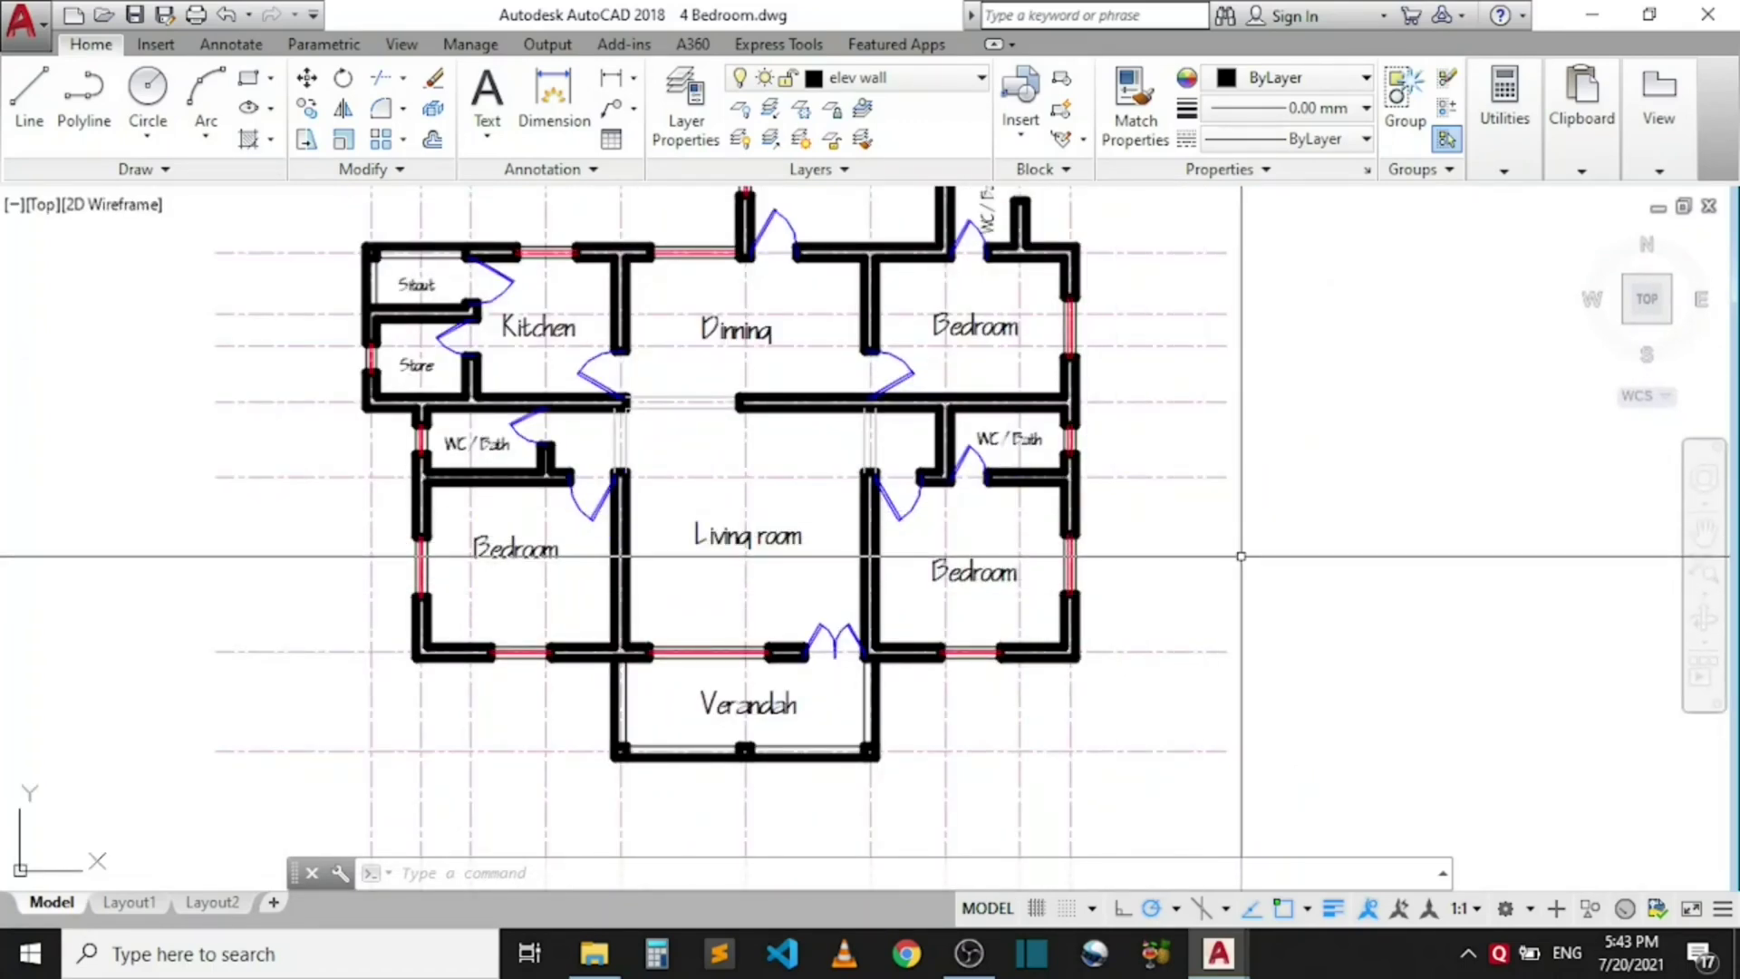
scroll(871, 669, down, 2)
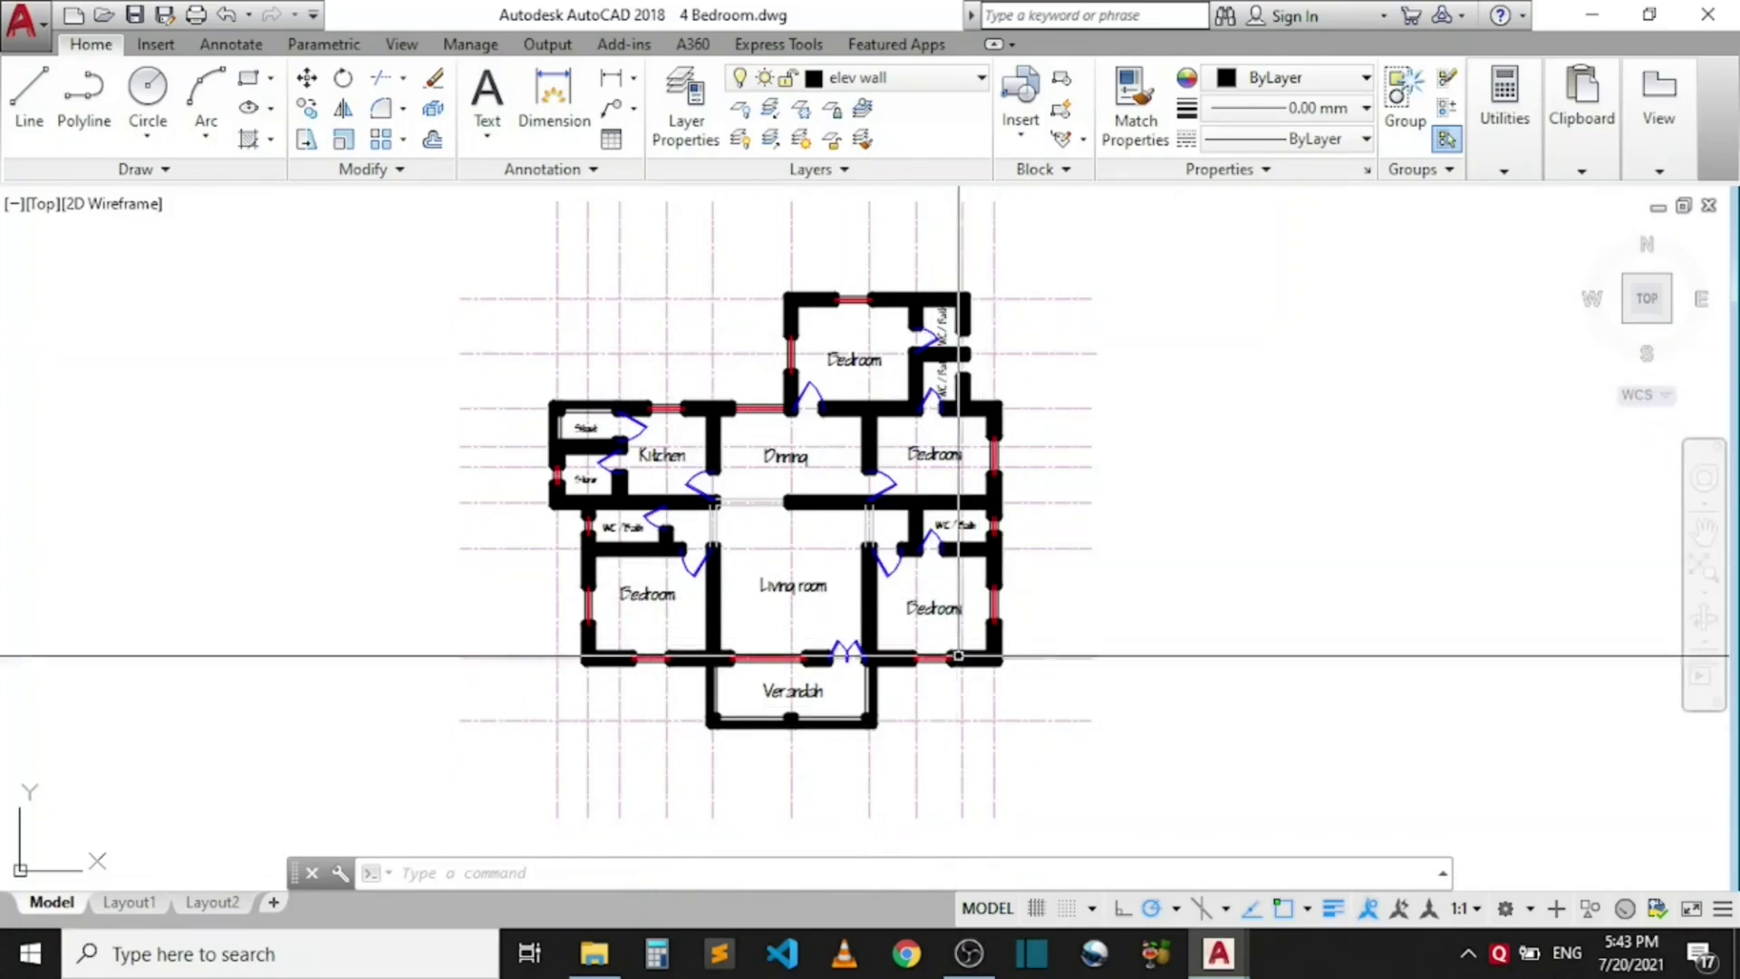
scroll(590, 595, up, 3)
scroll(589, 595, down, 1)
scroll(589, 596, up, 2)
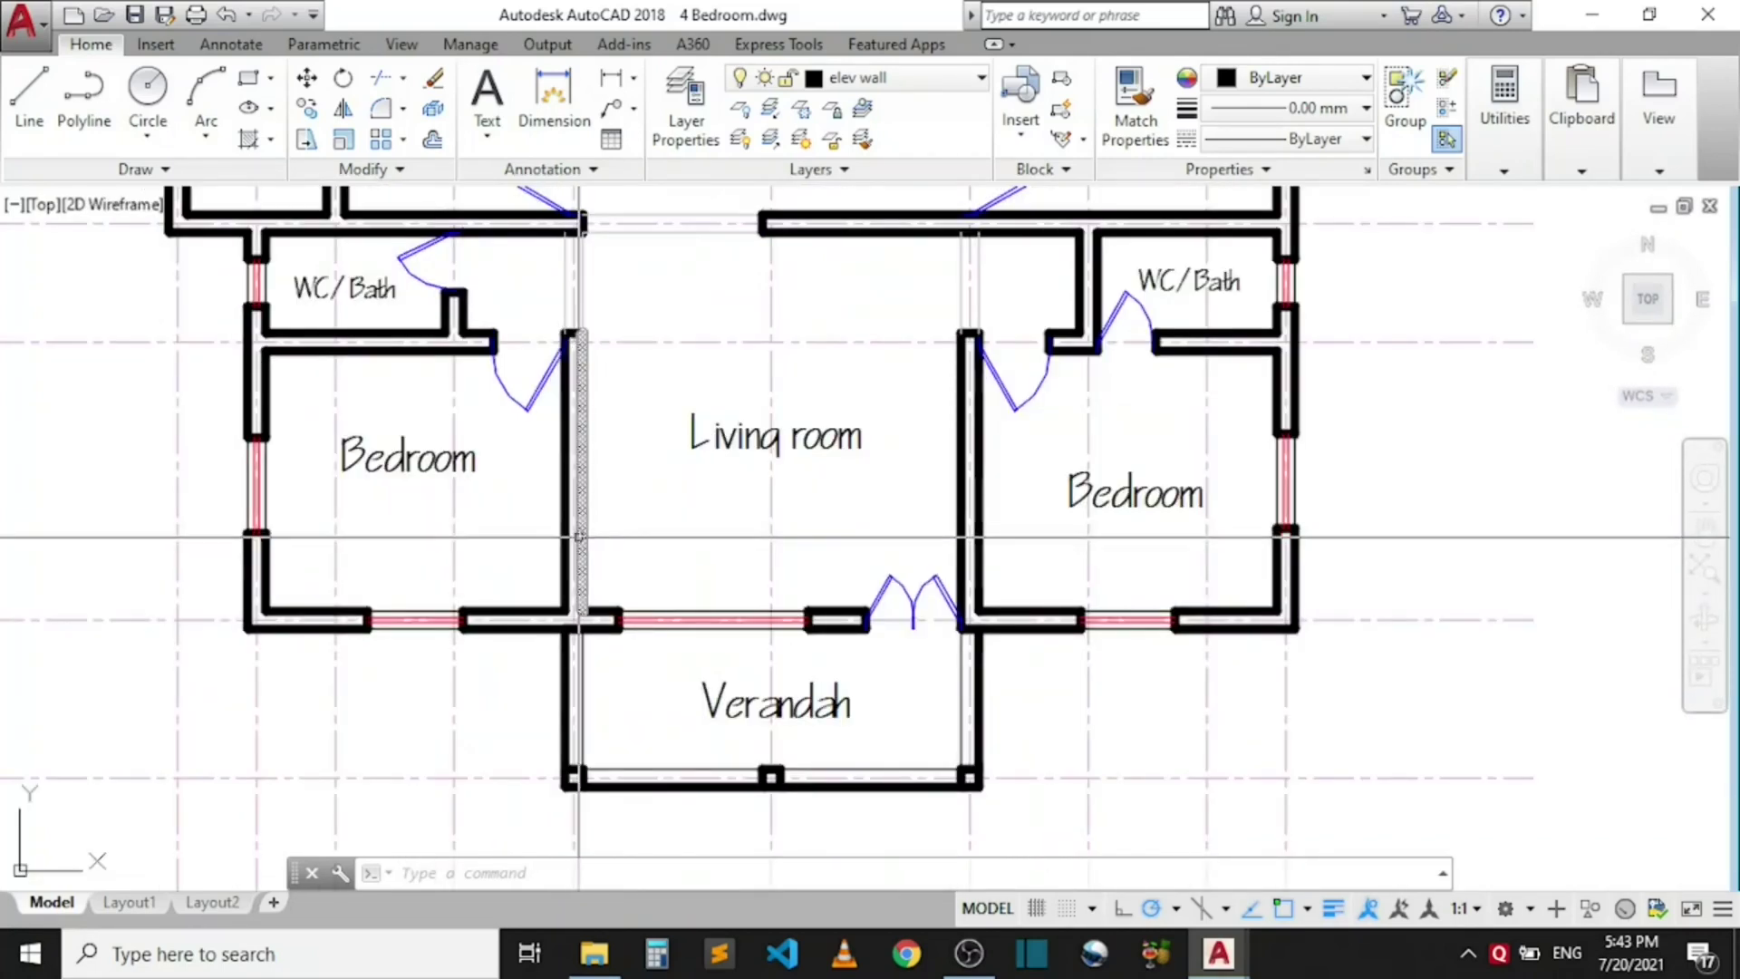
scroll(569, 515, up, 2)
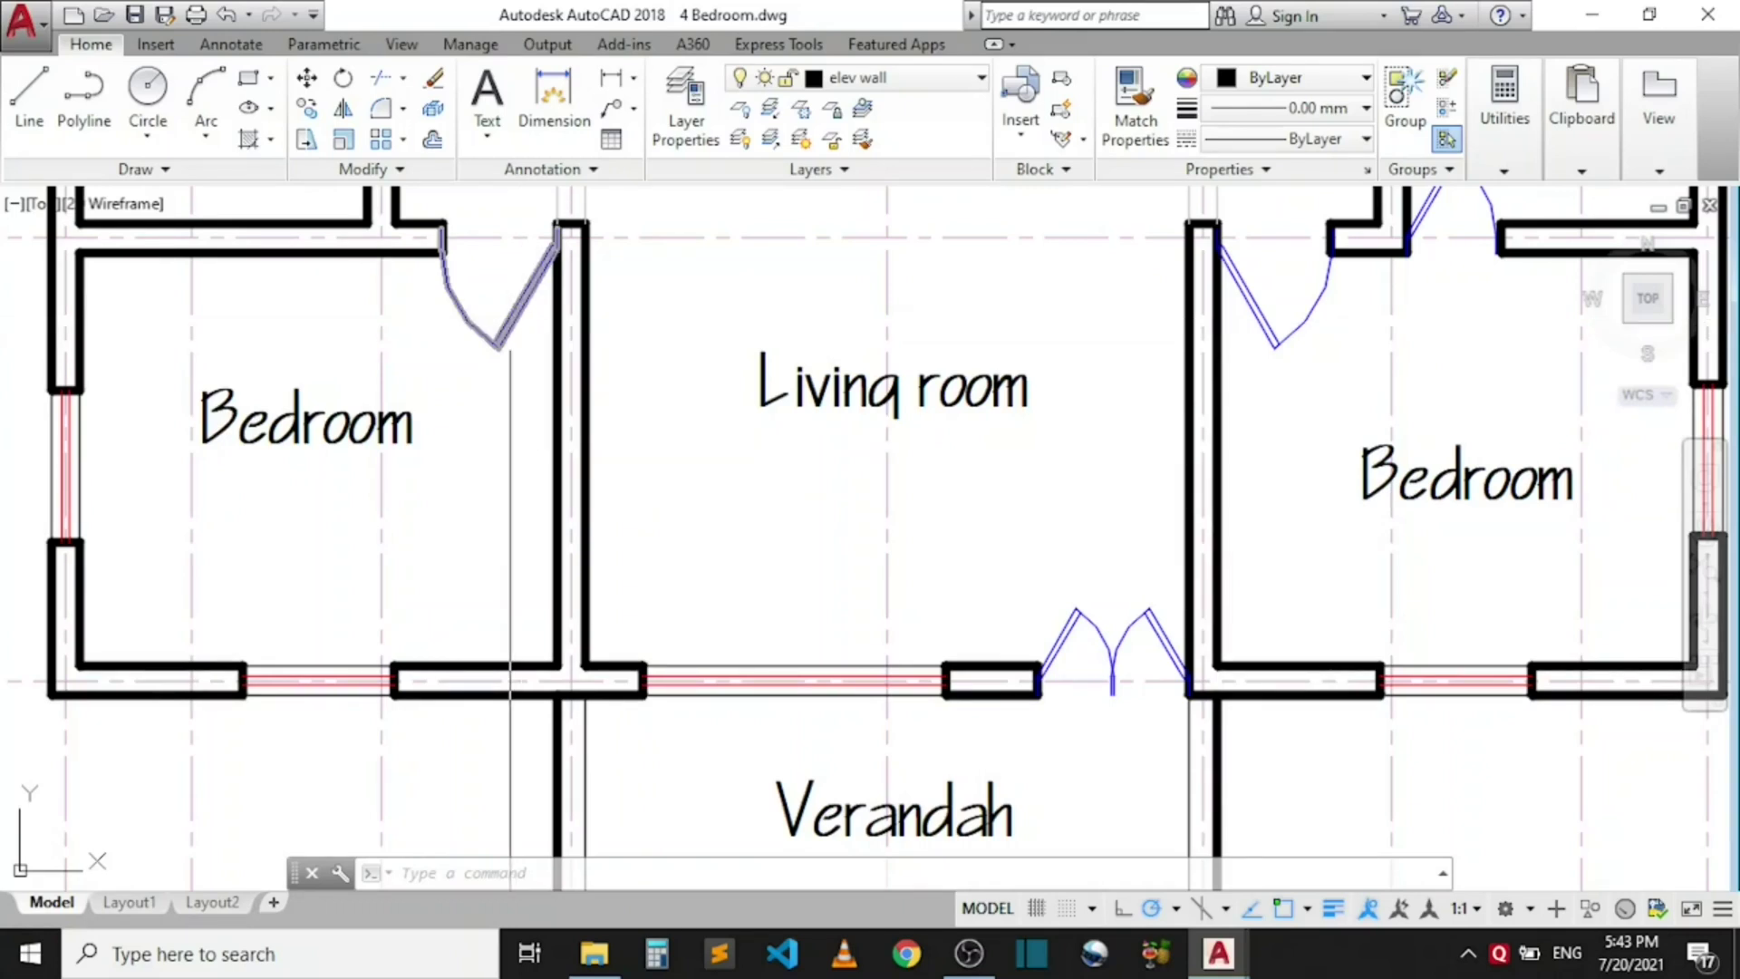
scroll(693, 595, up, 4)
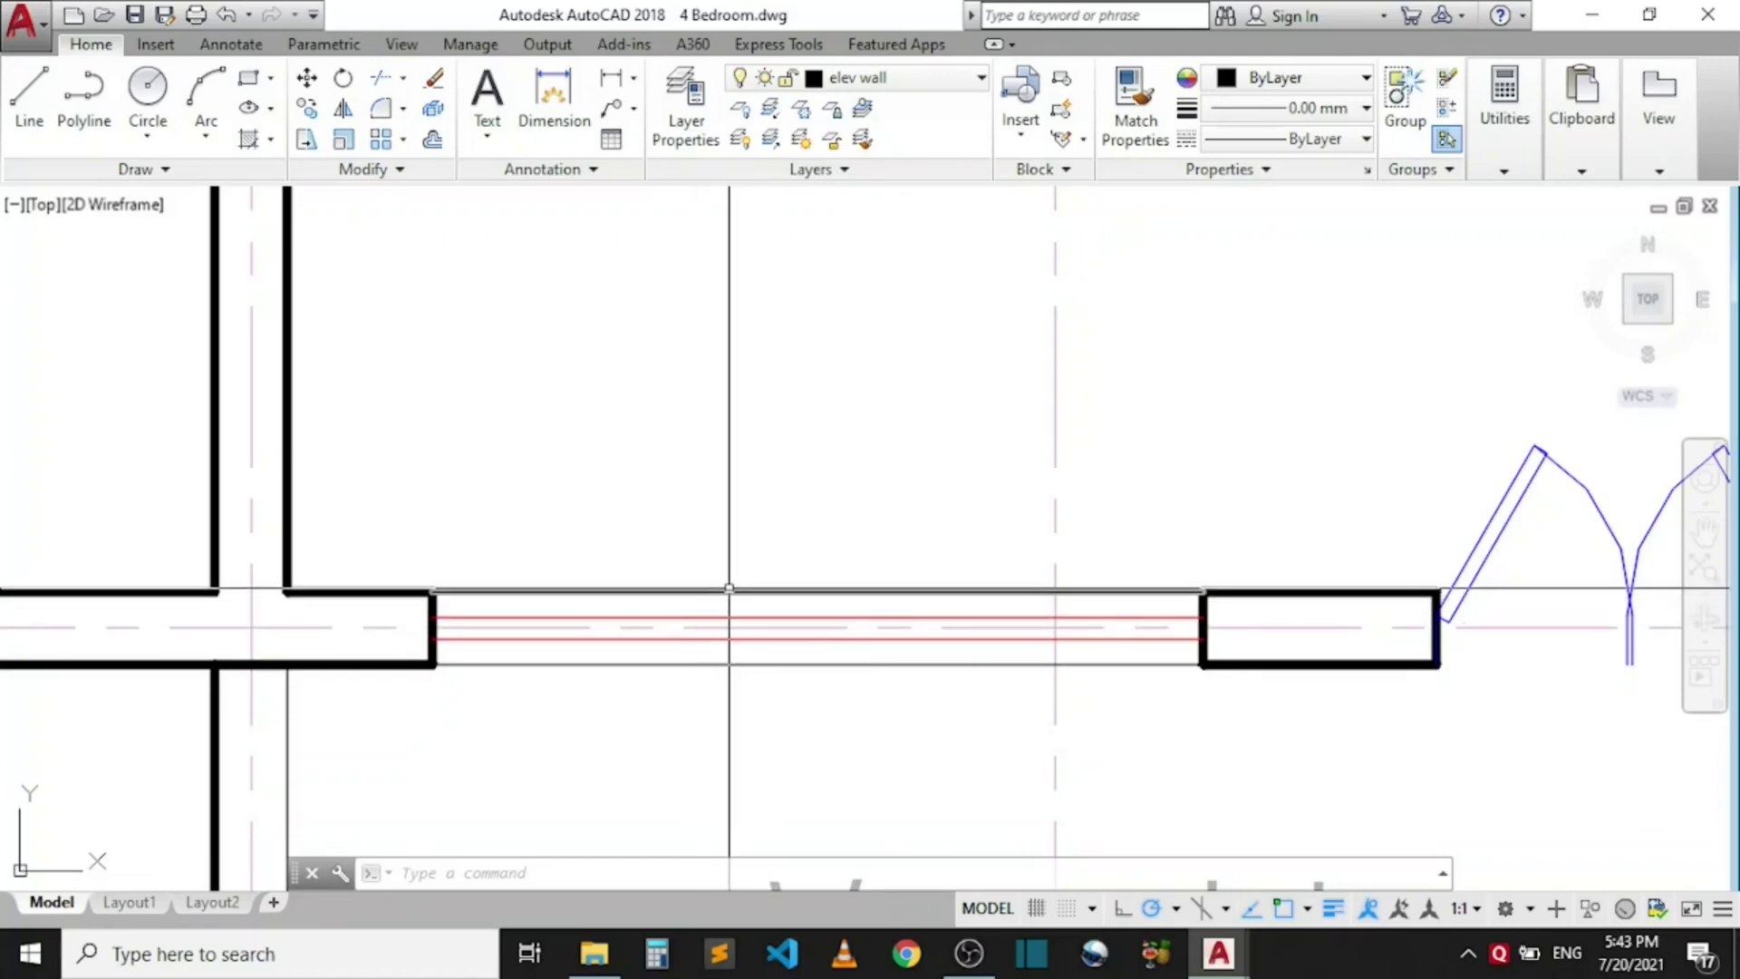
scroll(728, 588, down, 9)
scroll(762, 595, up, 1)
scroll(761, 596, down, 4)
scroll(710, 589, up, 8)
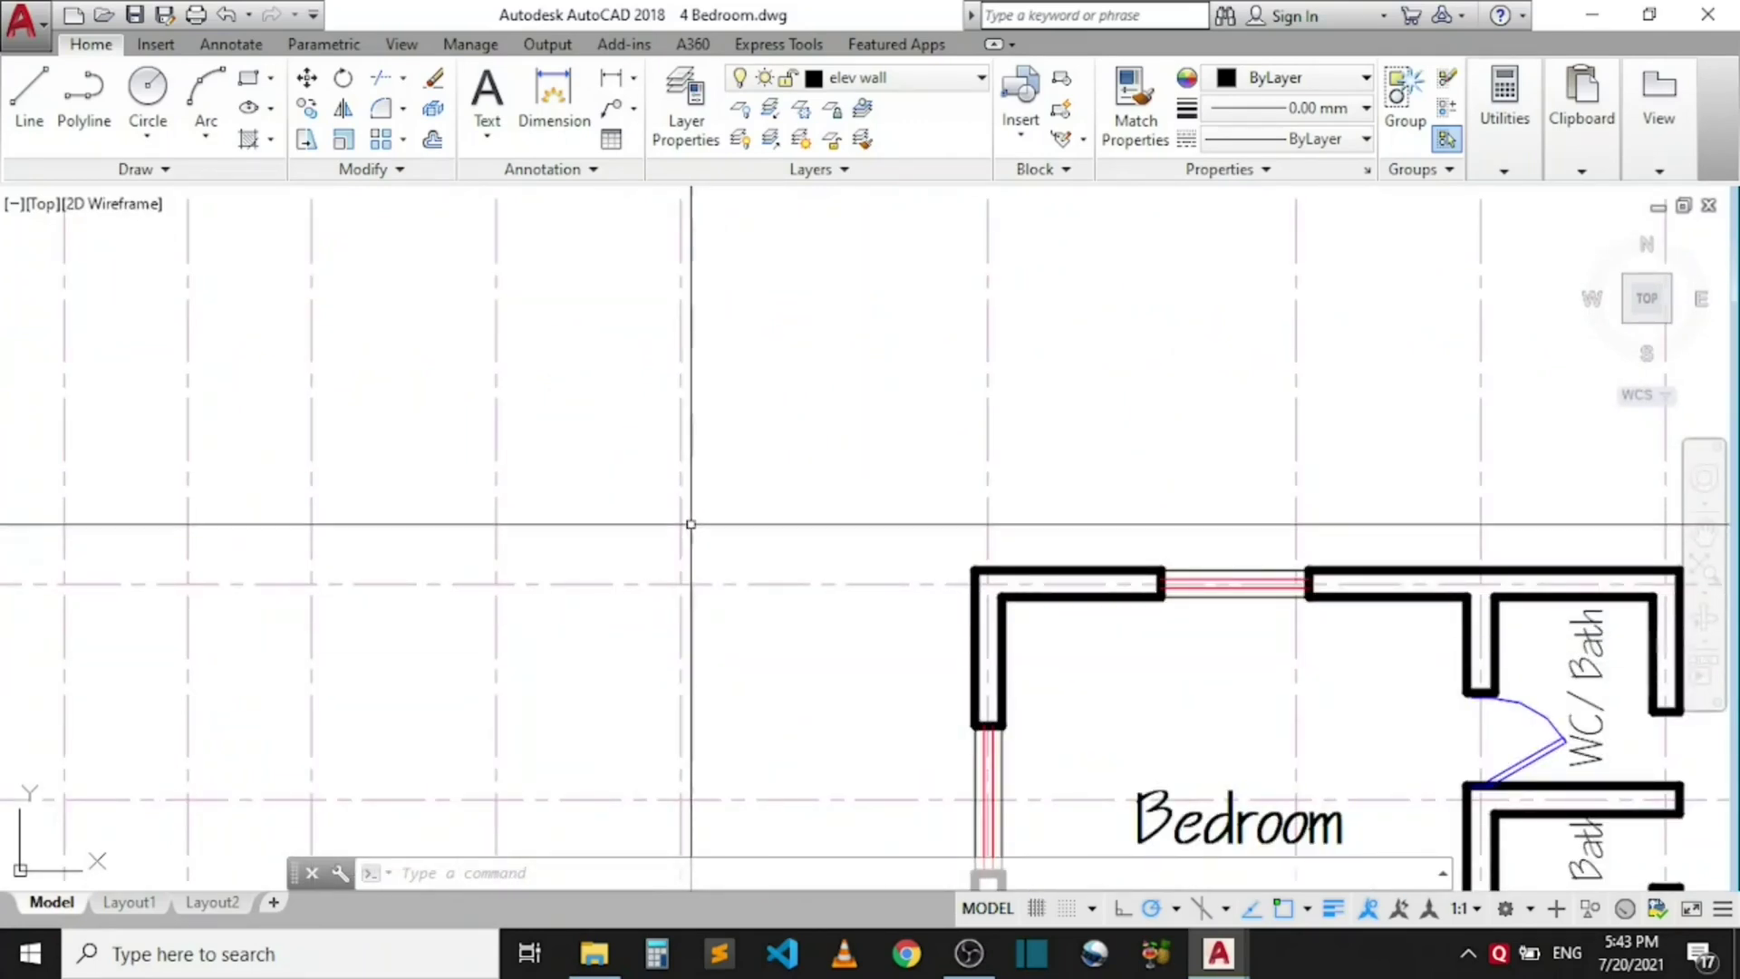
click(688, 466)
click(646, 509)
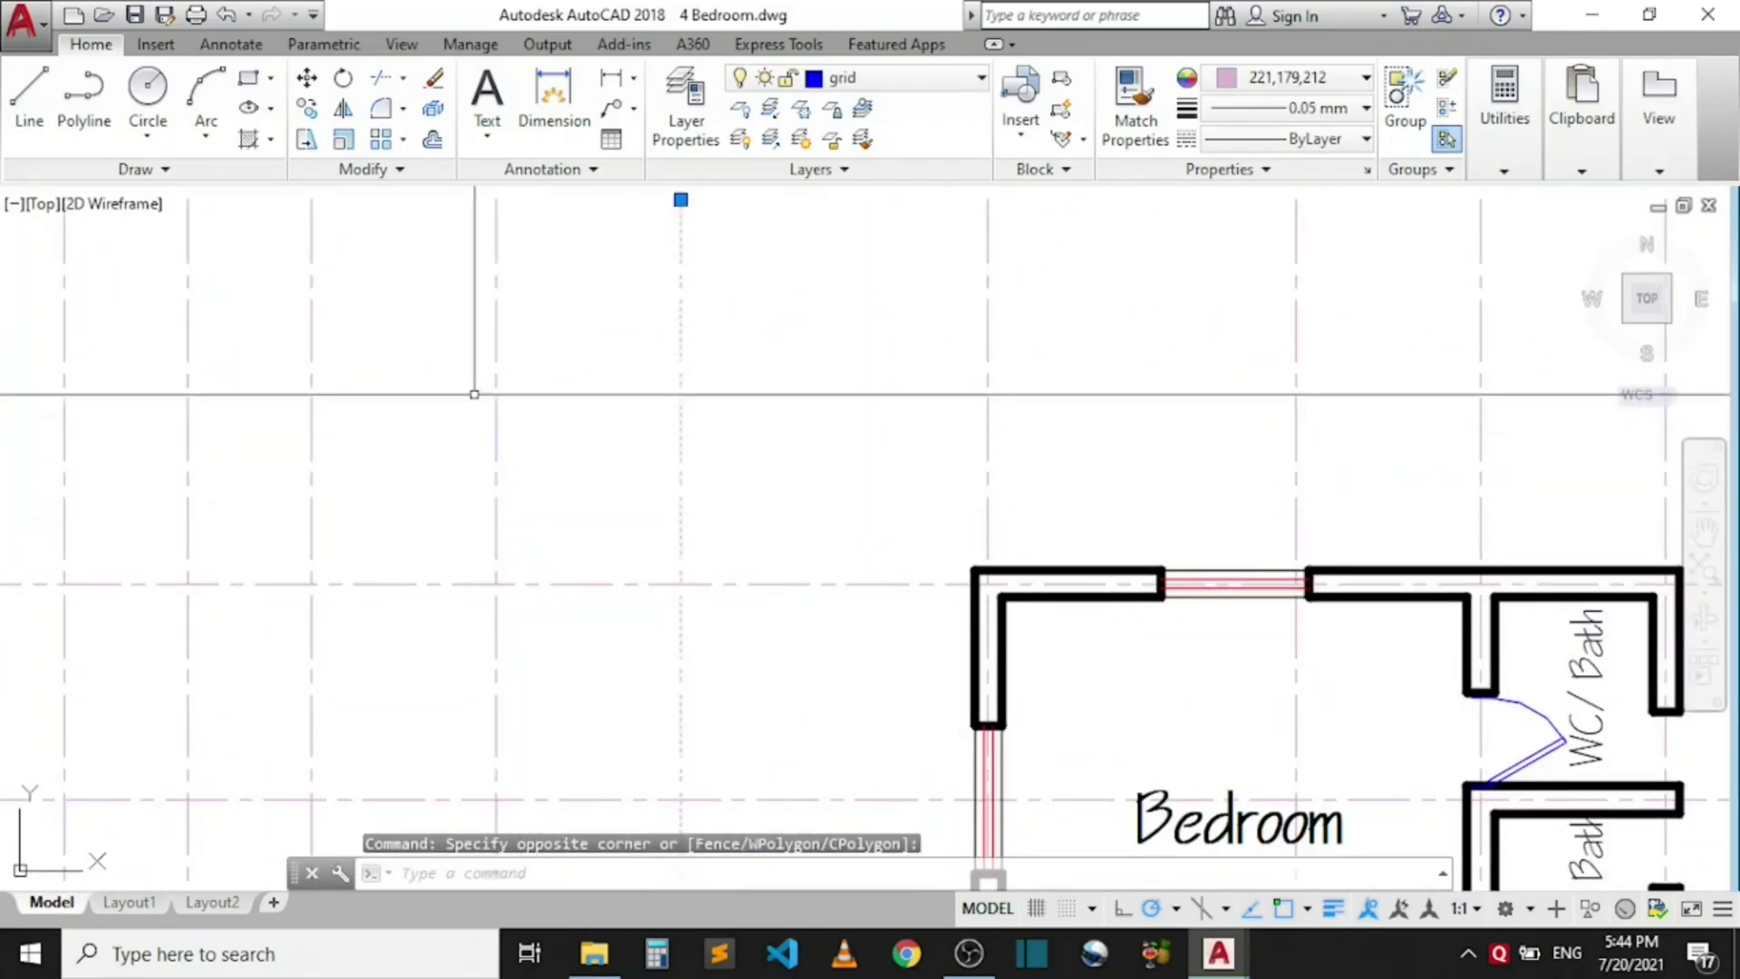
key(Escape)
Step: Fit the whole floor plan in view and zoom to find space on its right
middle_click(866, 630)
middle_click(866, 630)
scroll(805, 553, down, 4)
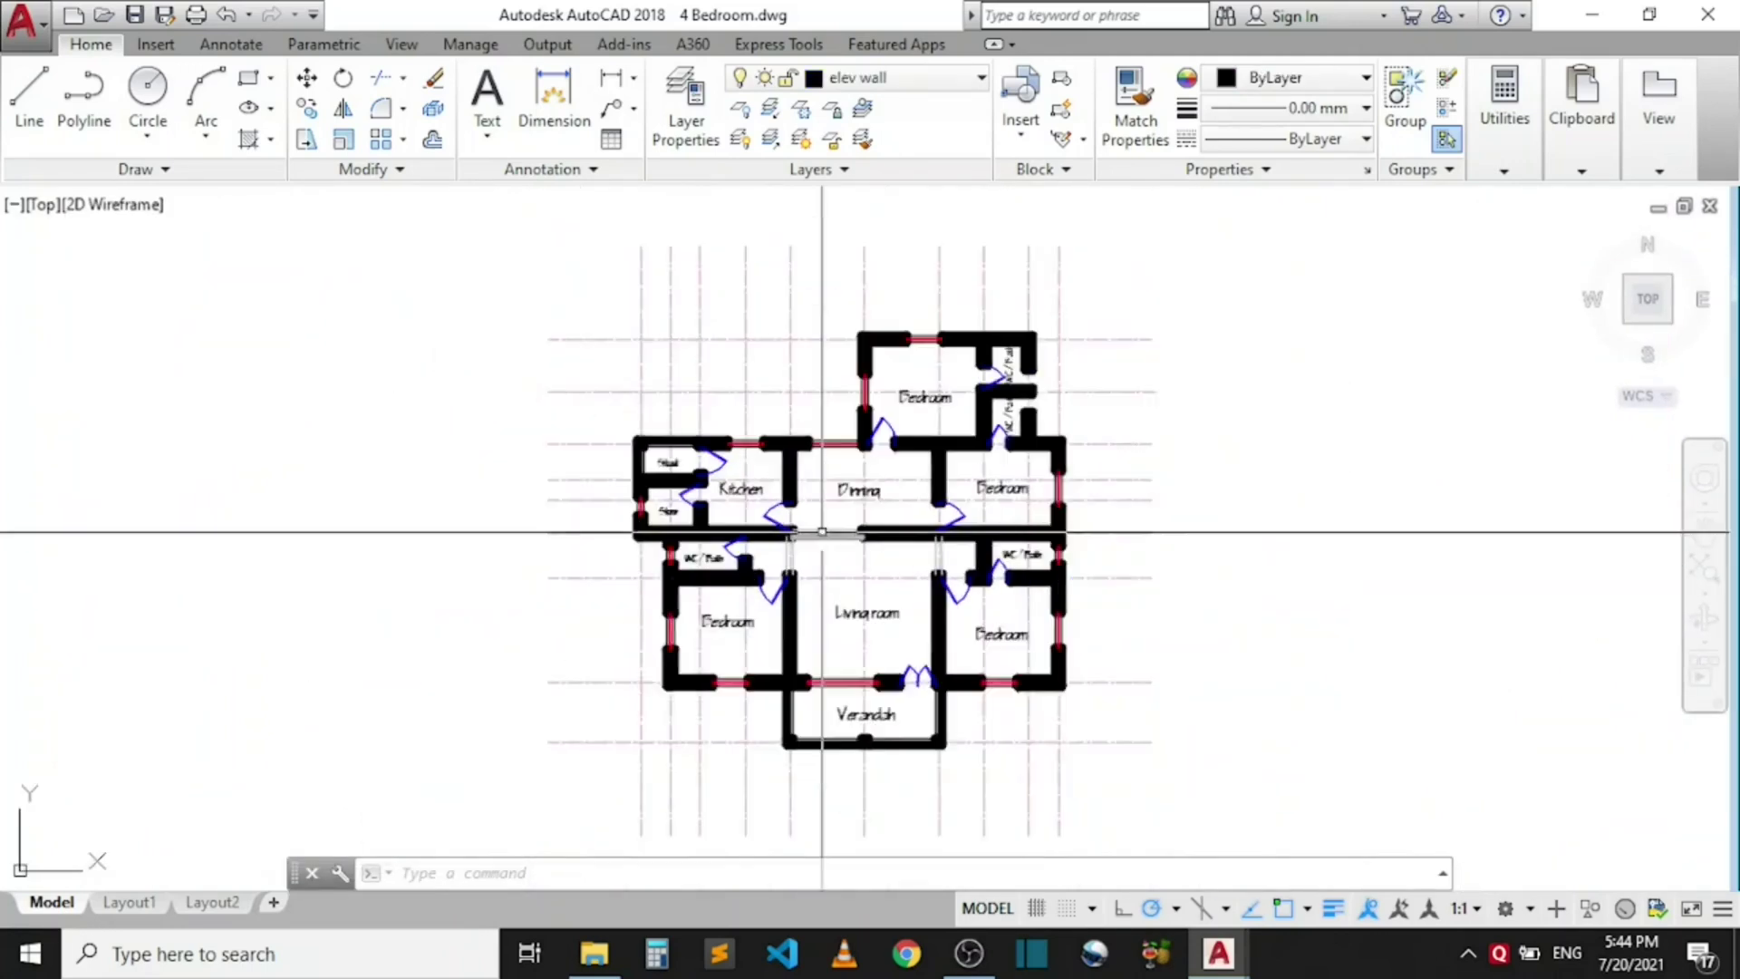
scroll(895, 516, up, 5)
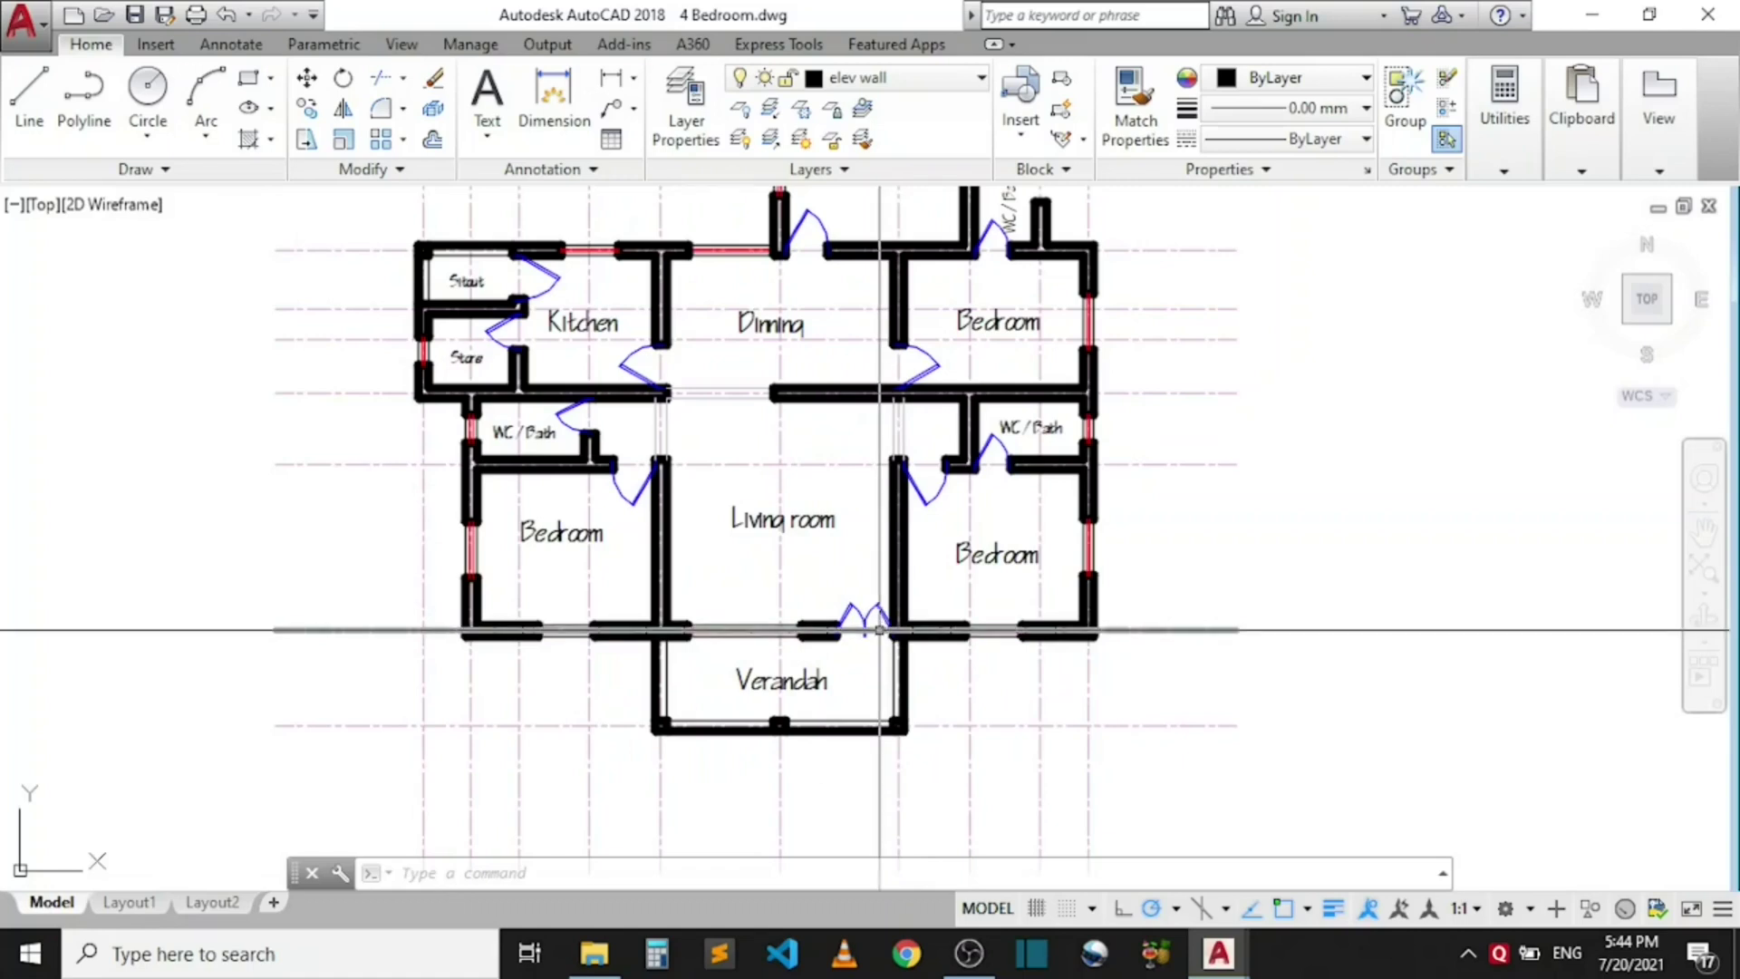
scroll(875, 634, down, 3)
scroll(829, 668, up, 3)
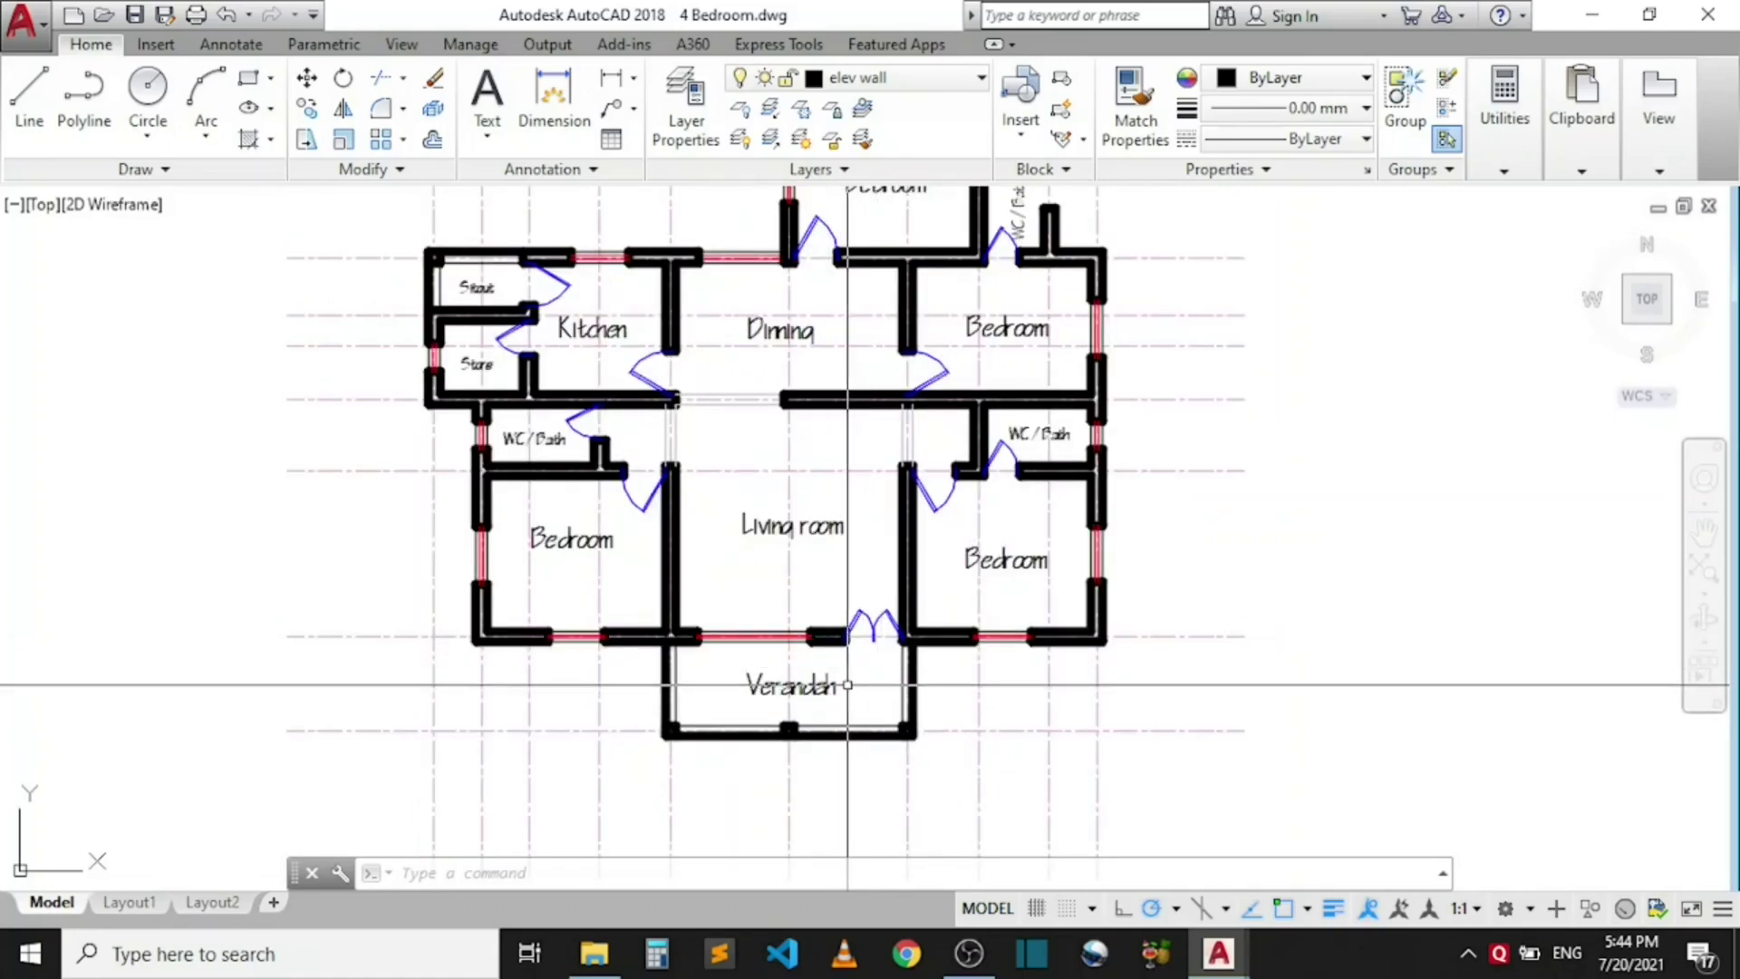
scroll(843, 635, down, 2)
scroll(681, 483, up, 4)
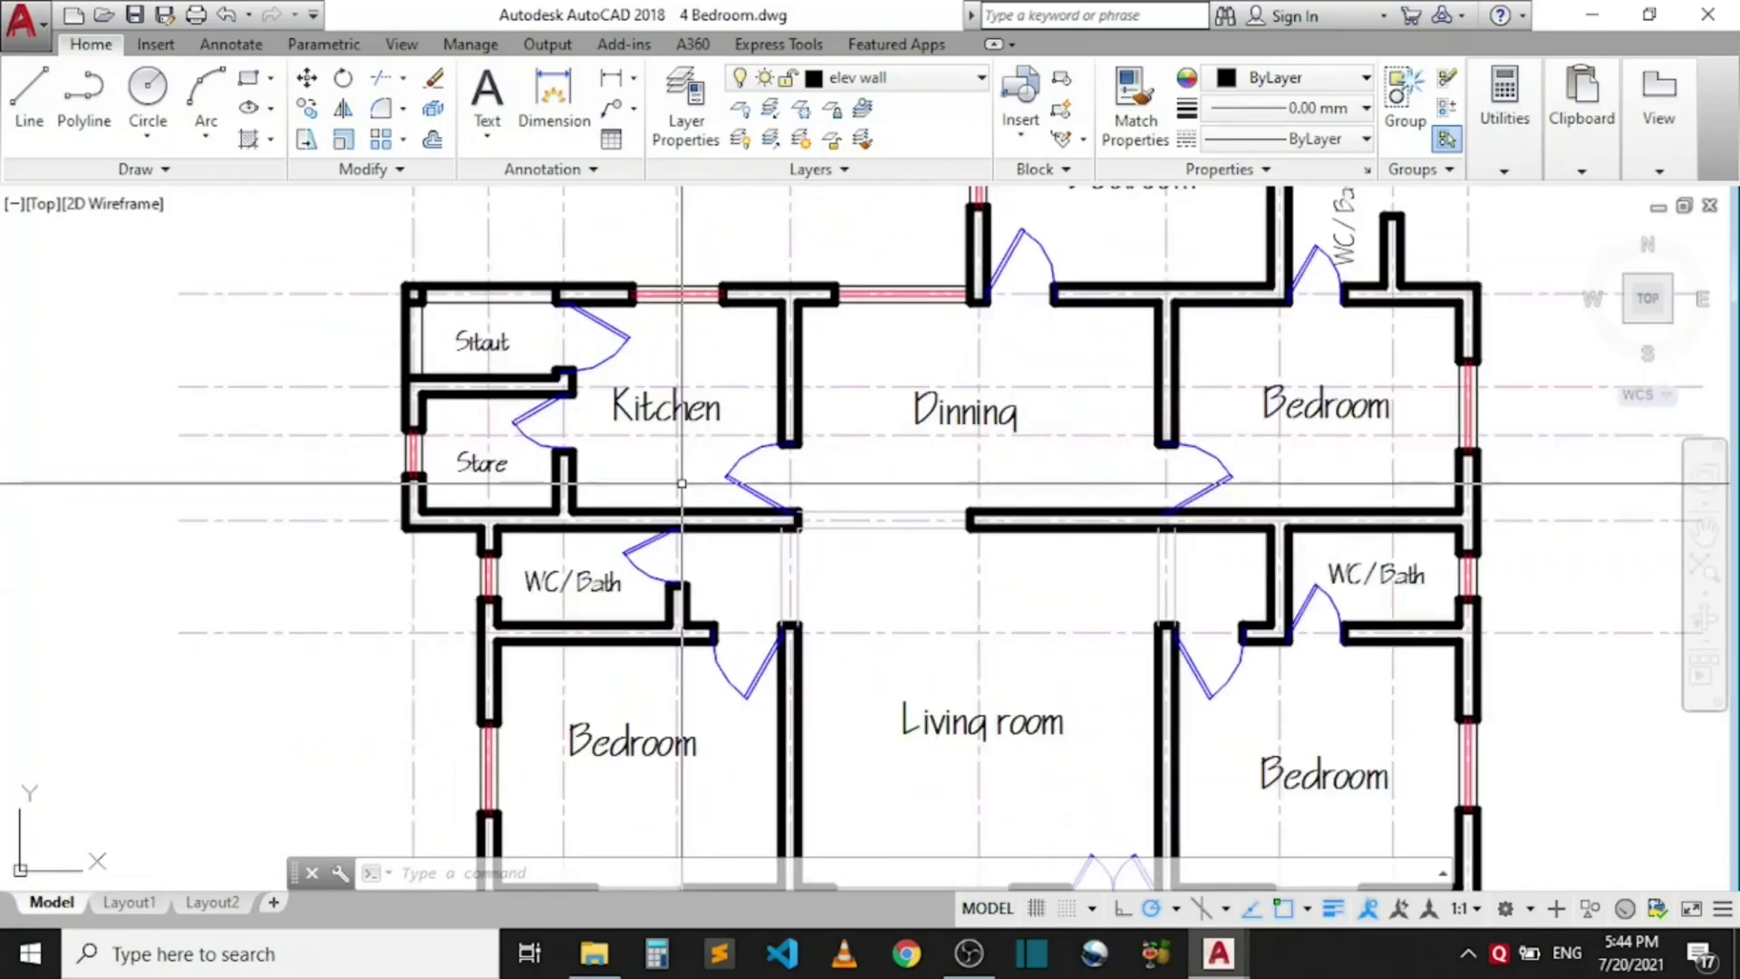
scroll(691, 497, down, 2)
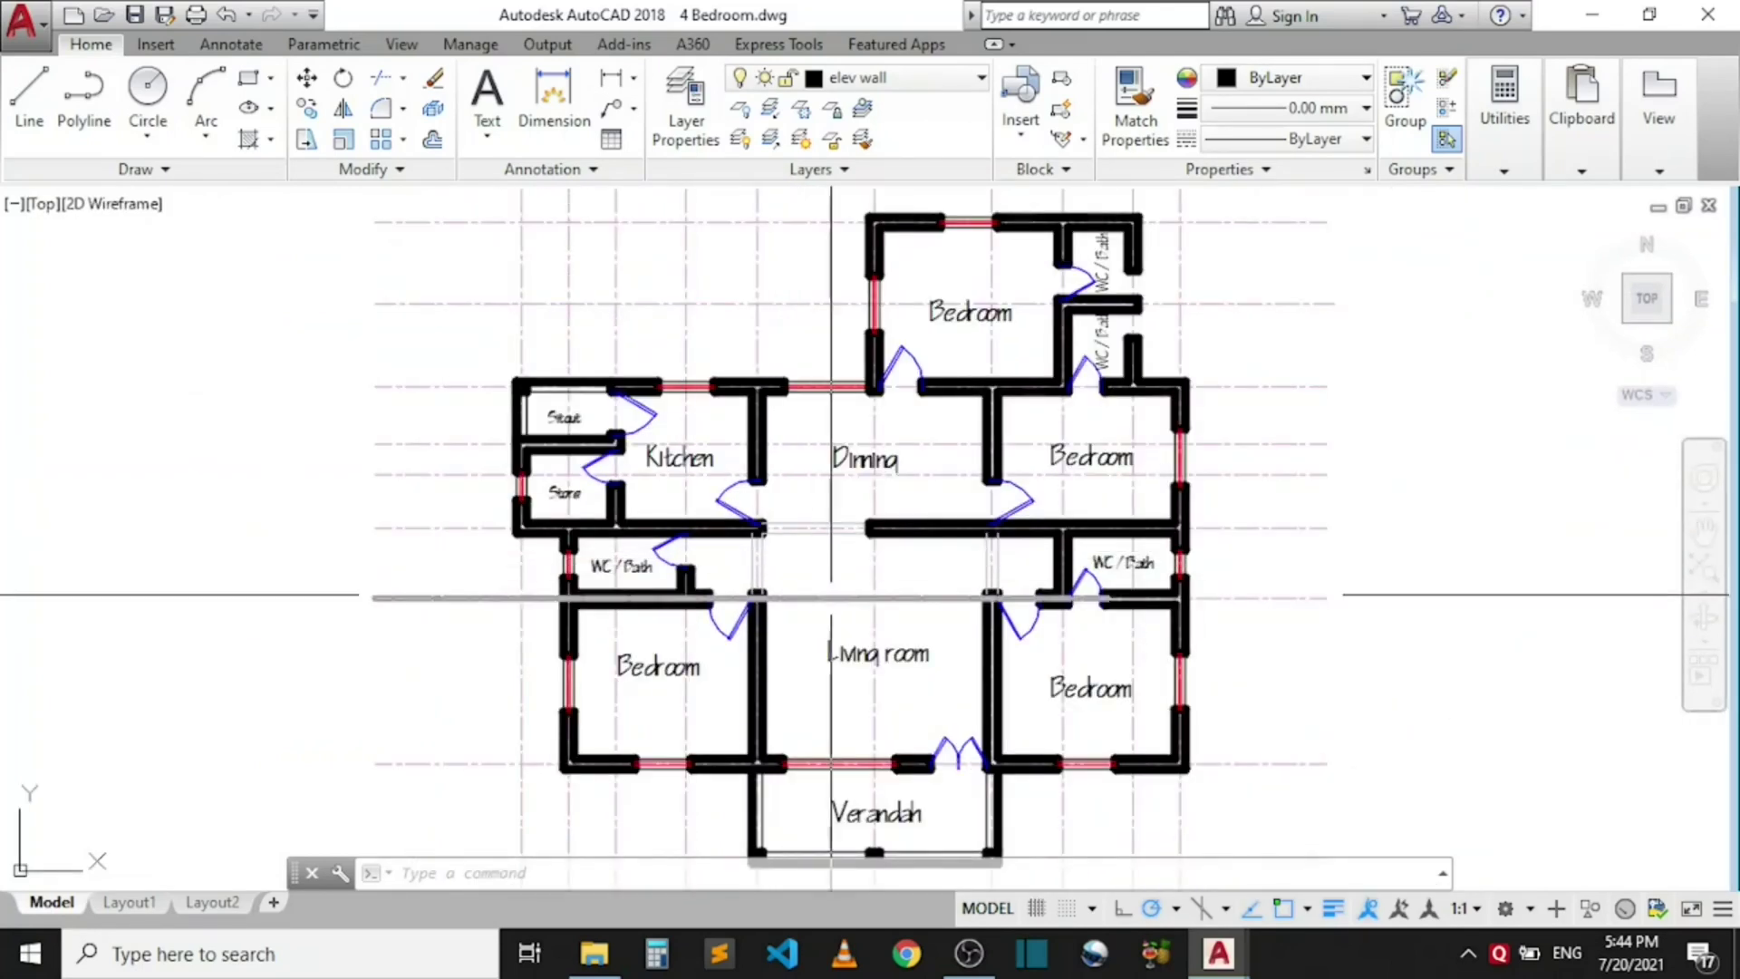
scroll(907, 579, up, 2)
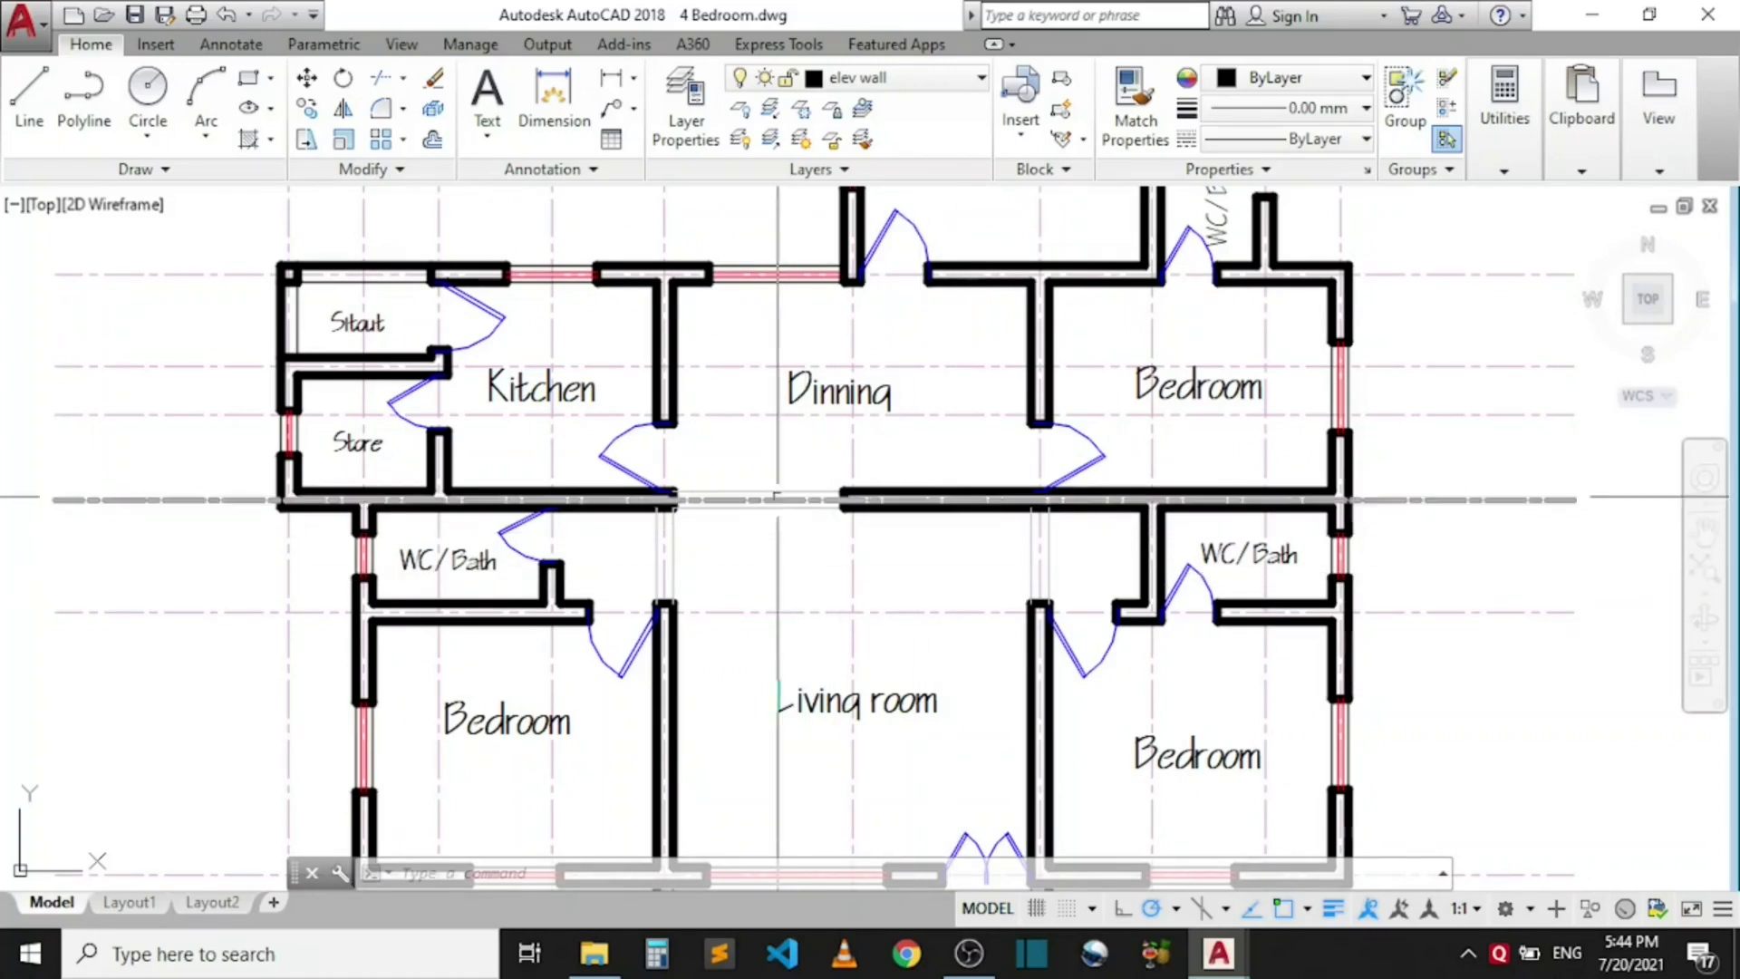
scroll(791, 491, down, 4)
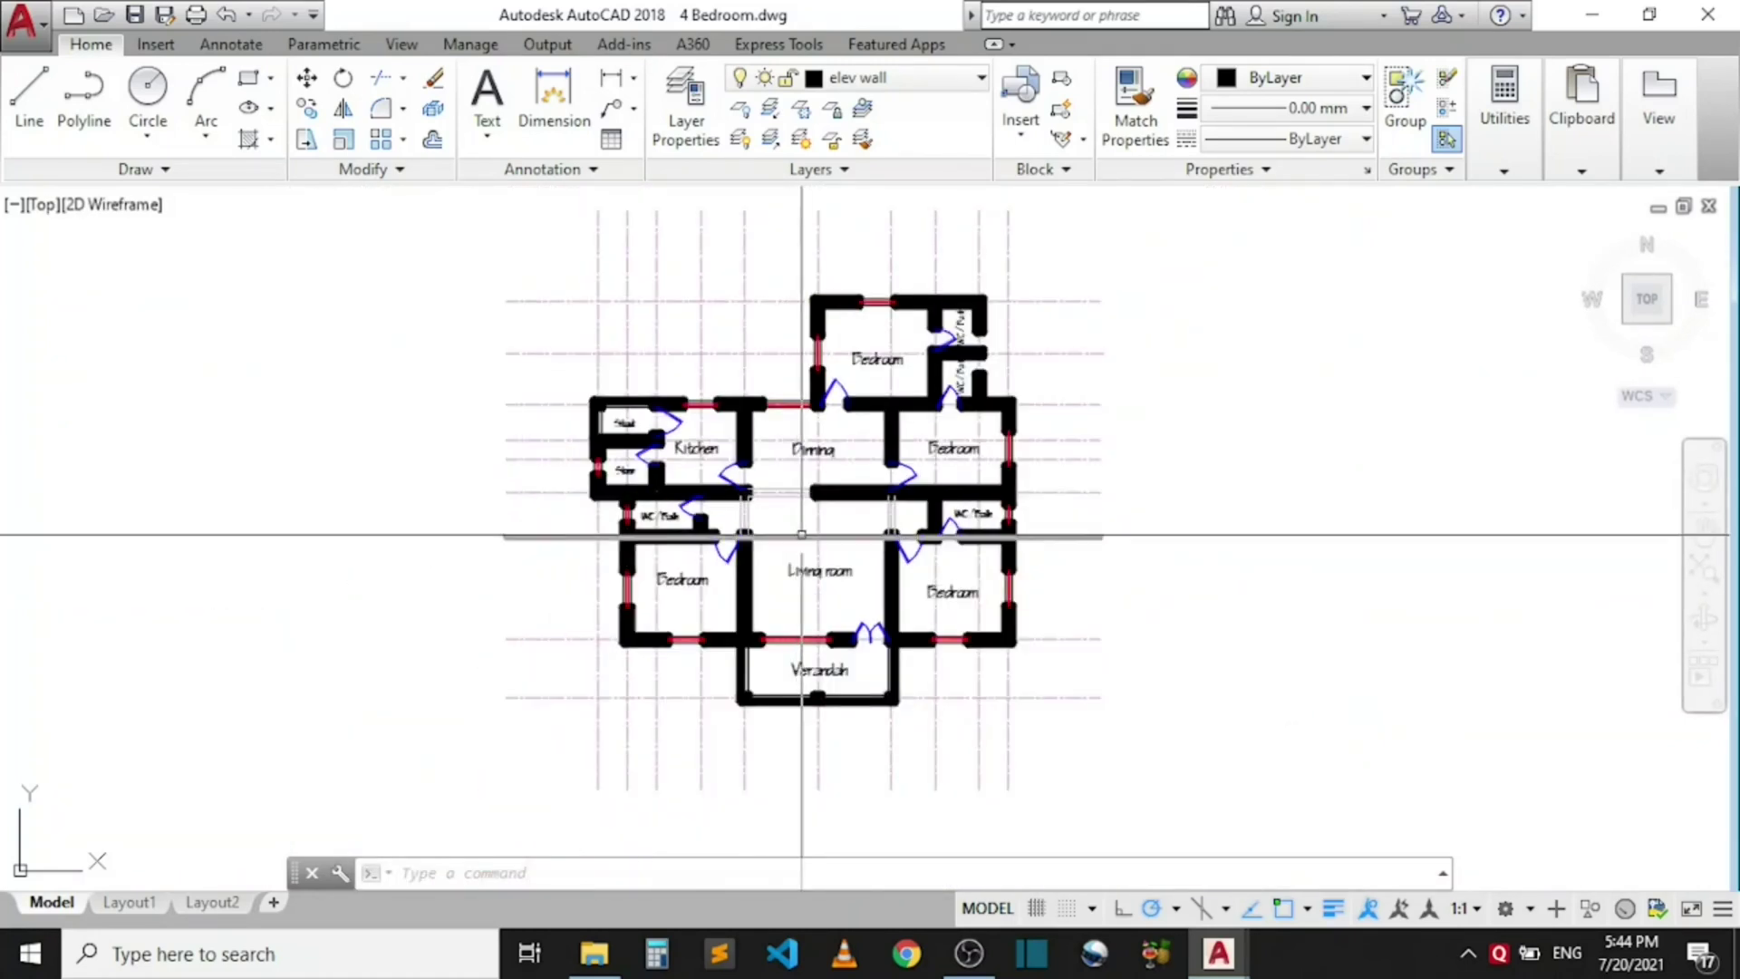
scroll(997, 618, up, 4)
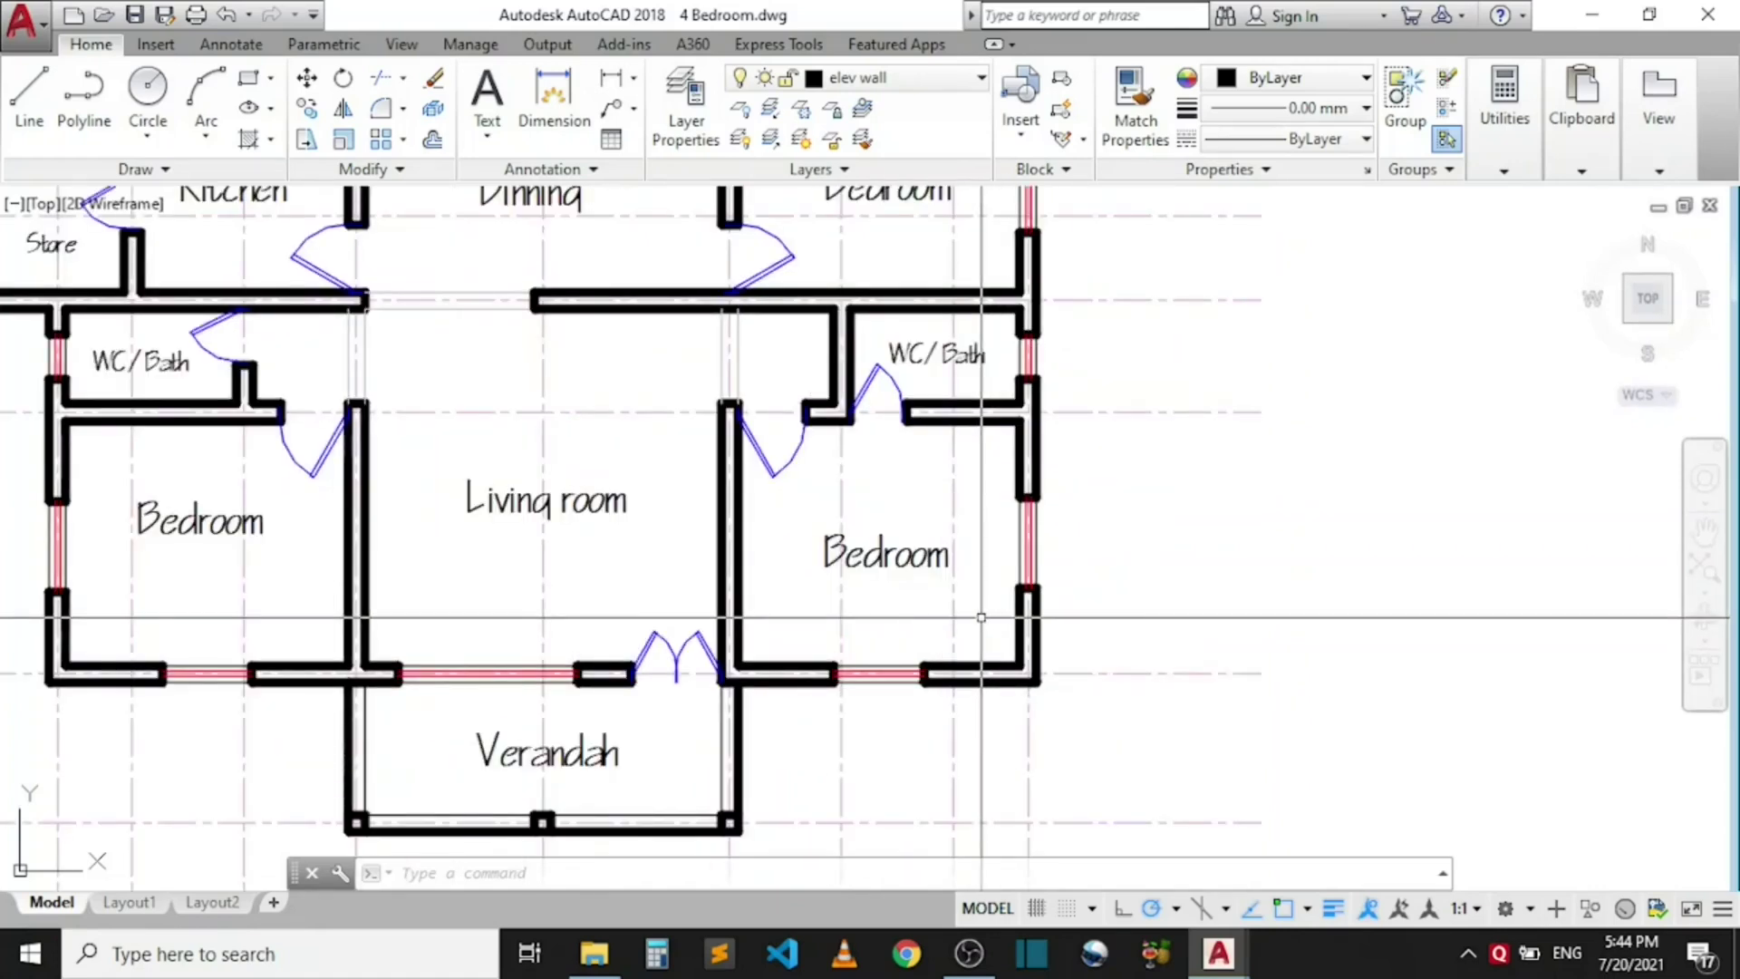
scroll(906, 617, down, 3)
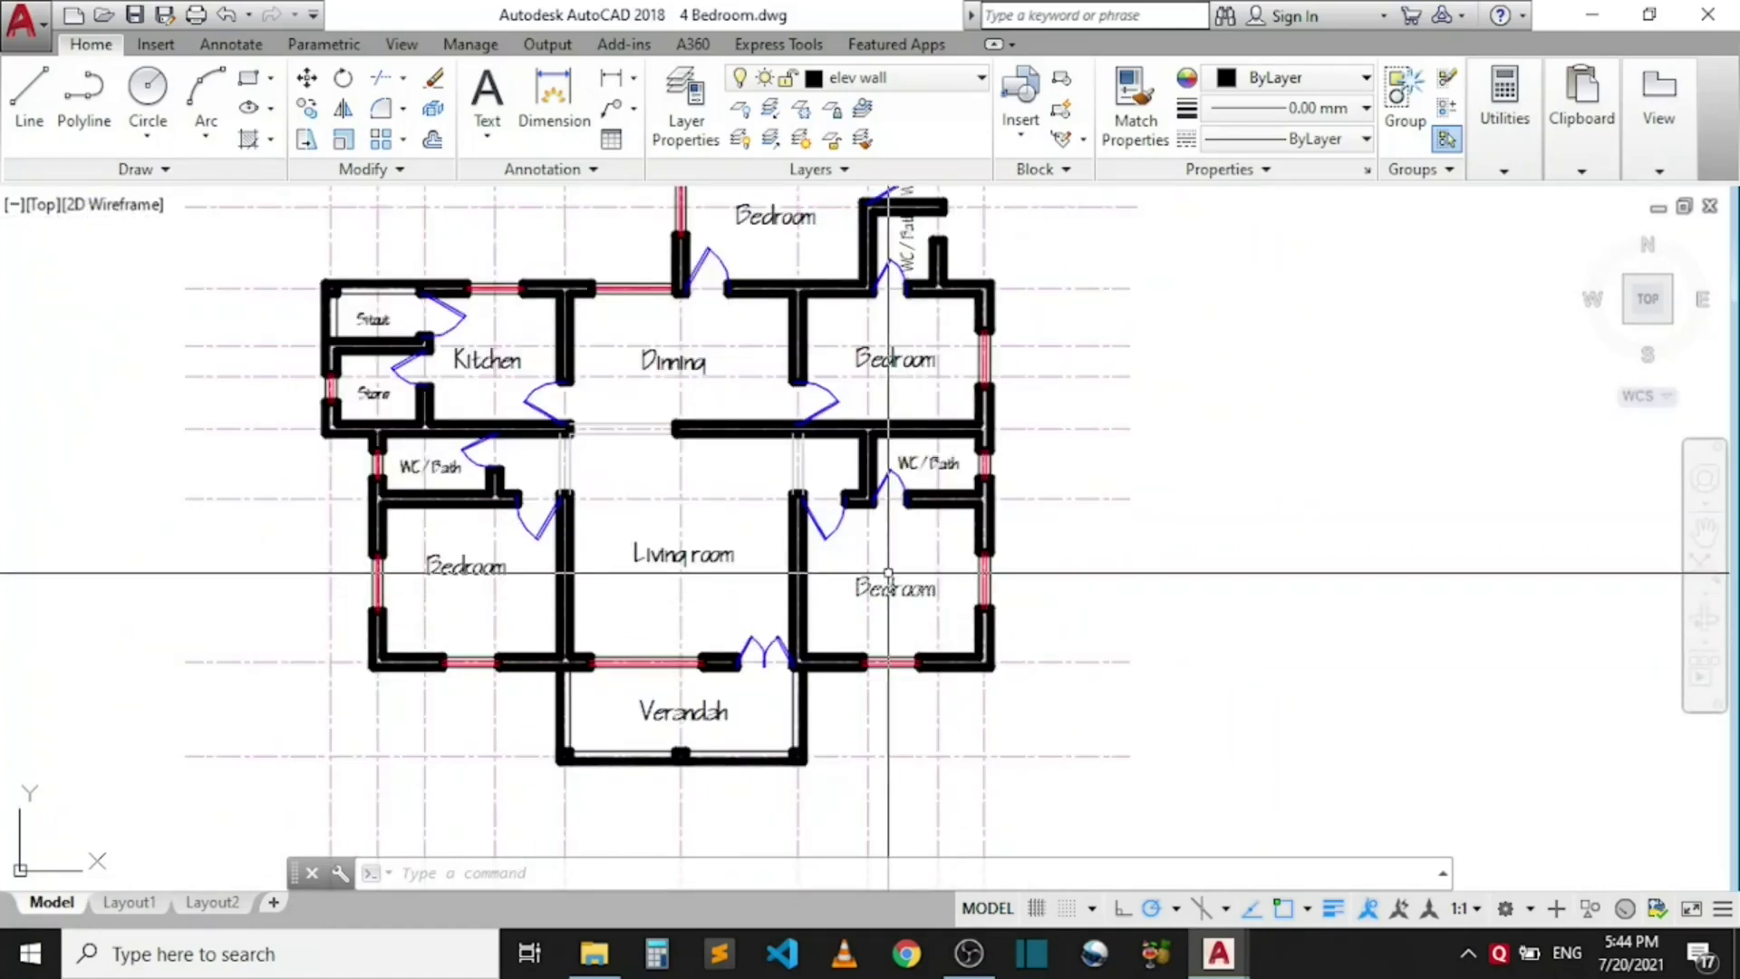
scroll(796, 579, down, 4)
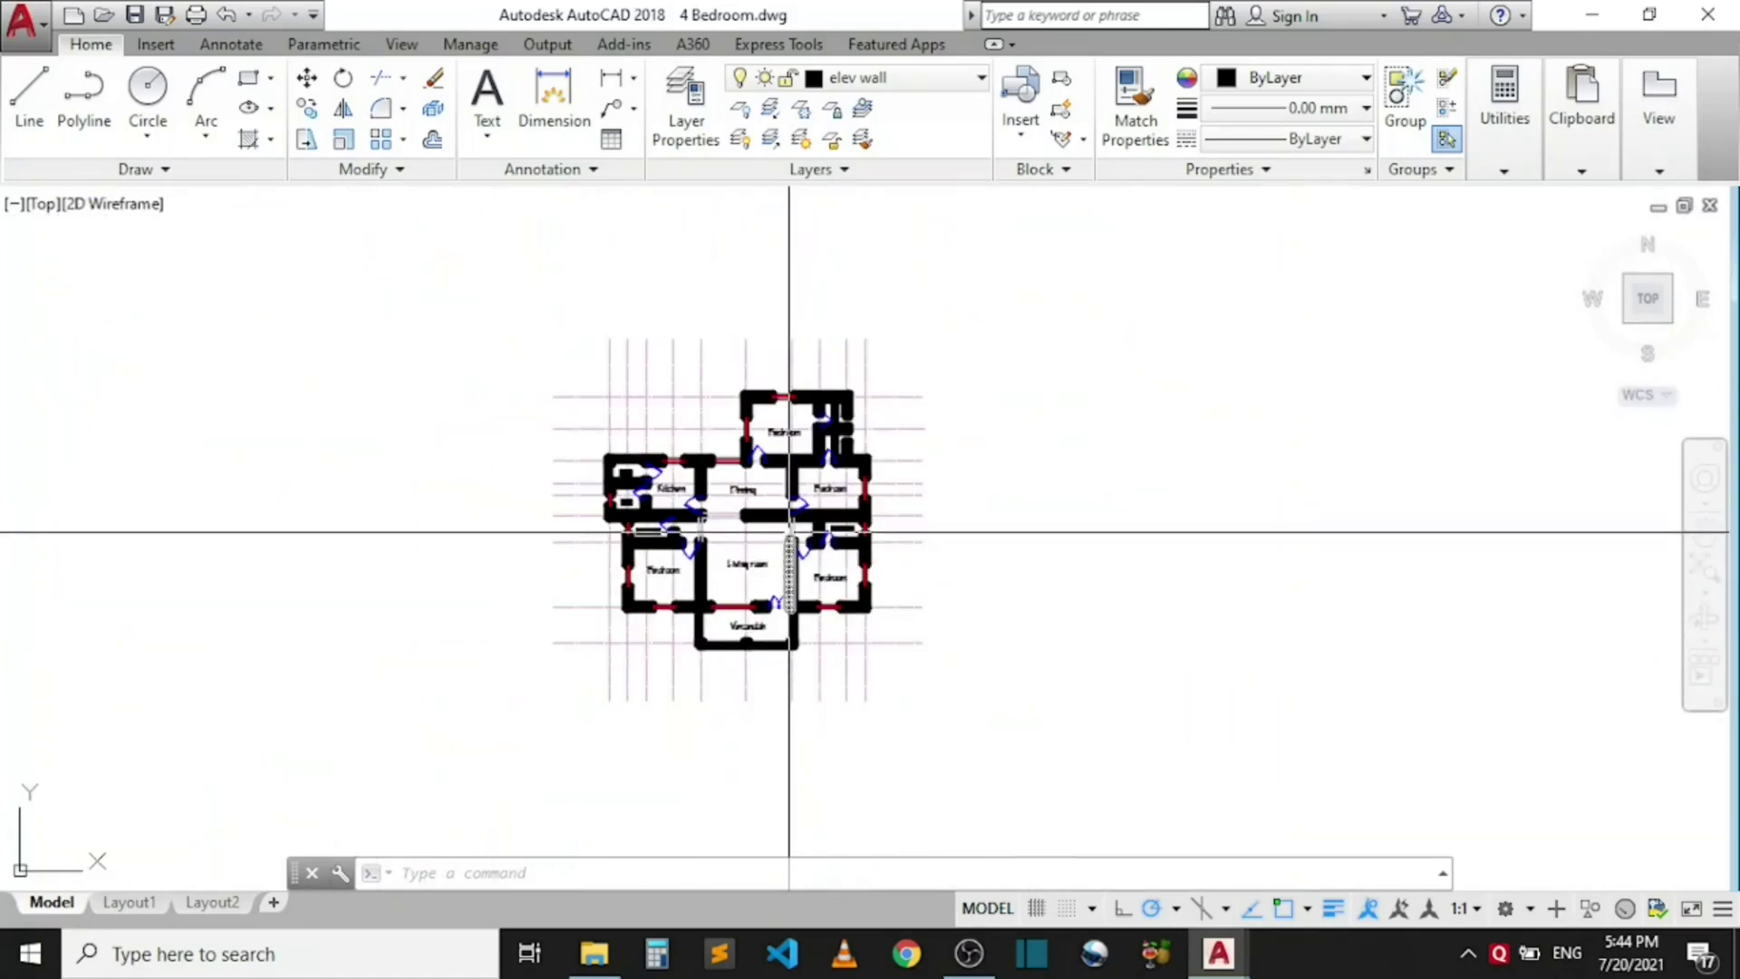
scroll(765, 554, up, 2)
scroll(779, 585, up, 4)
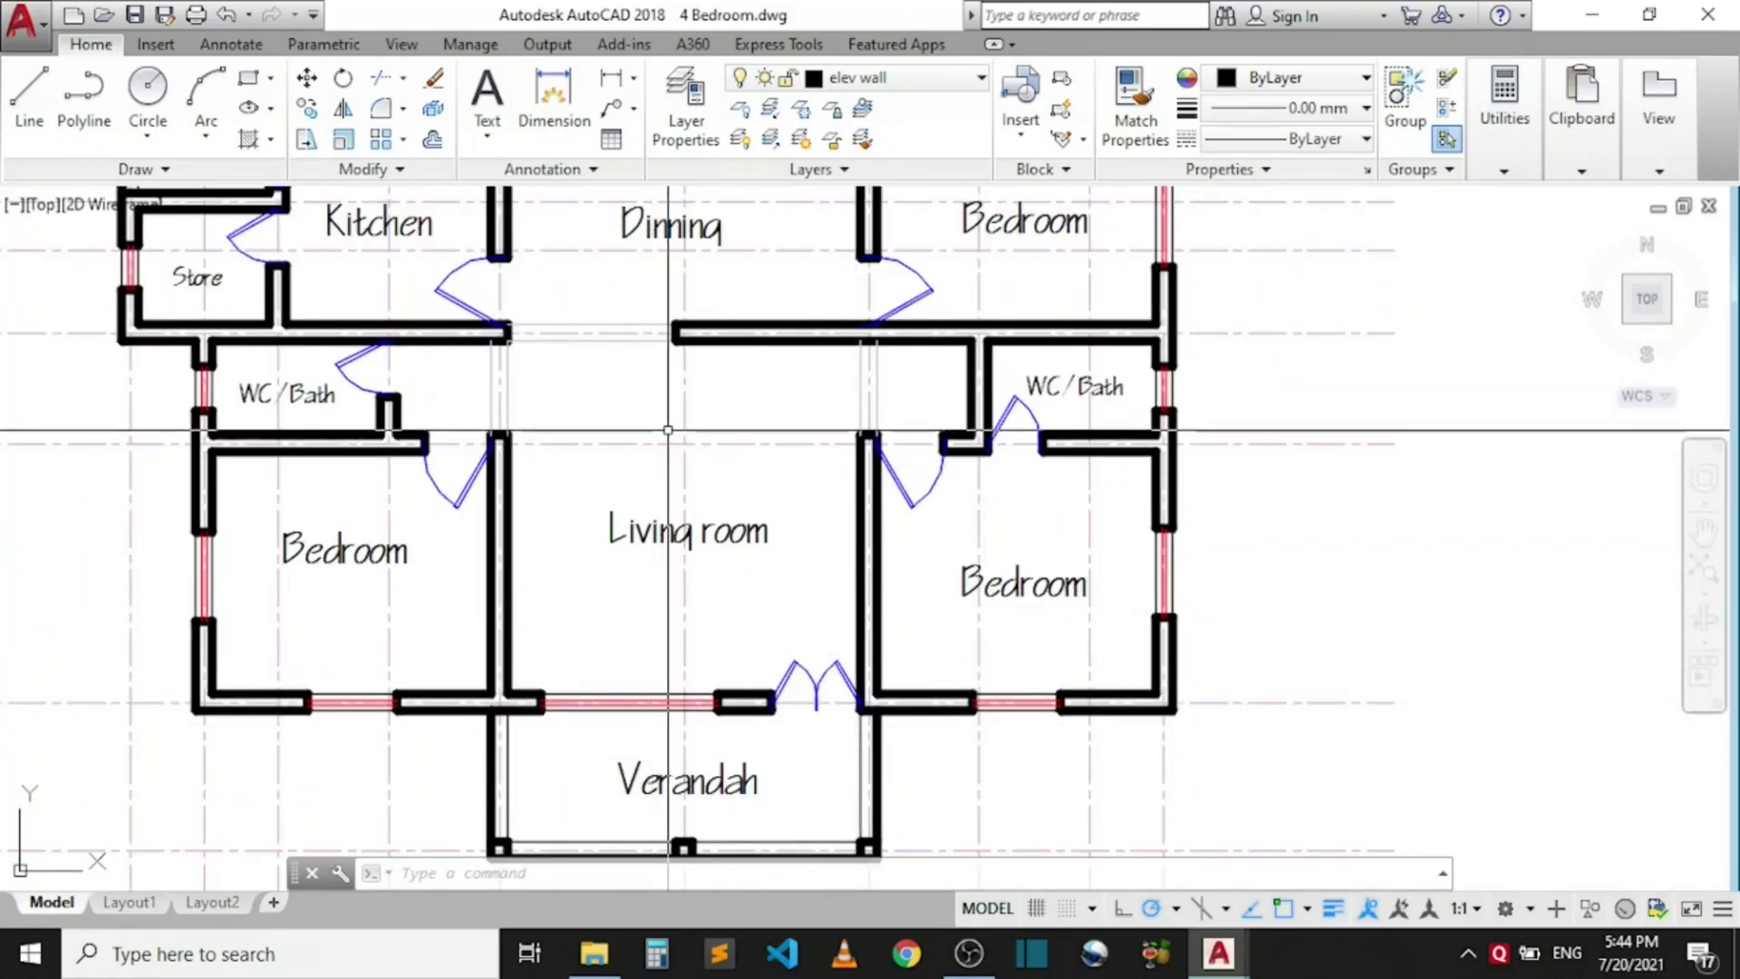
scroll(671, 600, down, 2)
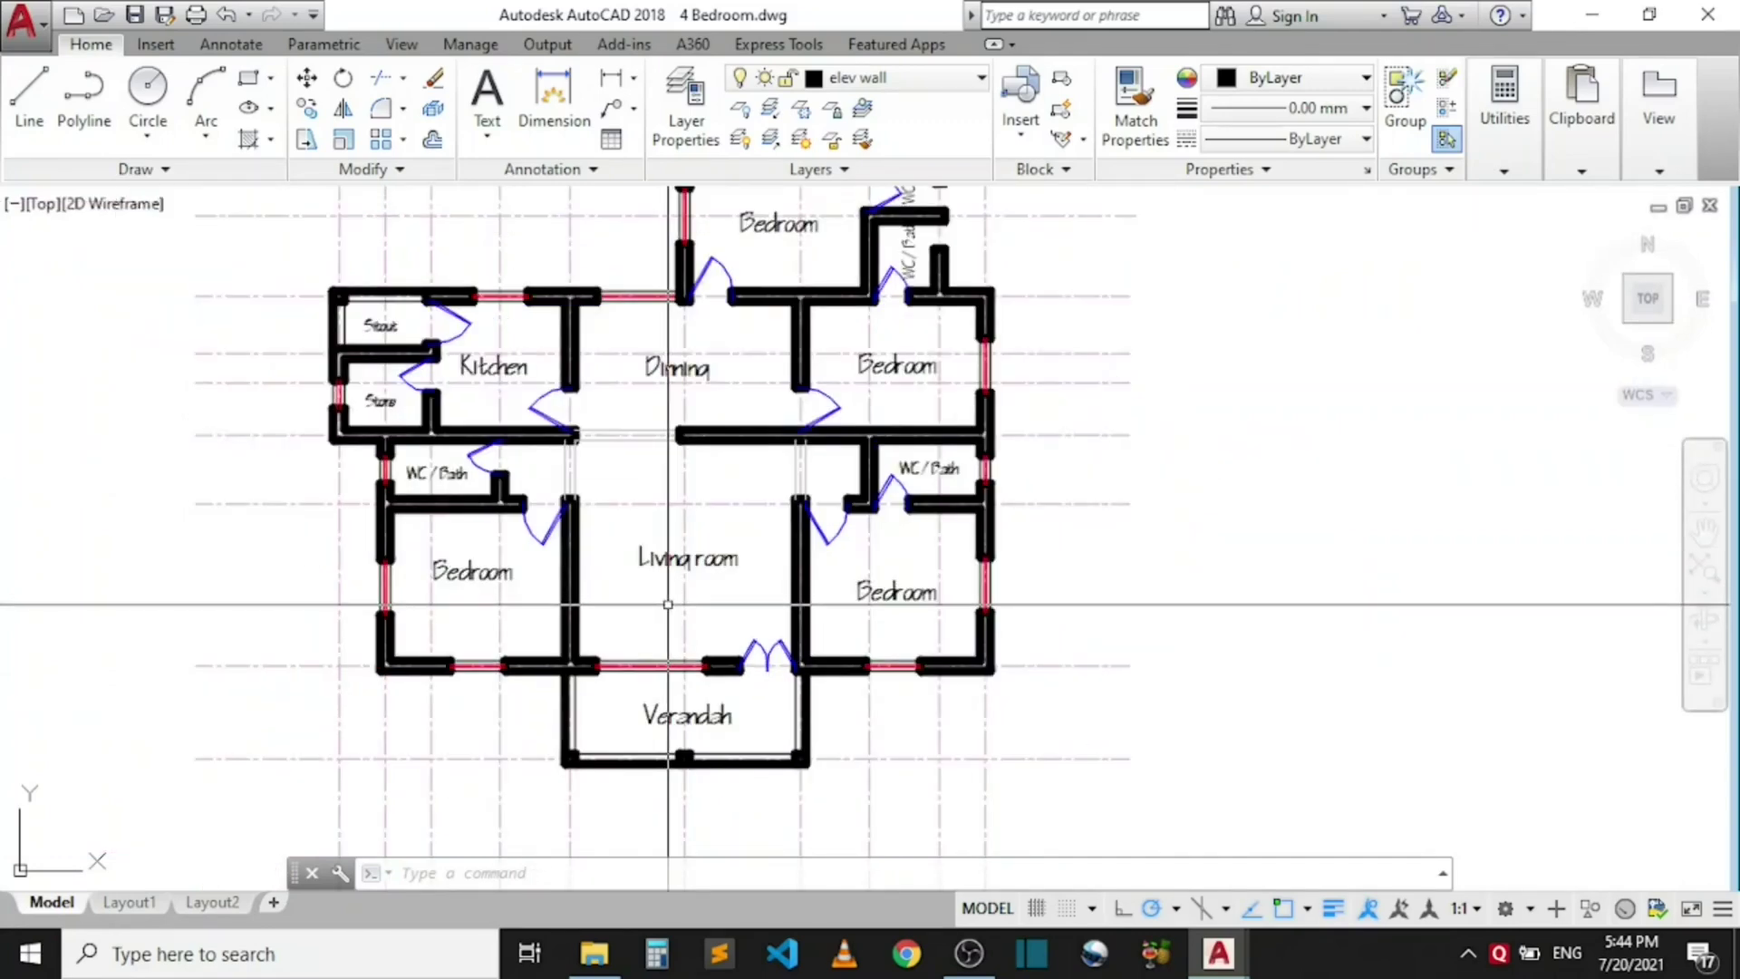
scroll(714, 708, up, 2)
scroll(732, 706, up, 2)
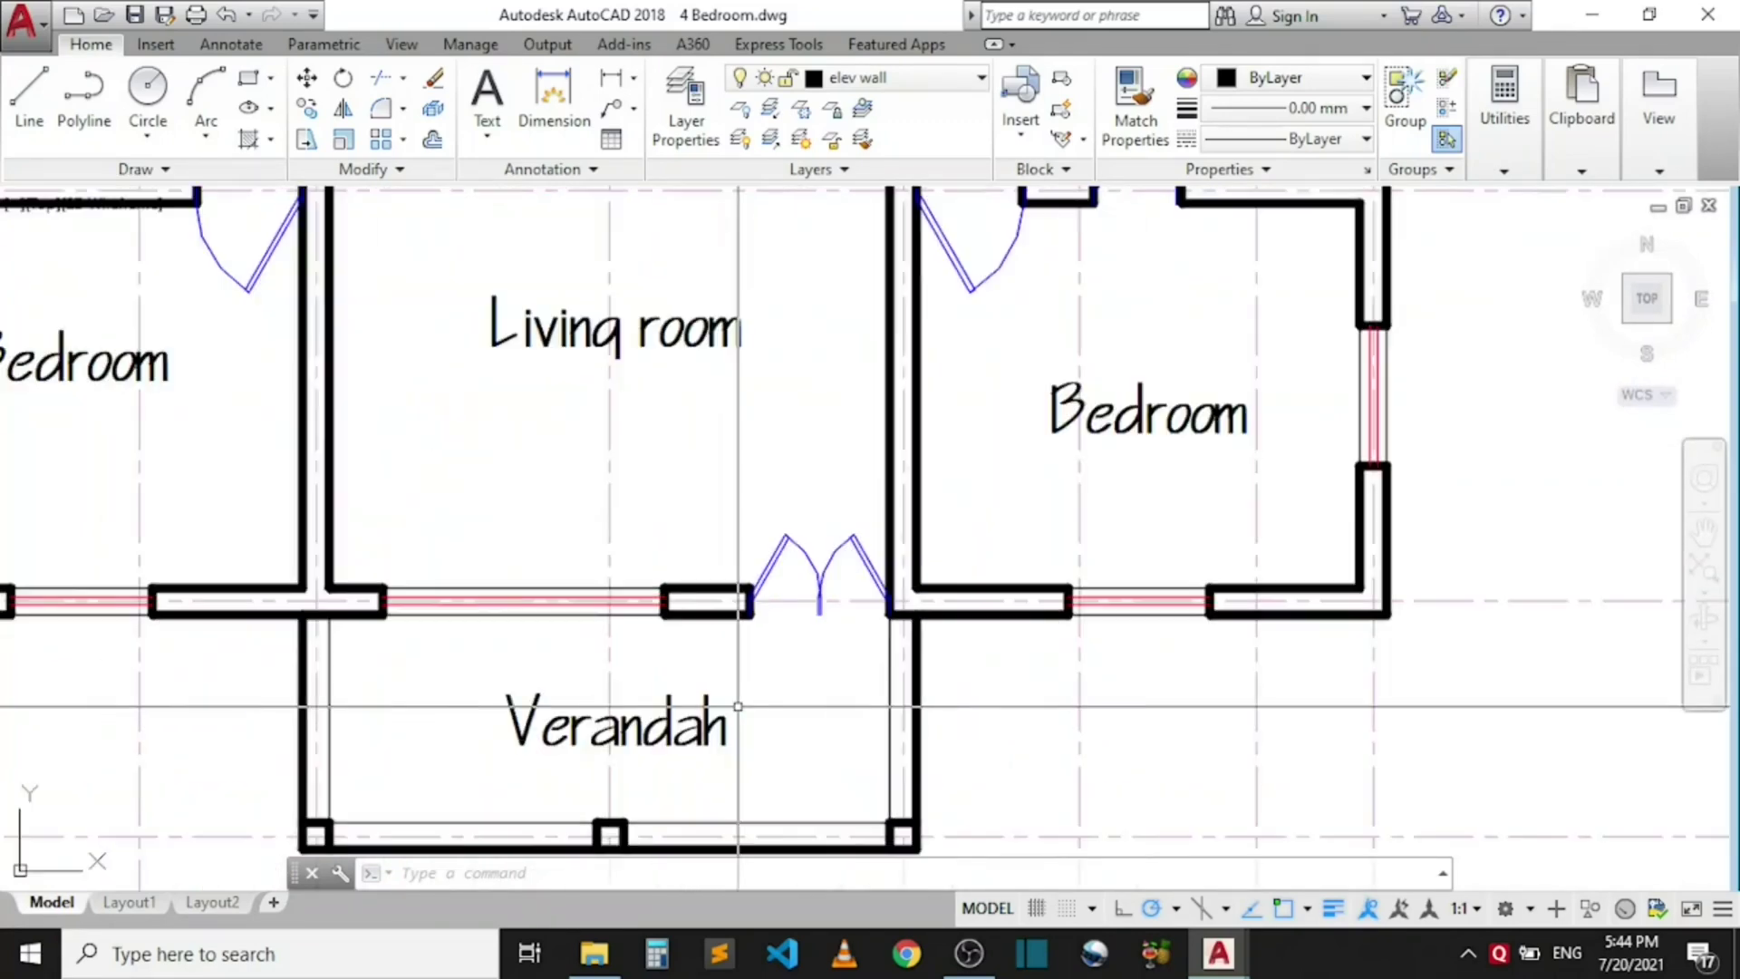
scroll(710, 658, down, 2)
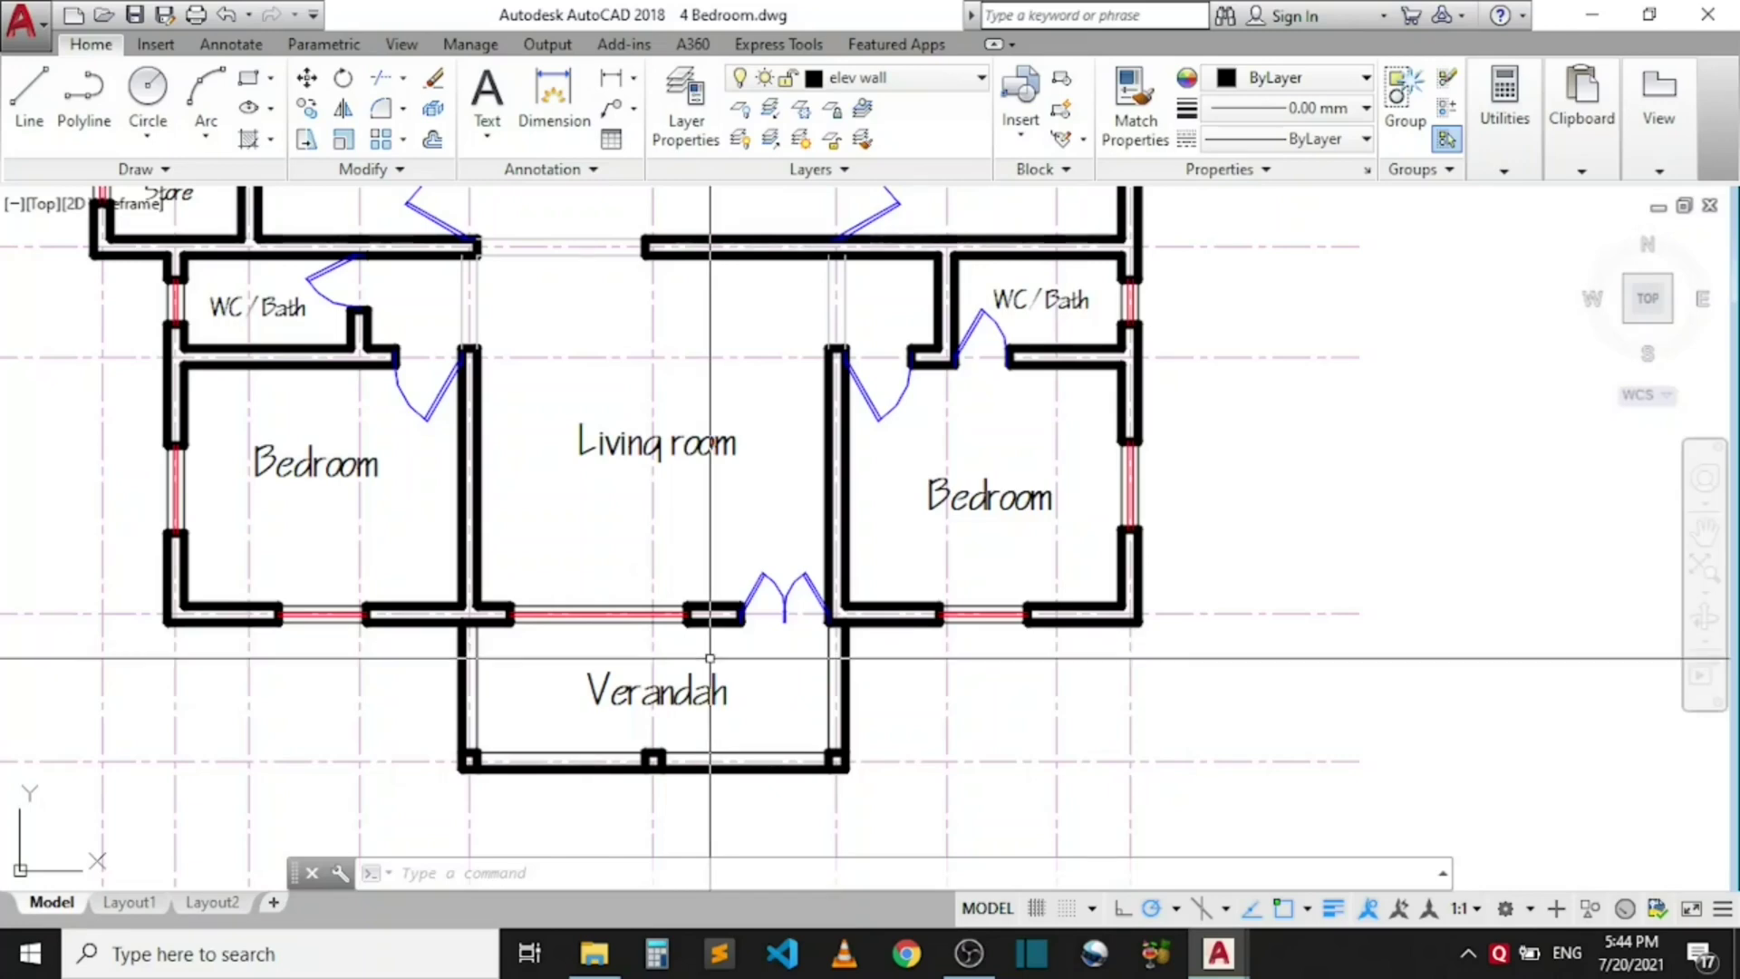
scroll(806, 655, down, 4)
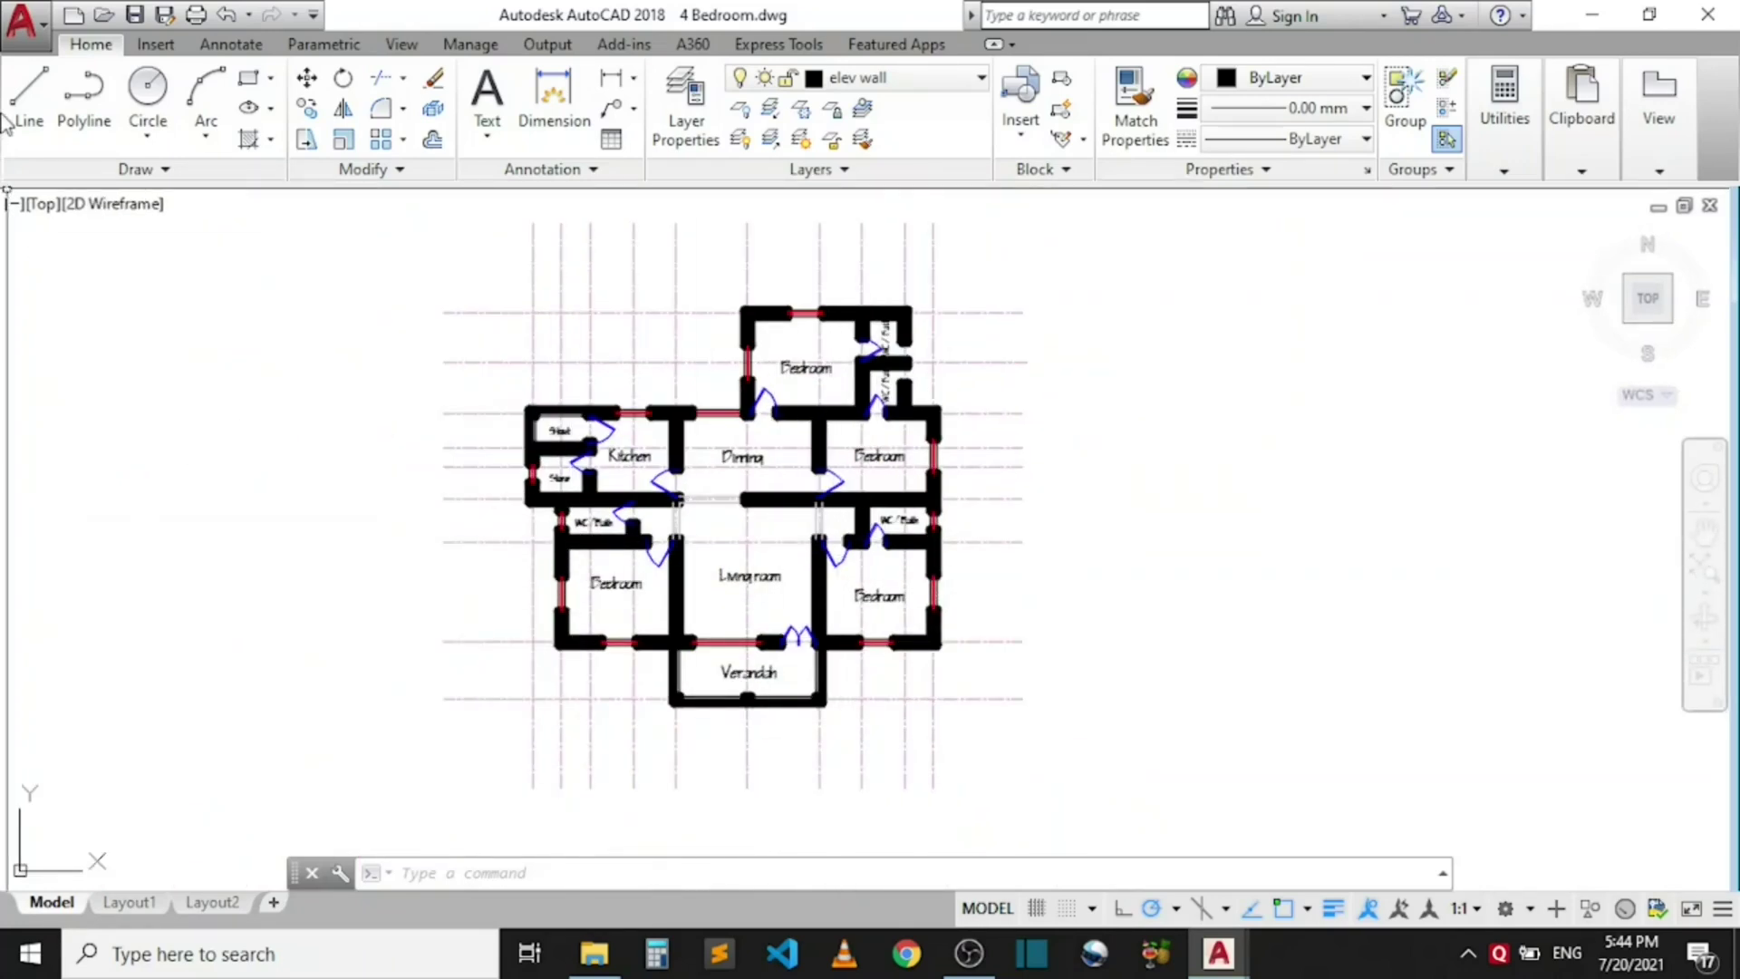
Step: Draw a single vertical line standing to the right of the floor plan
click(30, 102)
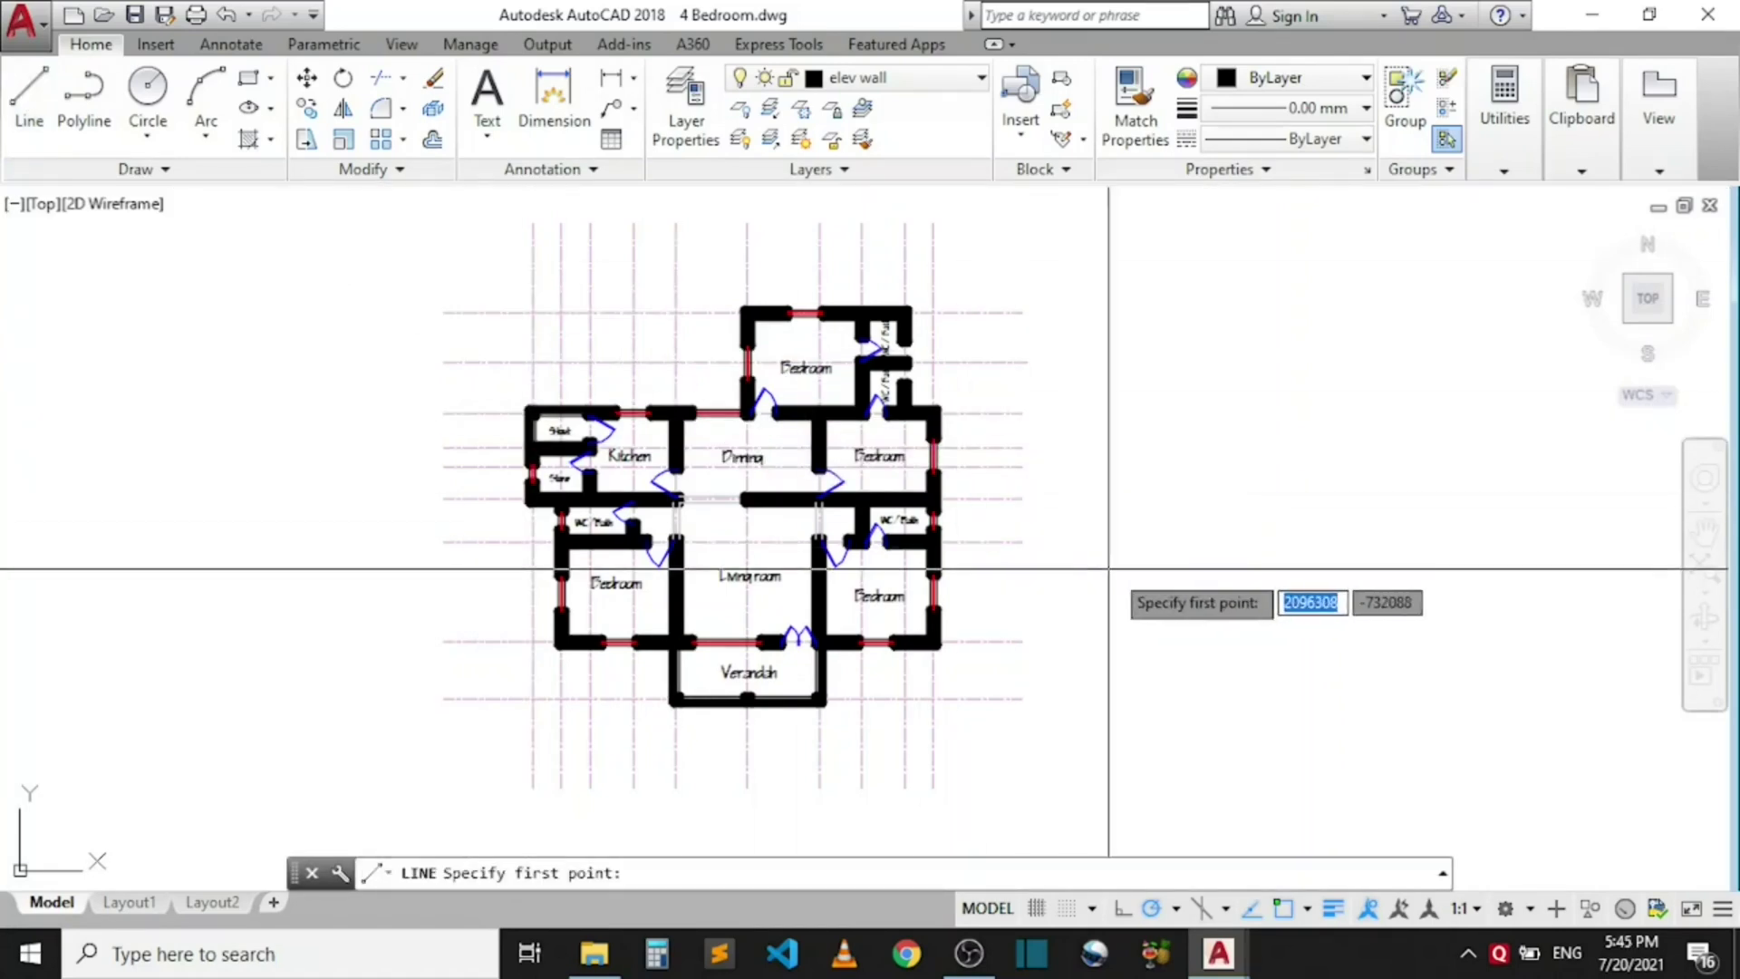
click(1167, 645)
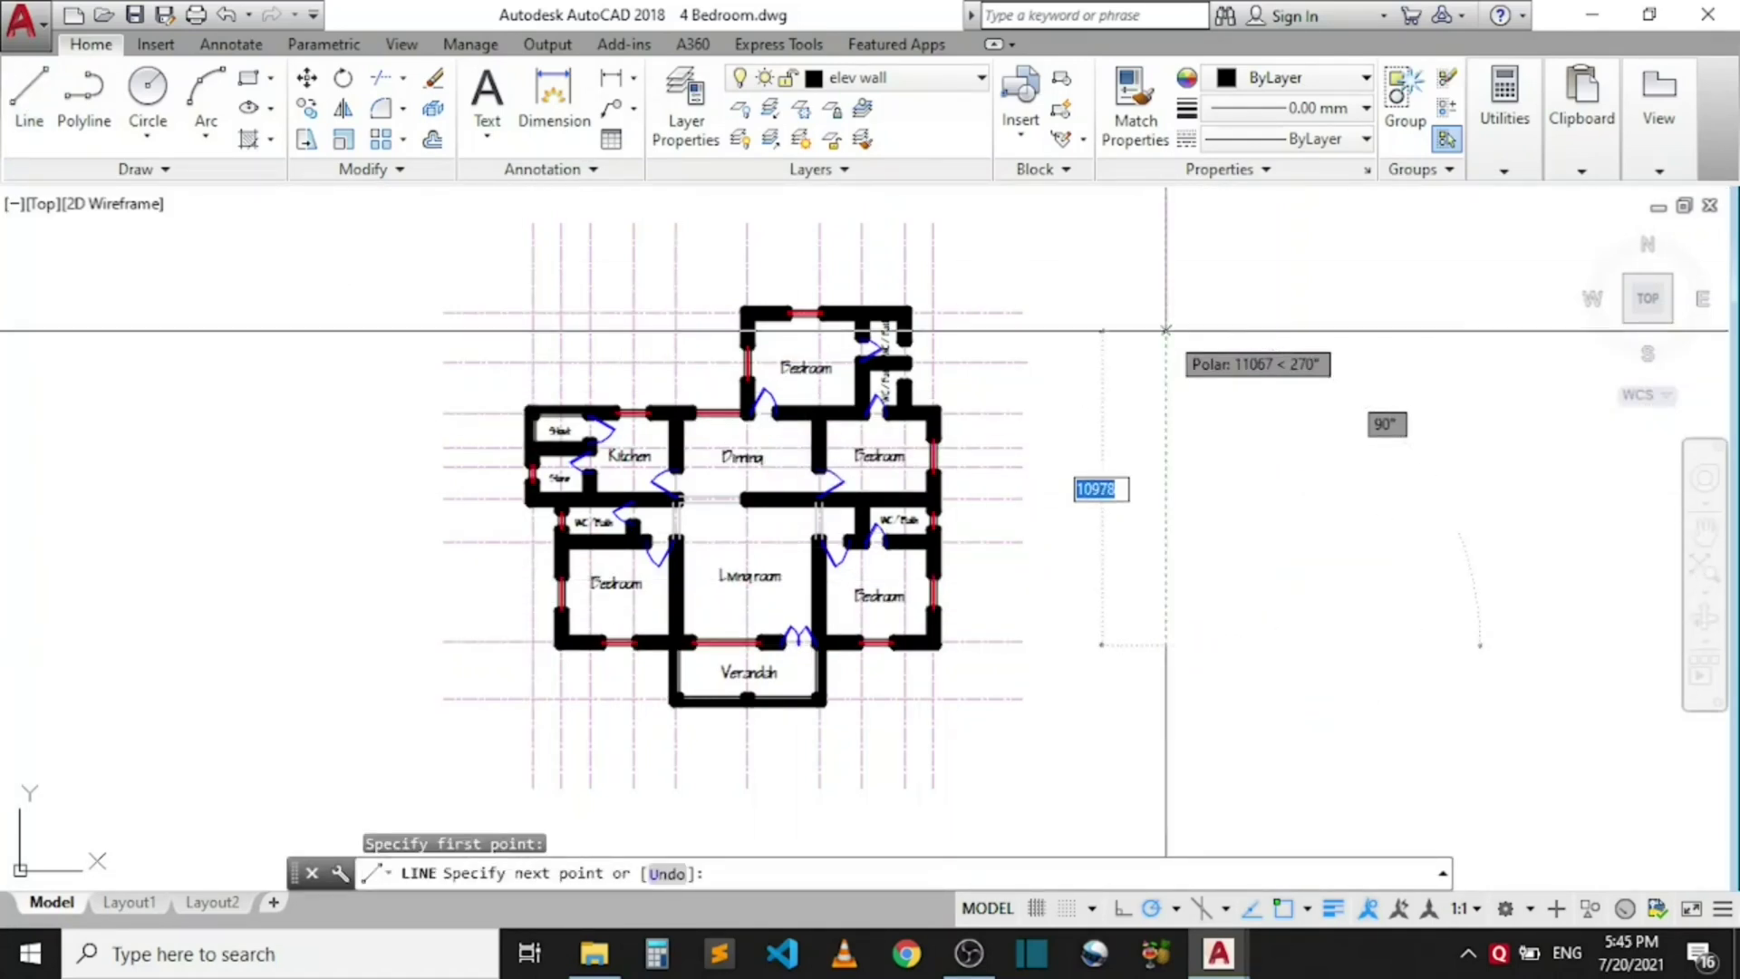
click(1169, 334)
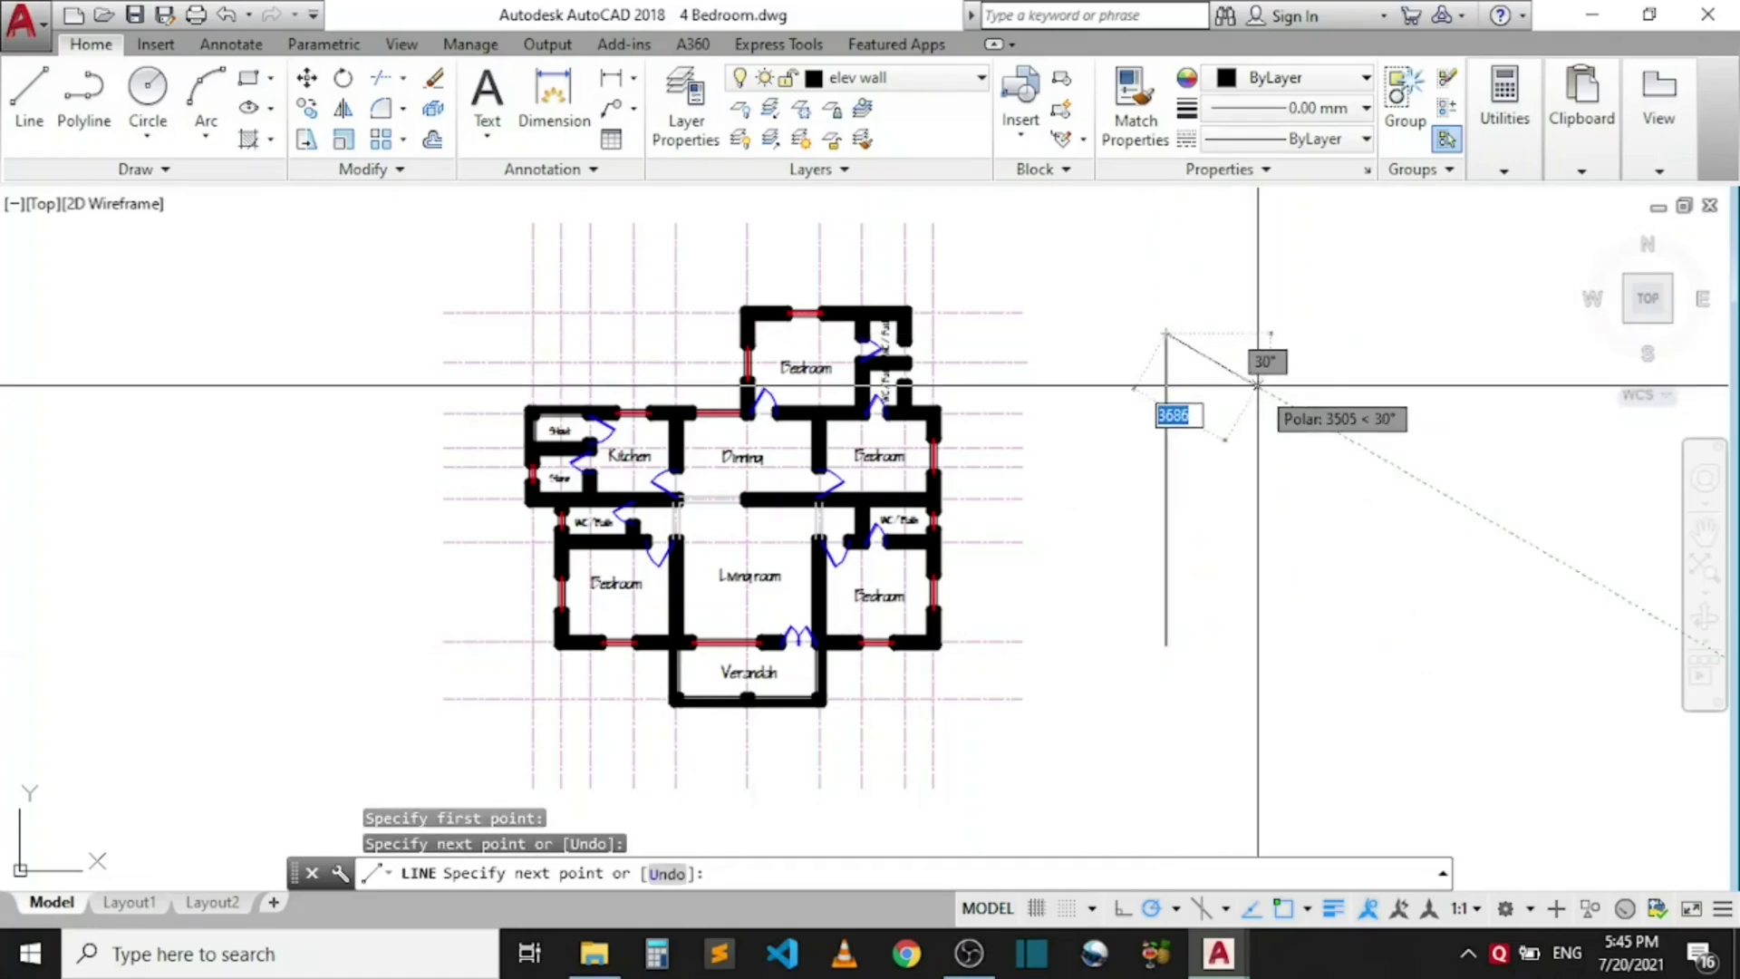
key(Return)
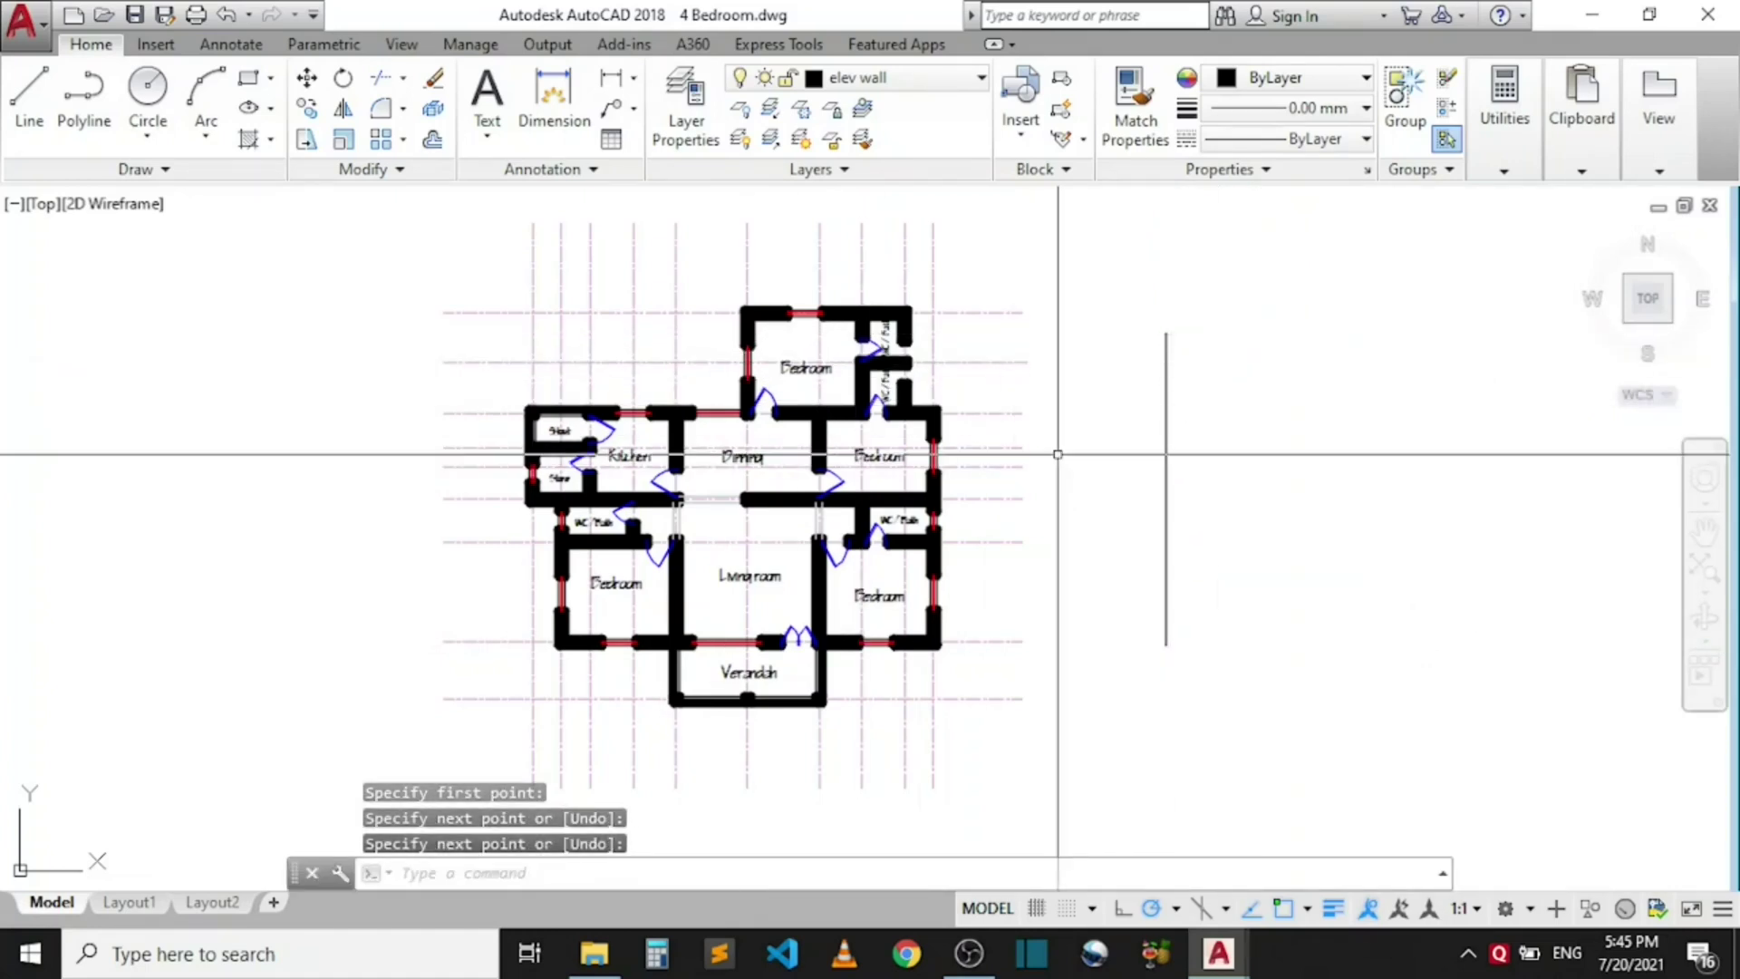
scroll(671, 485, down, 2)
scroll(1051, 458, up, 2)
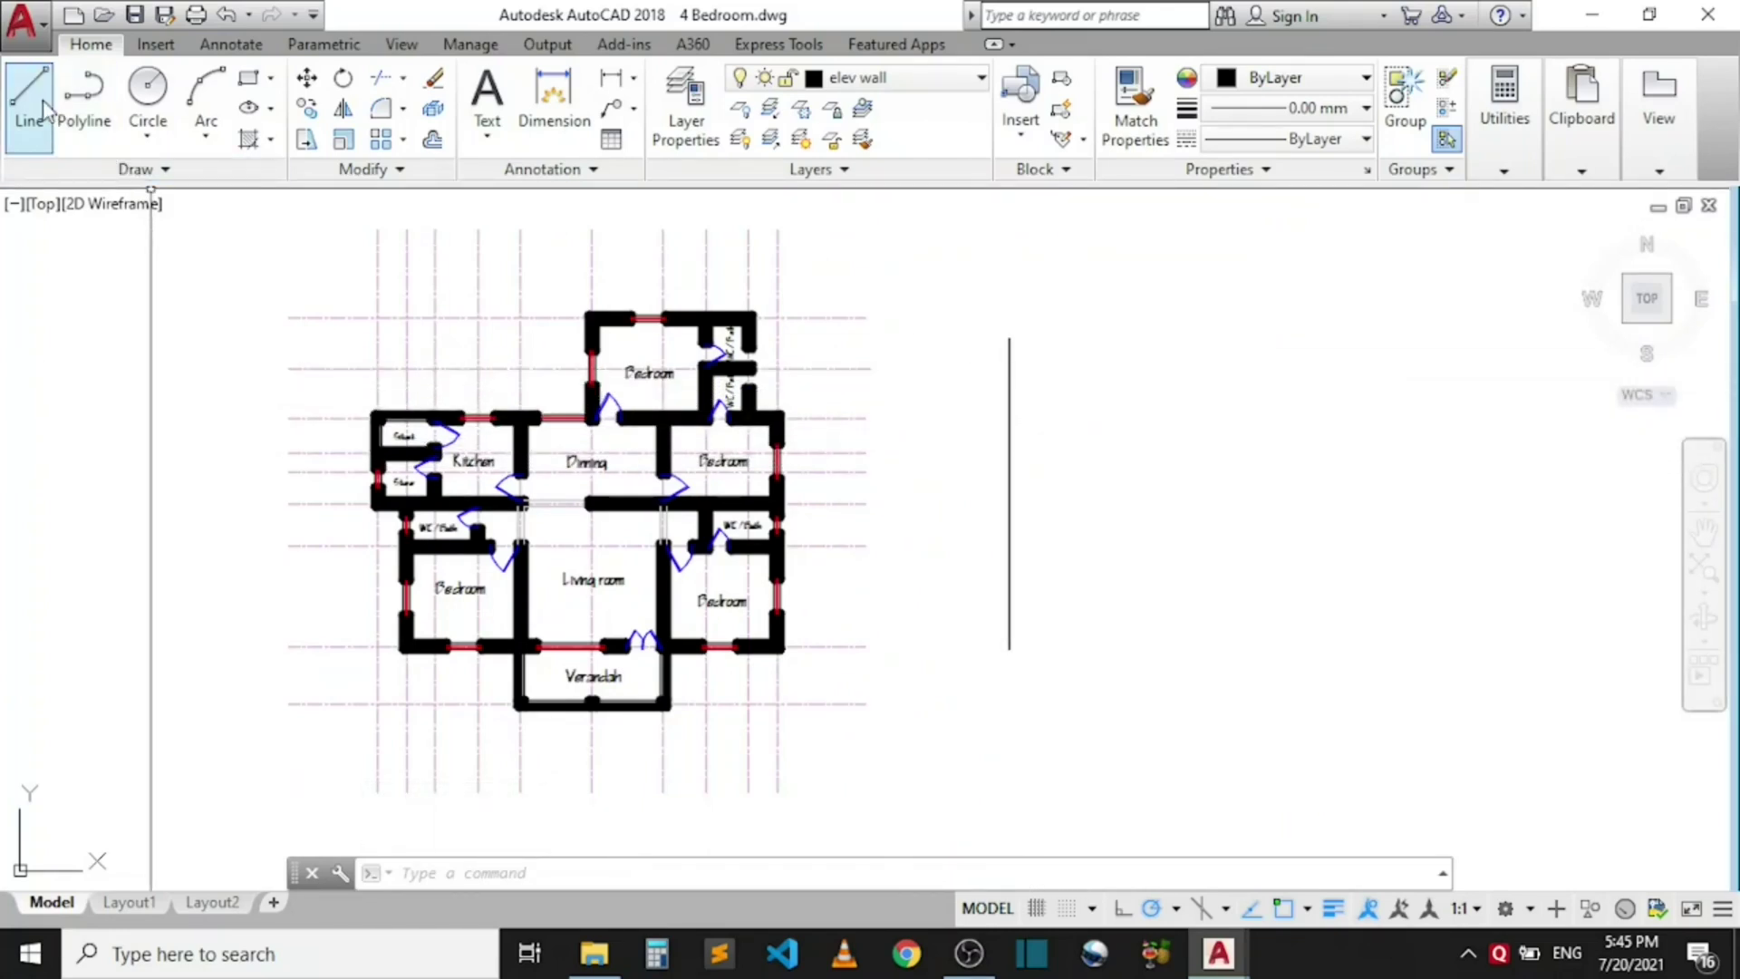
Step: Draw the second and third vertical lines beside the first one with LINE
text(l)
key(Return)
click(1097, 322)
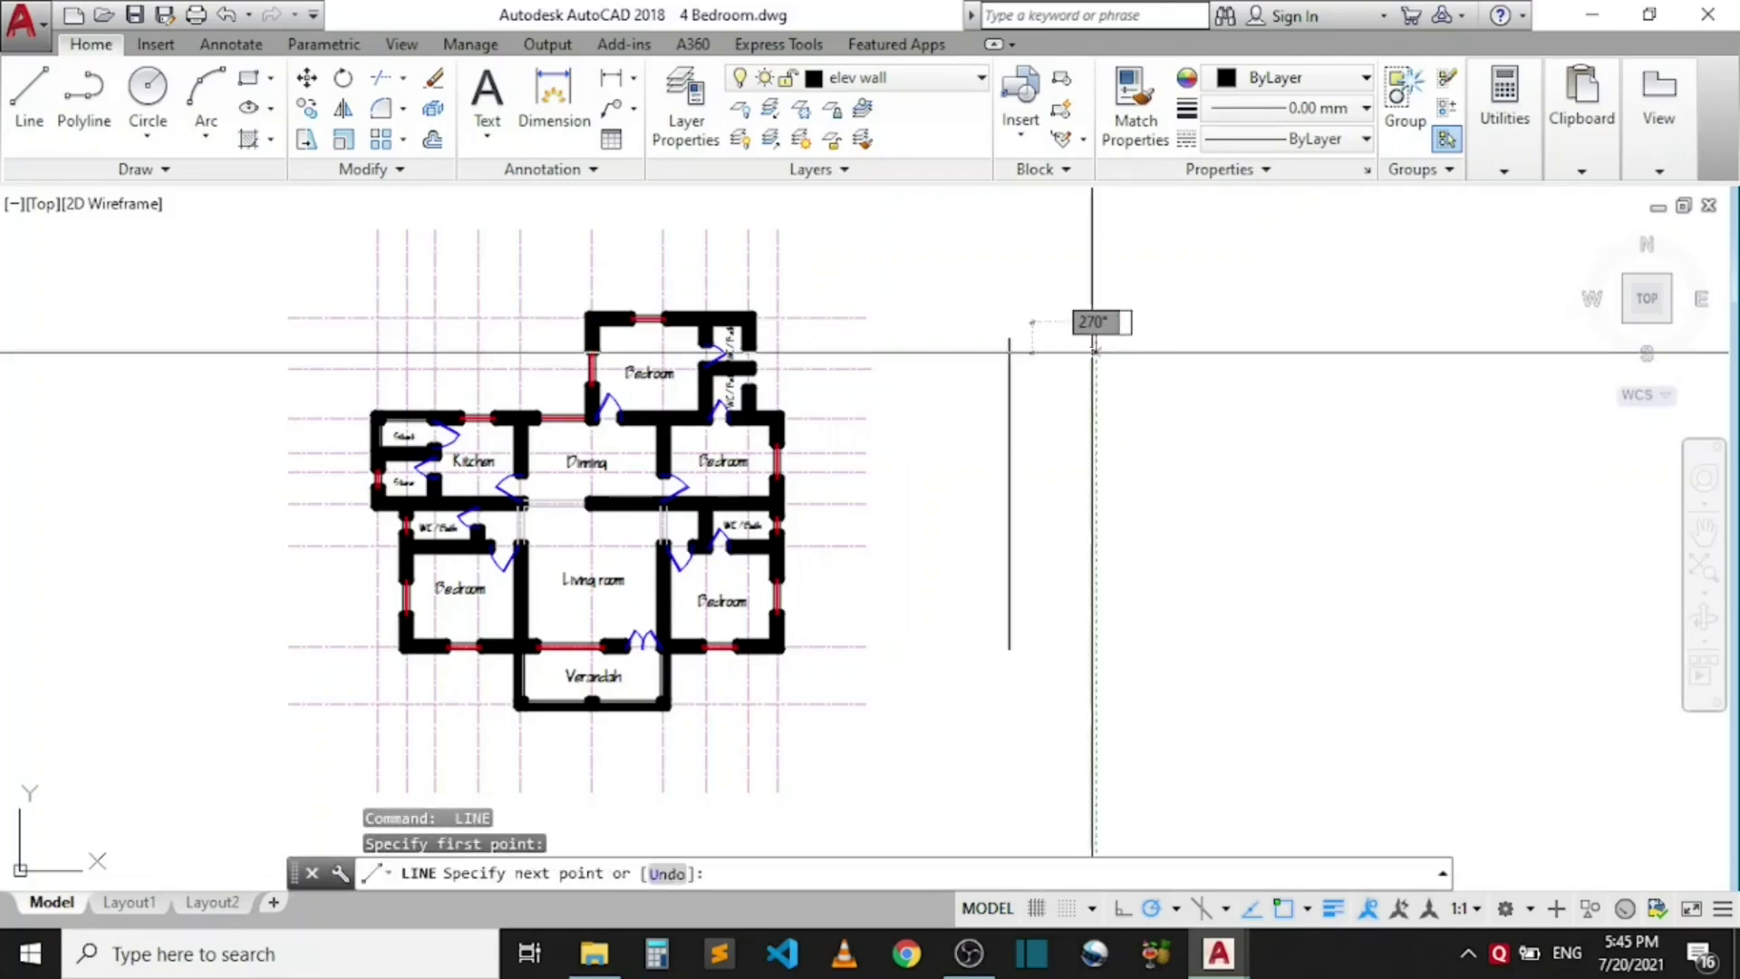
click(1097, 633)
key(Return)
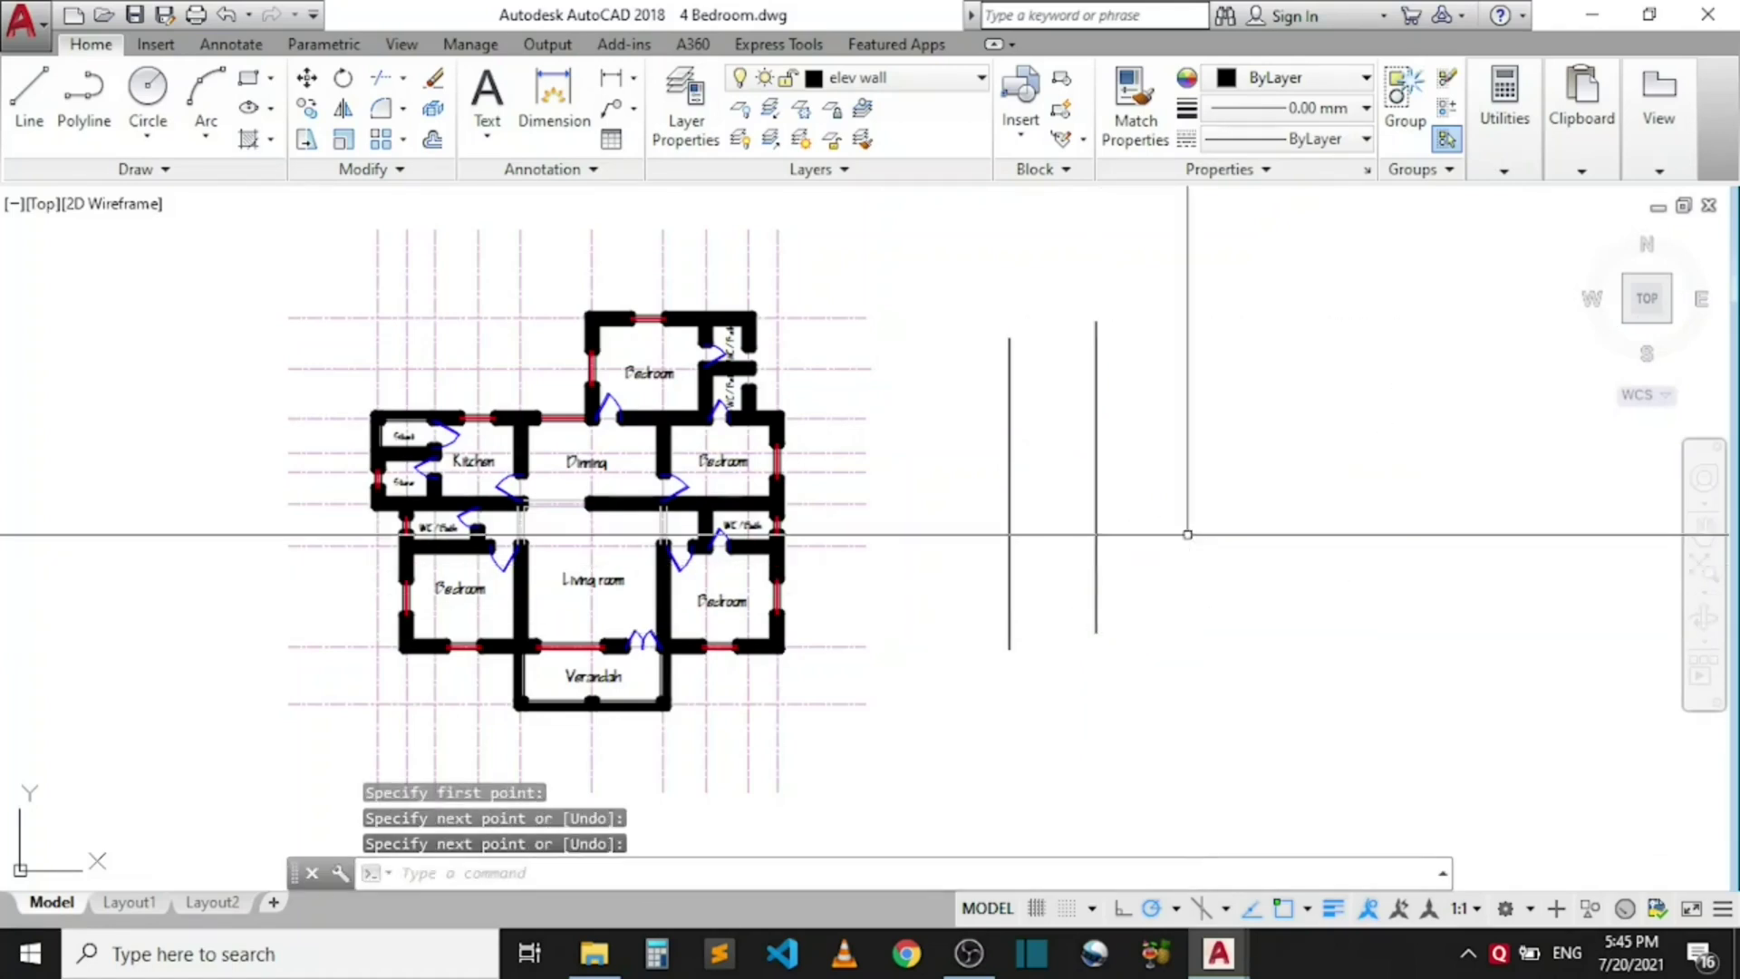
key(Return)
click(1187, 342)
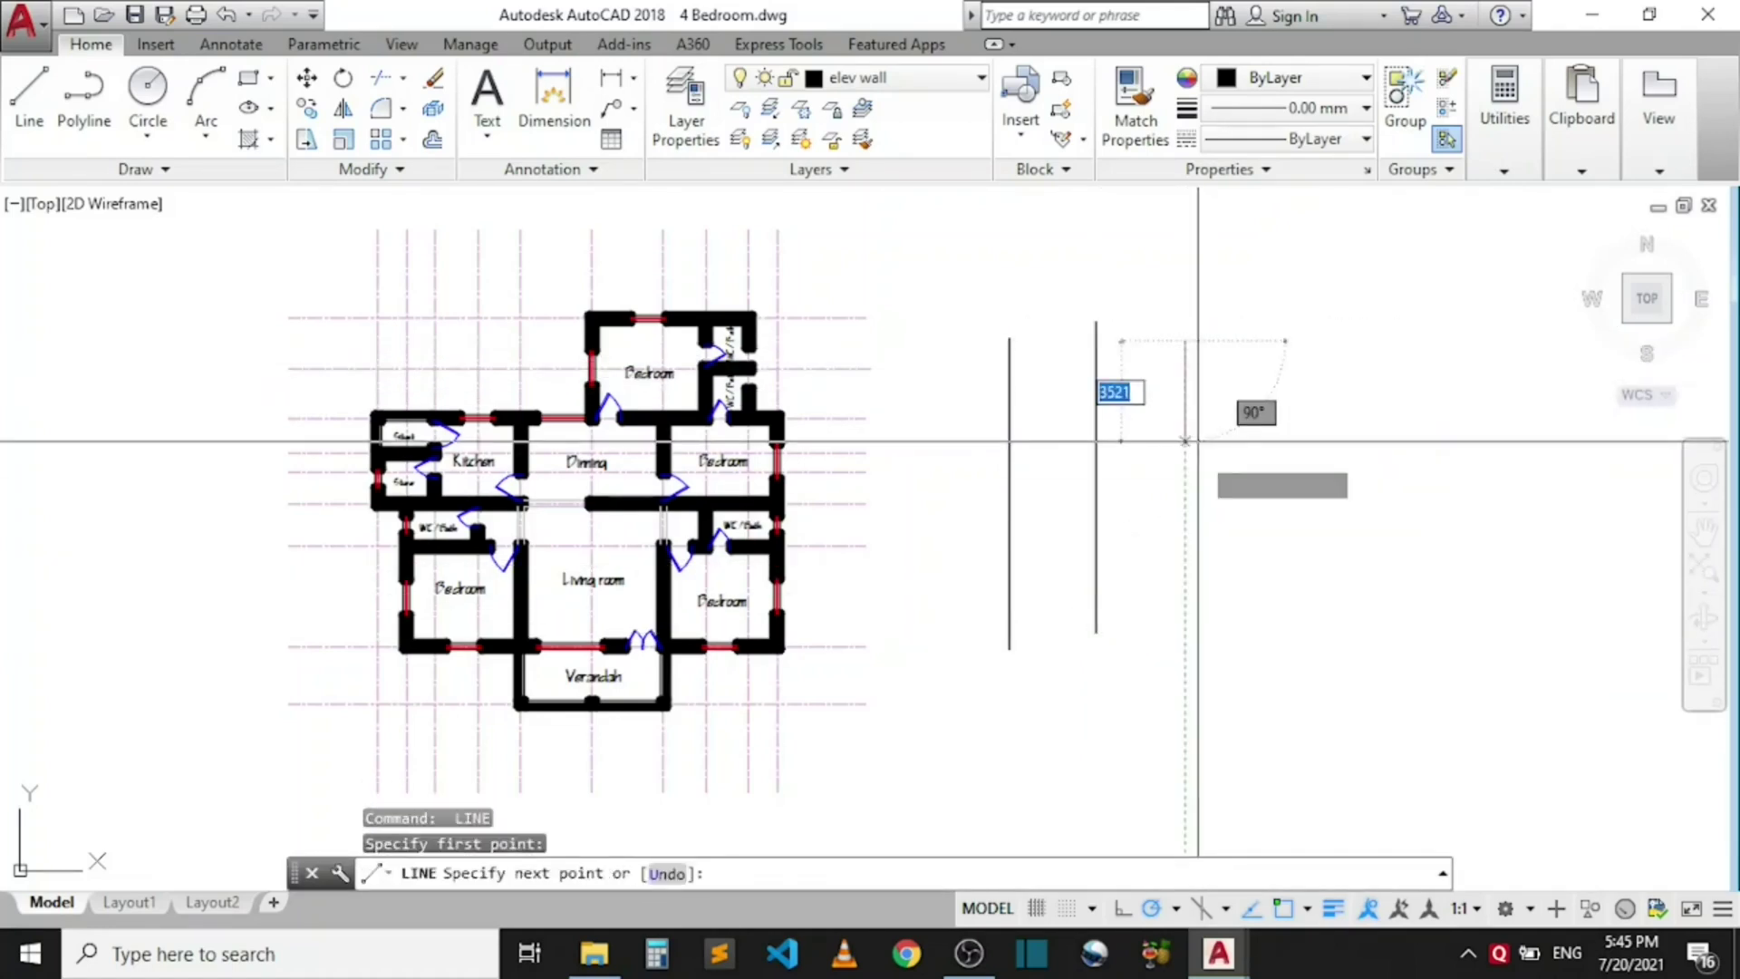
click(1185, 632)
key(Return)
key(Return)
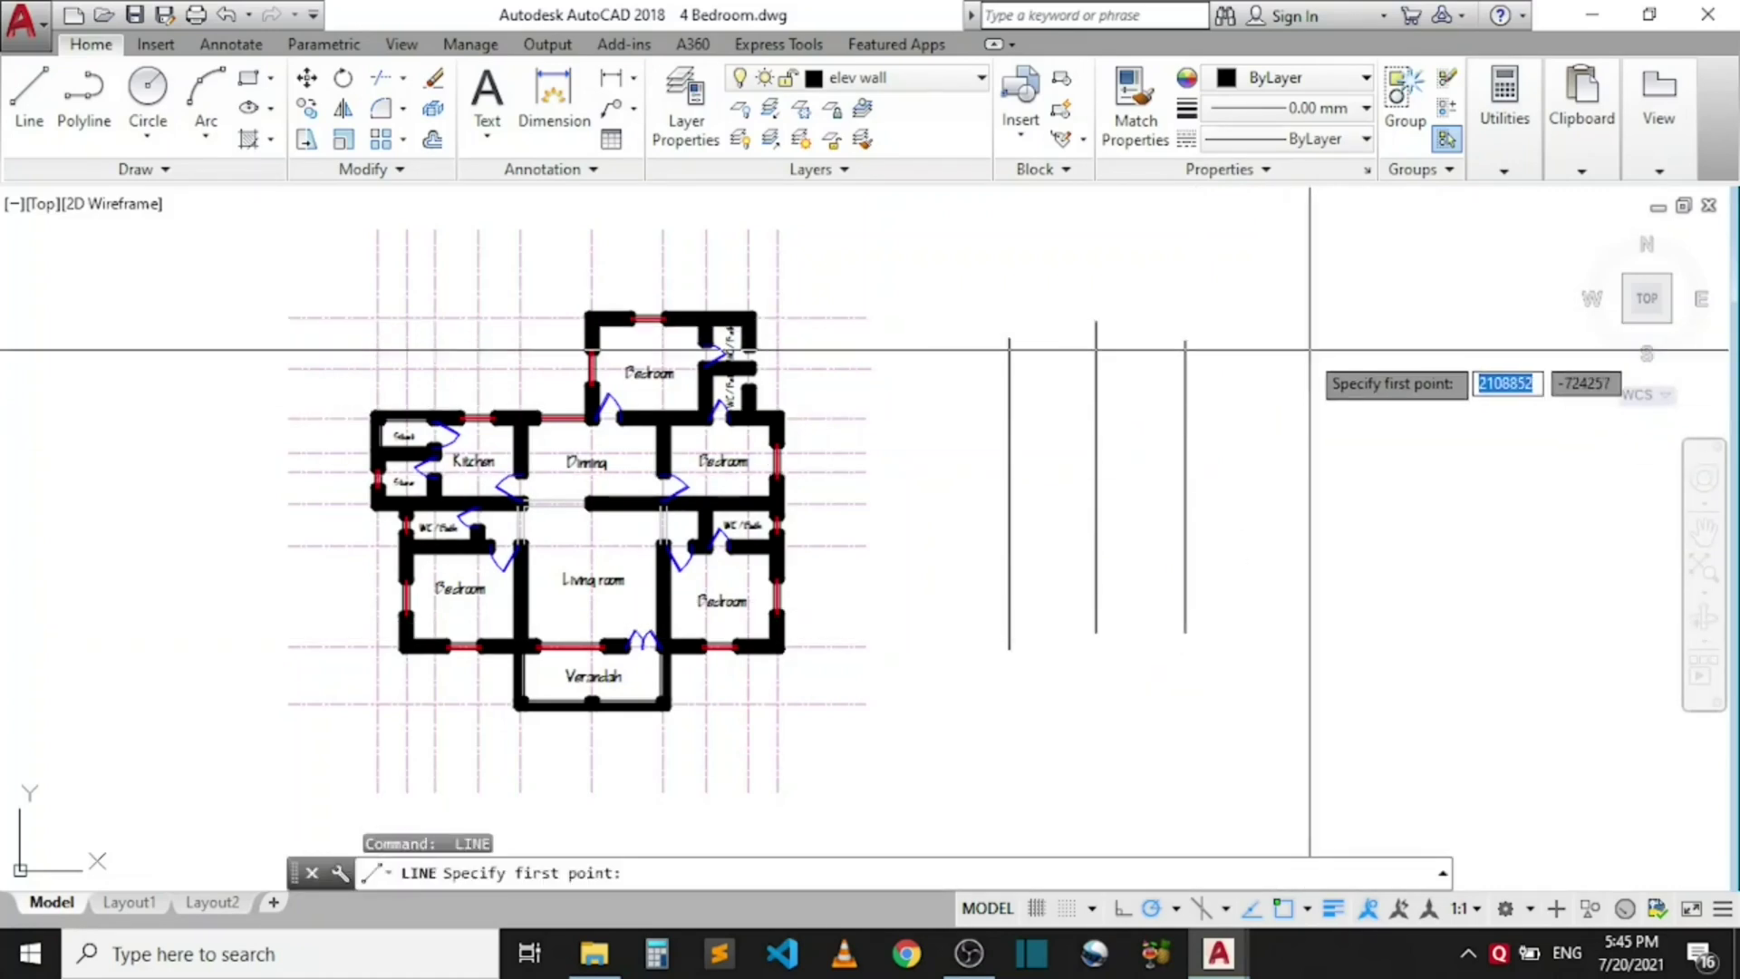
Step: Draw the fourth vertical line and window-select all four vertical lines
click(1474, 341)
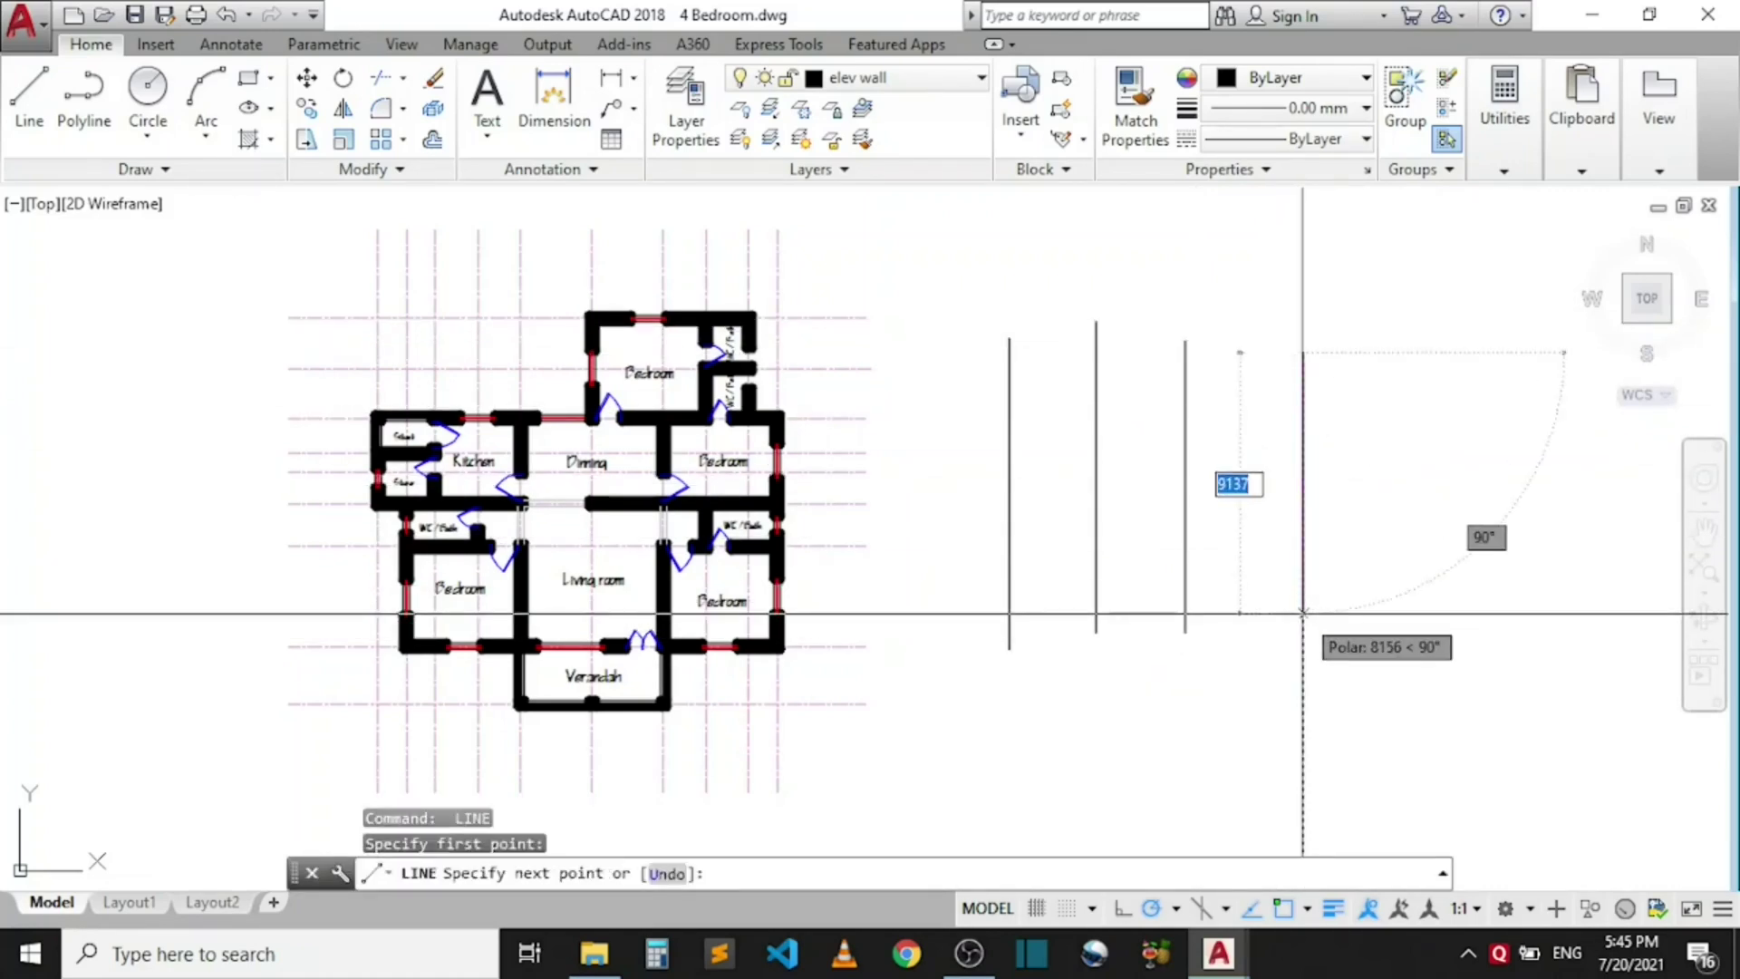
click(1303, 624)
key(Return)
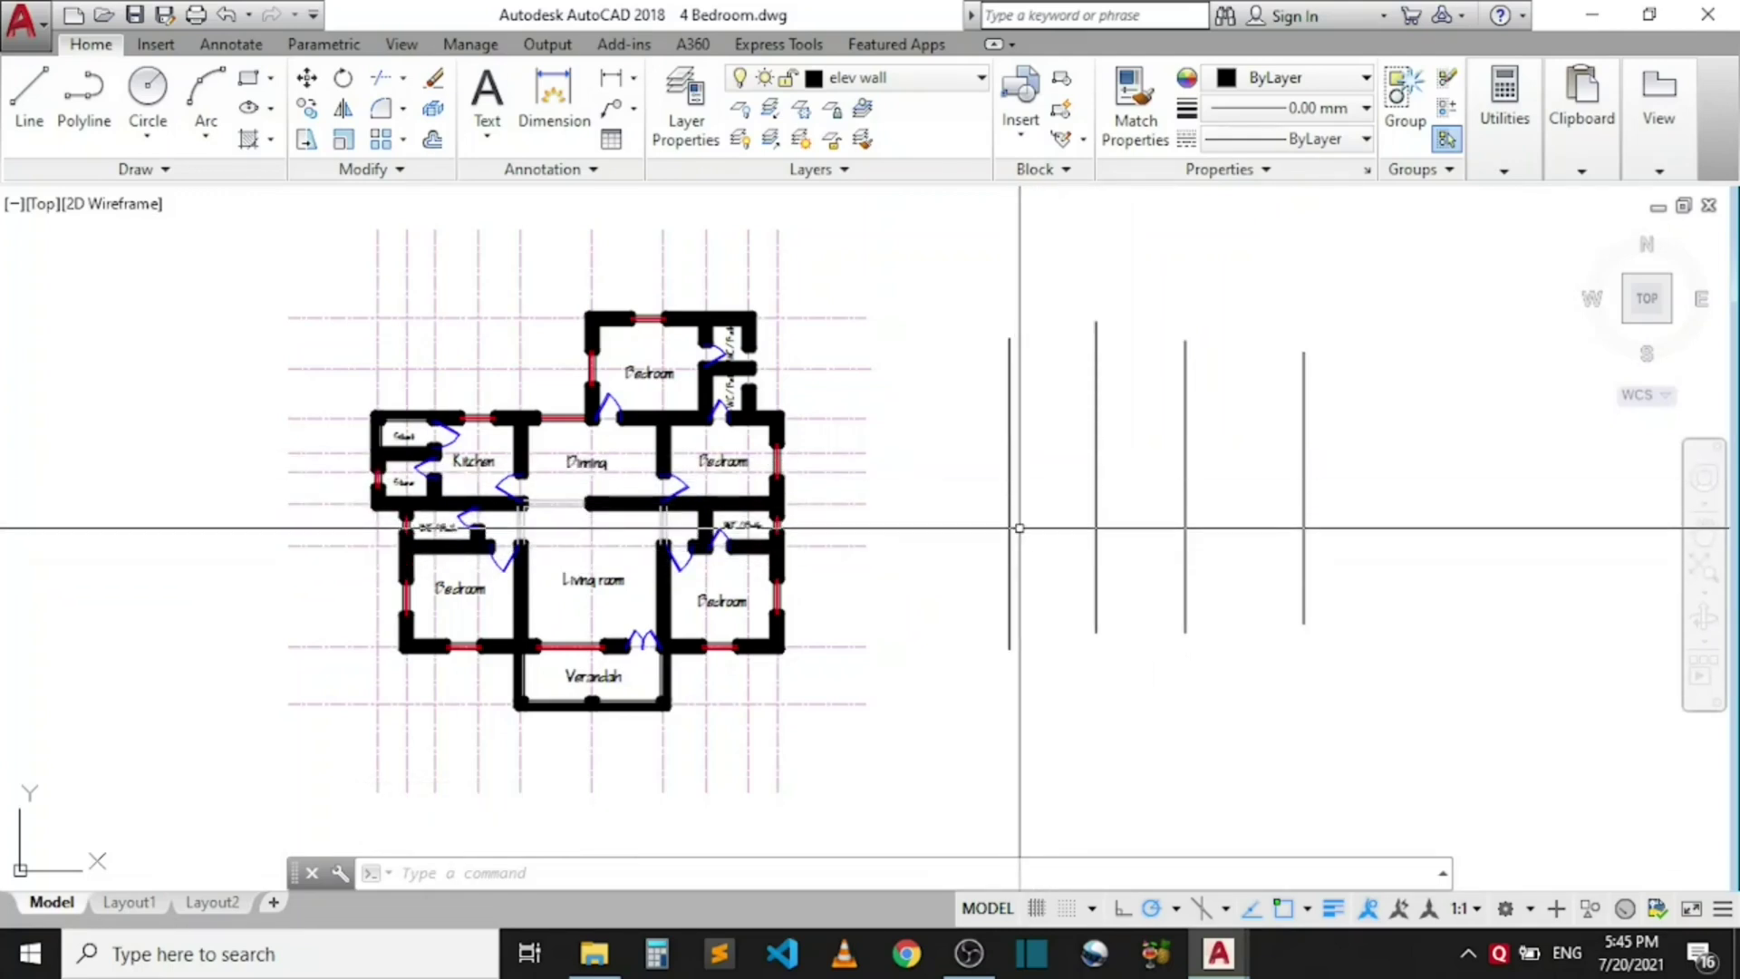
click(1360, 562)
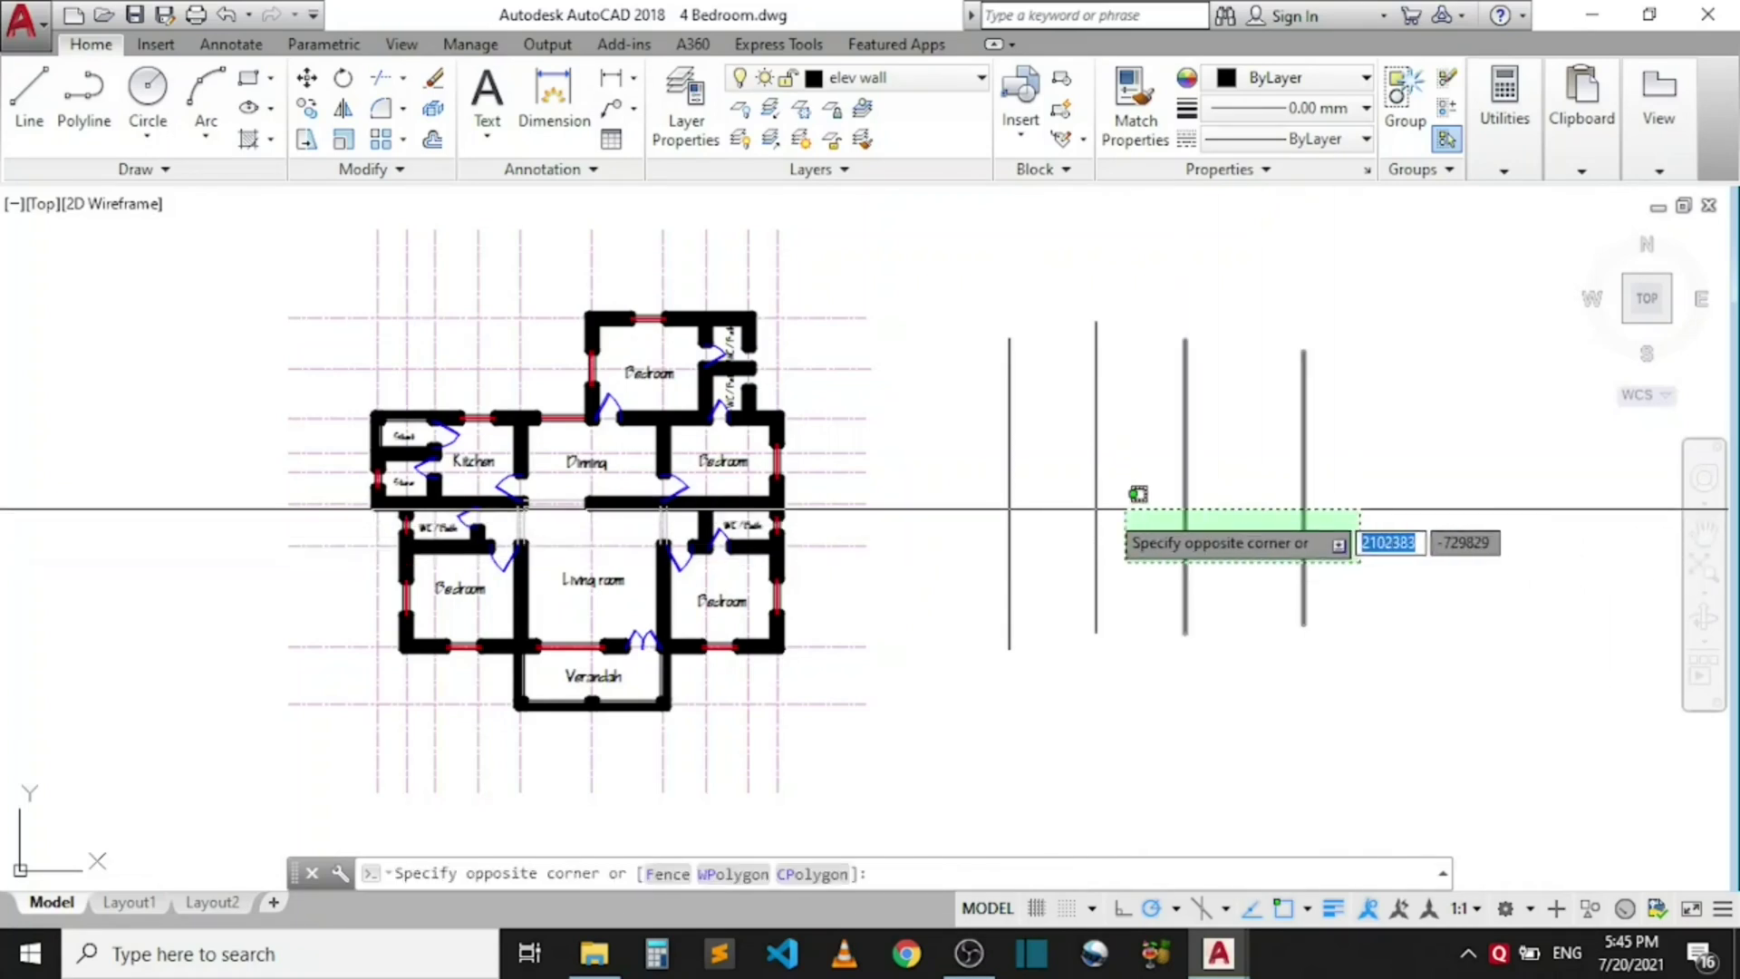
click(961, 500)
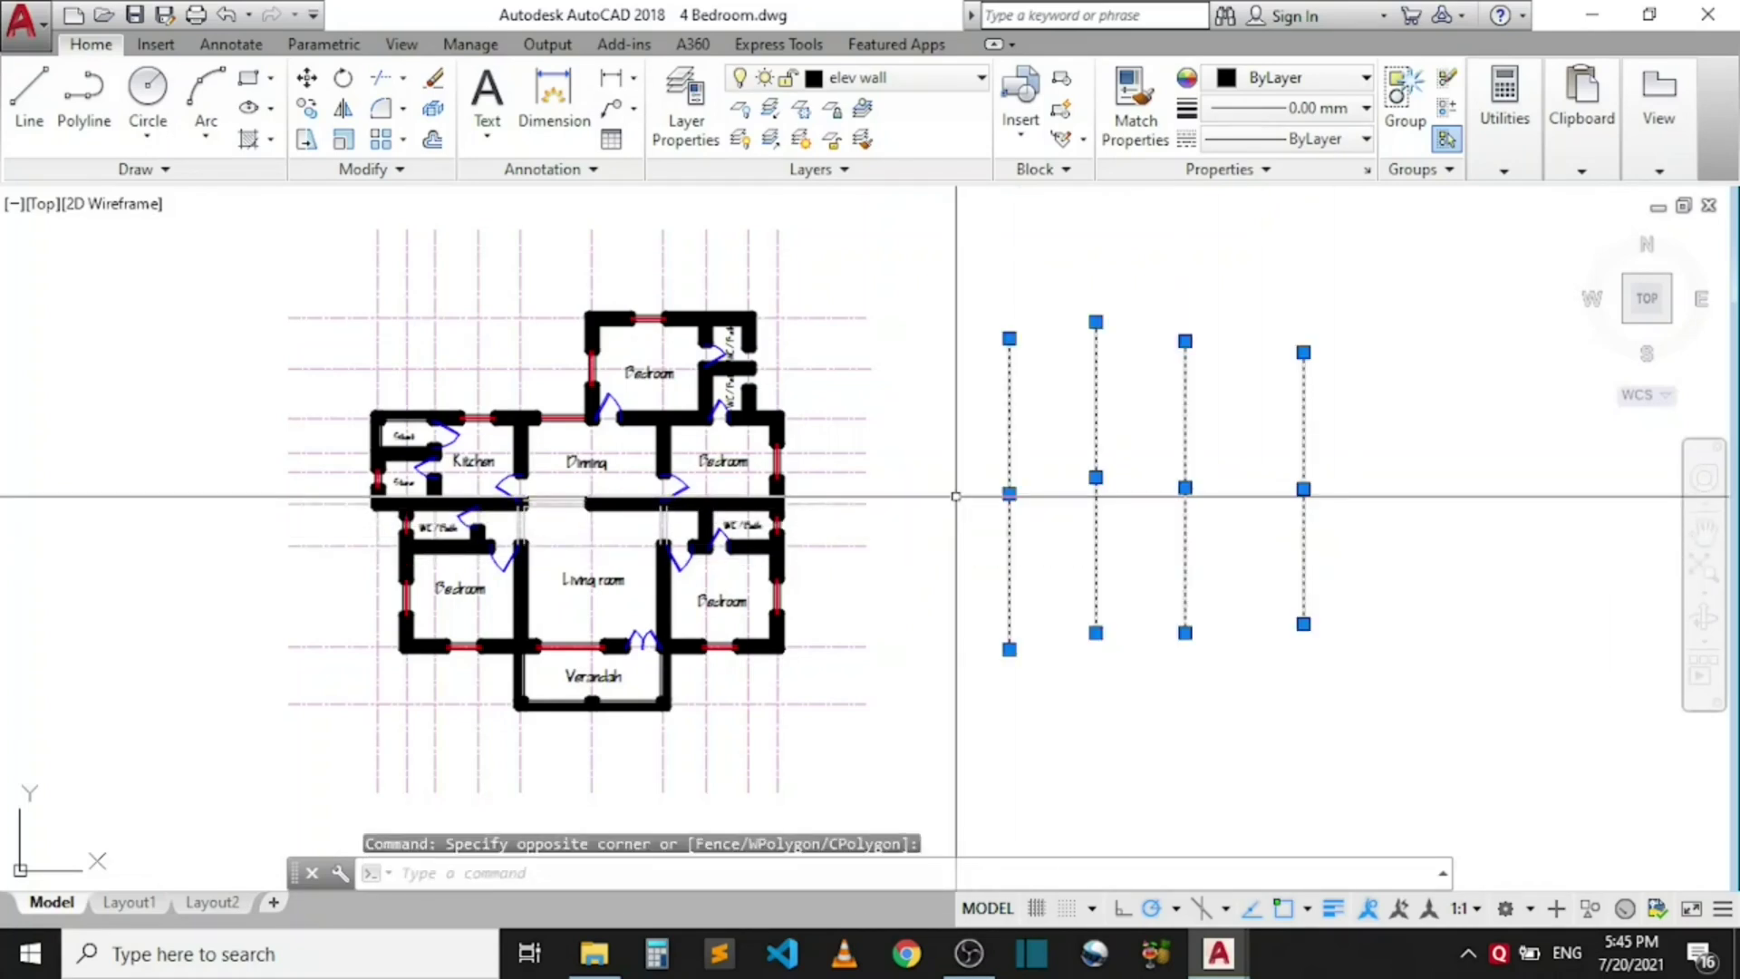
Step: Give the four vertical lines a 1.00 mm lineweight, then select the leftmost line
click(1292, 107)
scroll(1314, 278, down, 2)
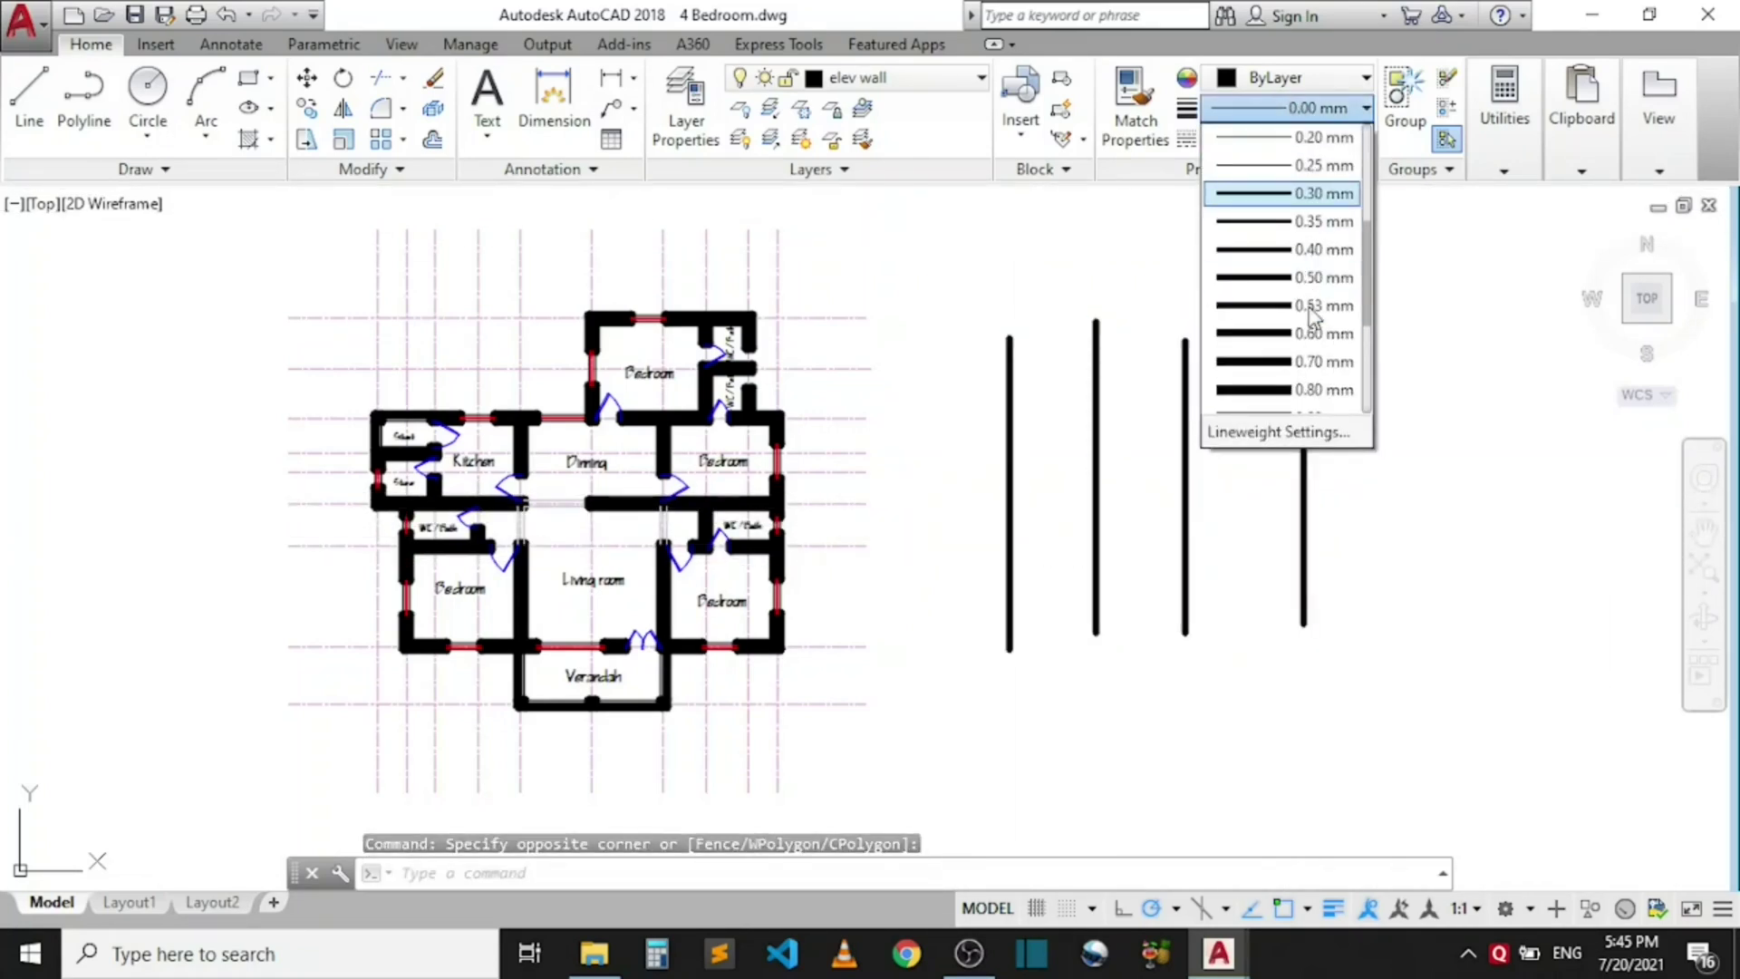
scroll(1318, 333, down, 1)
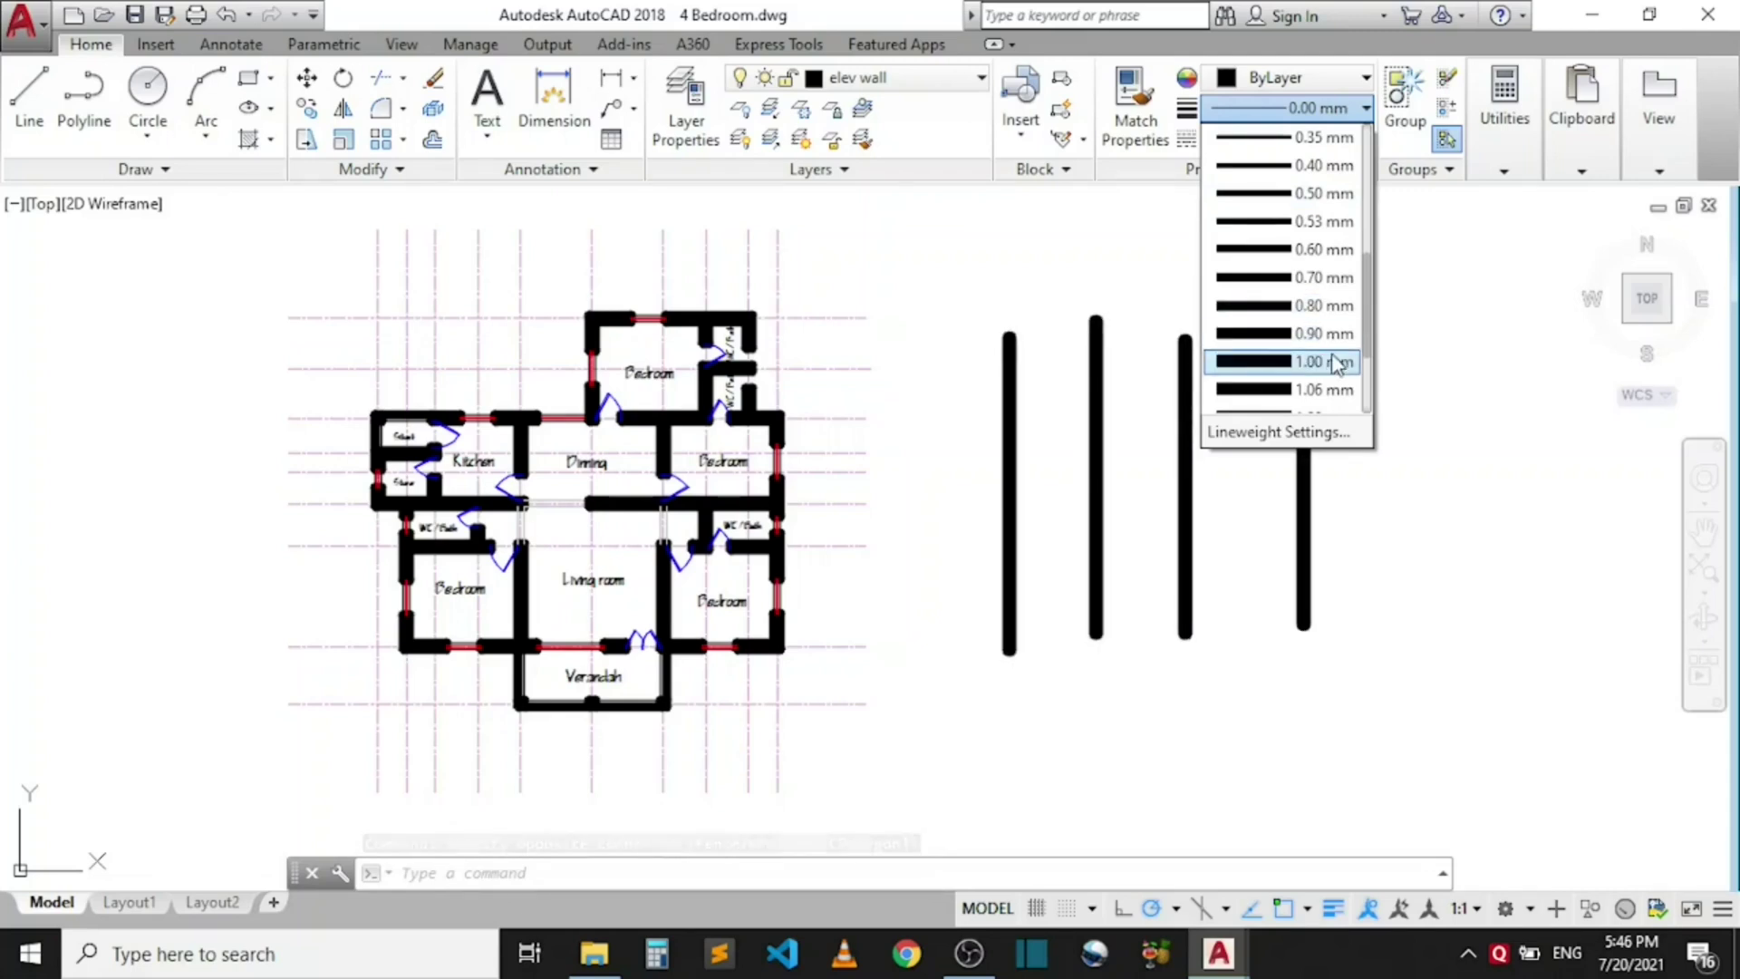
click(1323, 361)
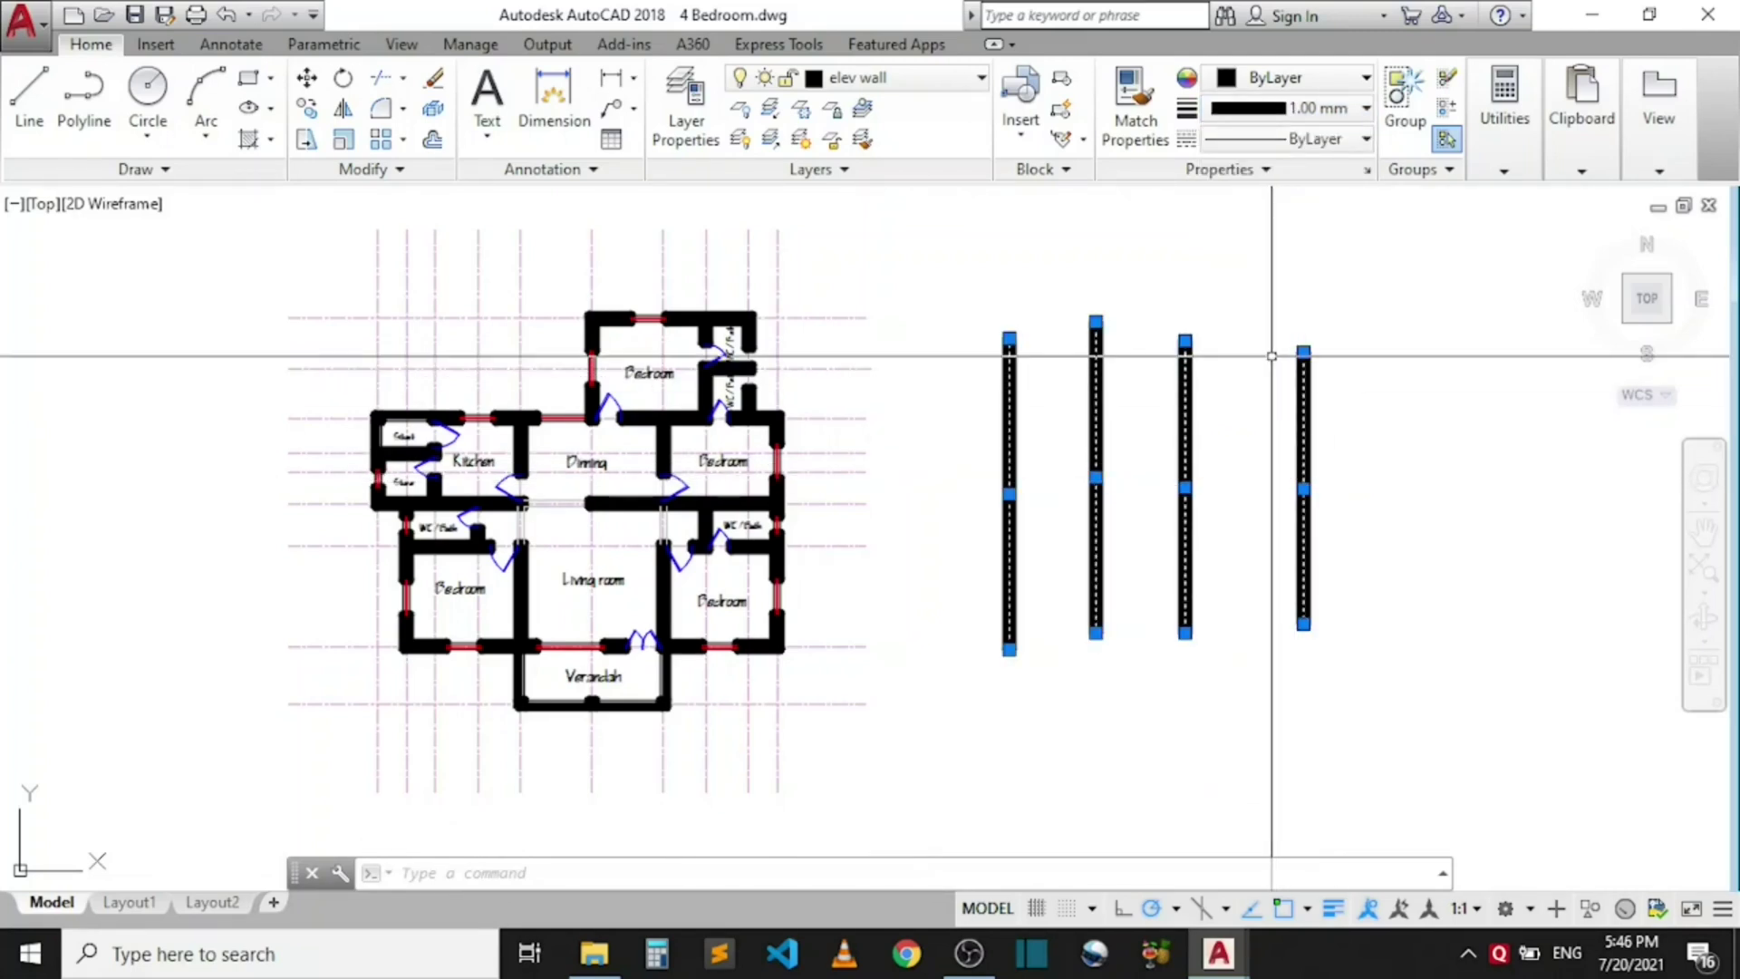
key(Escape)
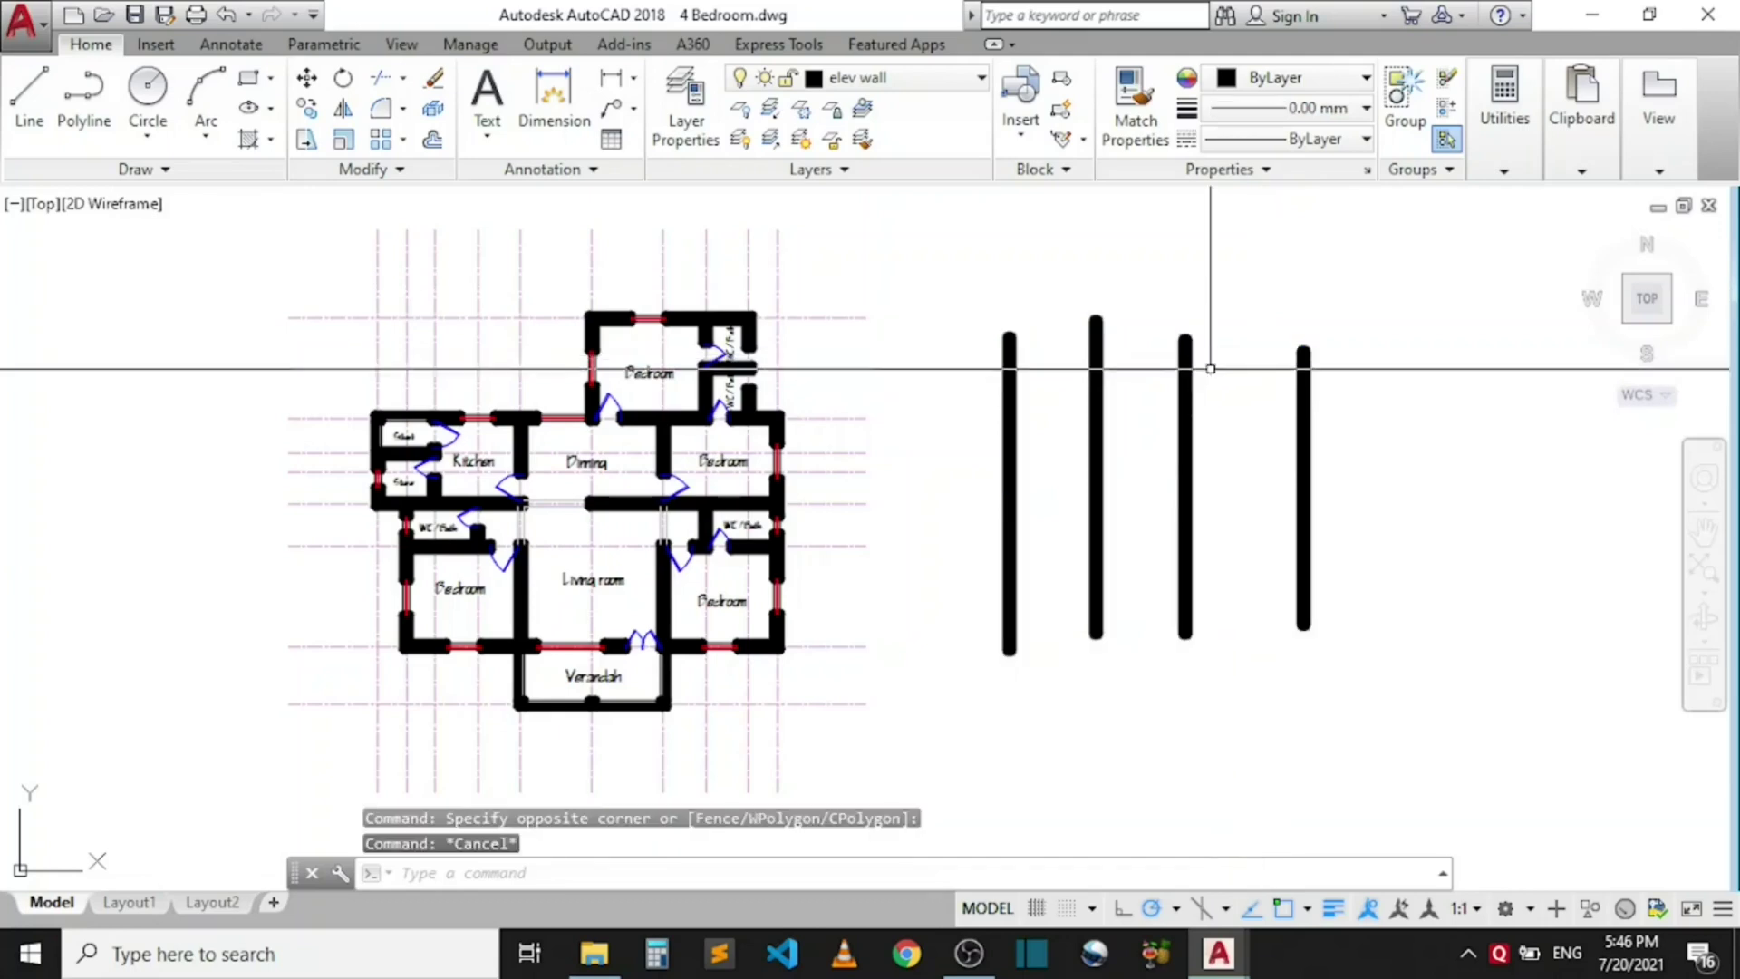
click(1004, 413)
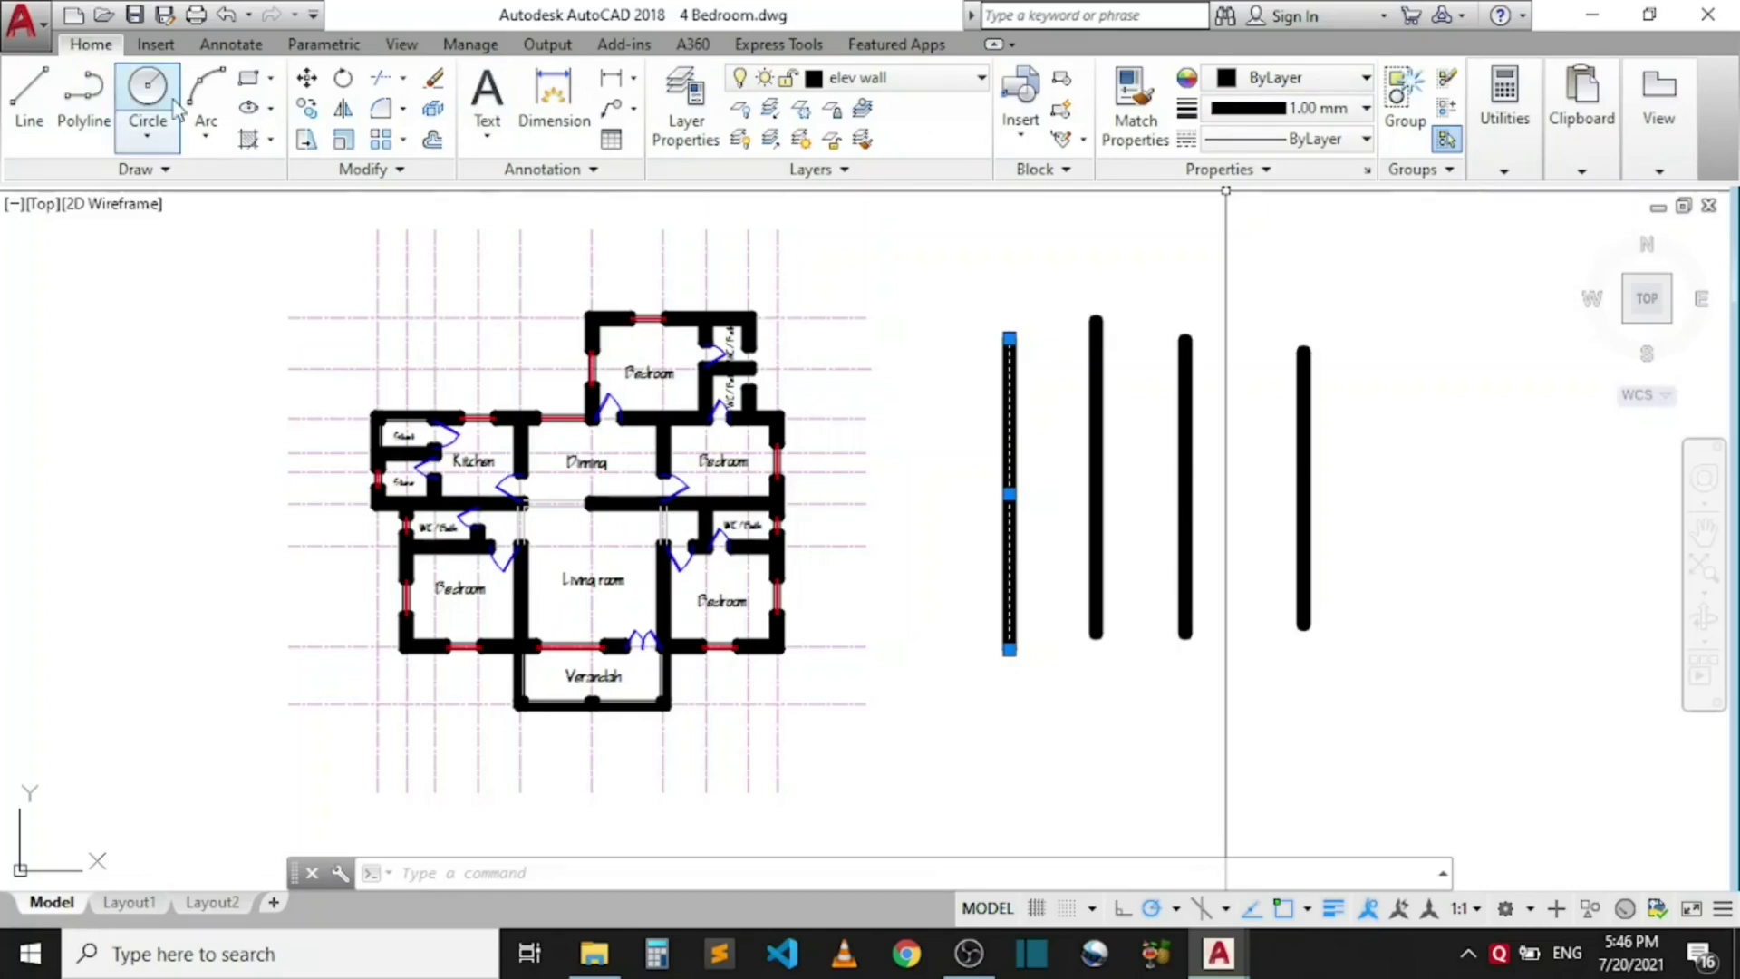
click(323, 45)
Step: Set the leftmost elevation line's colour to Red
click(92, 44)
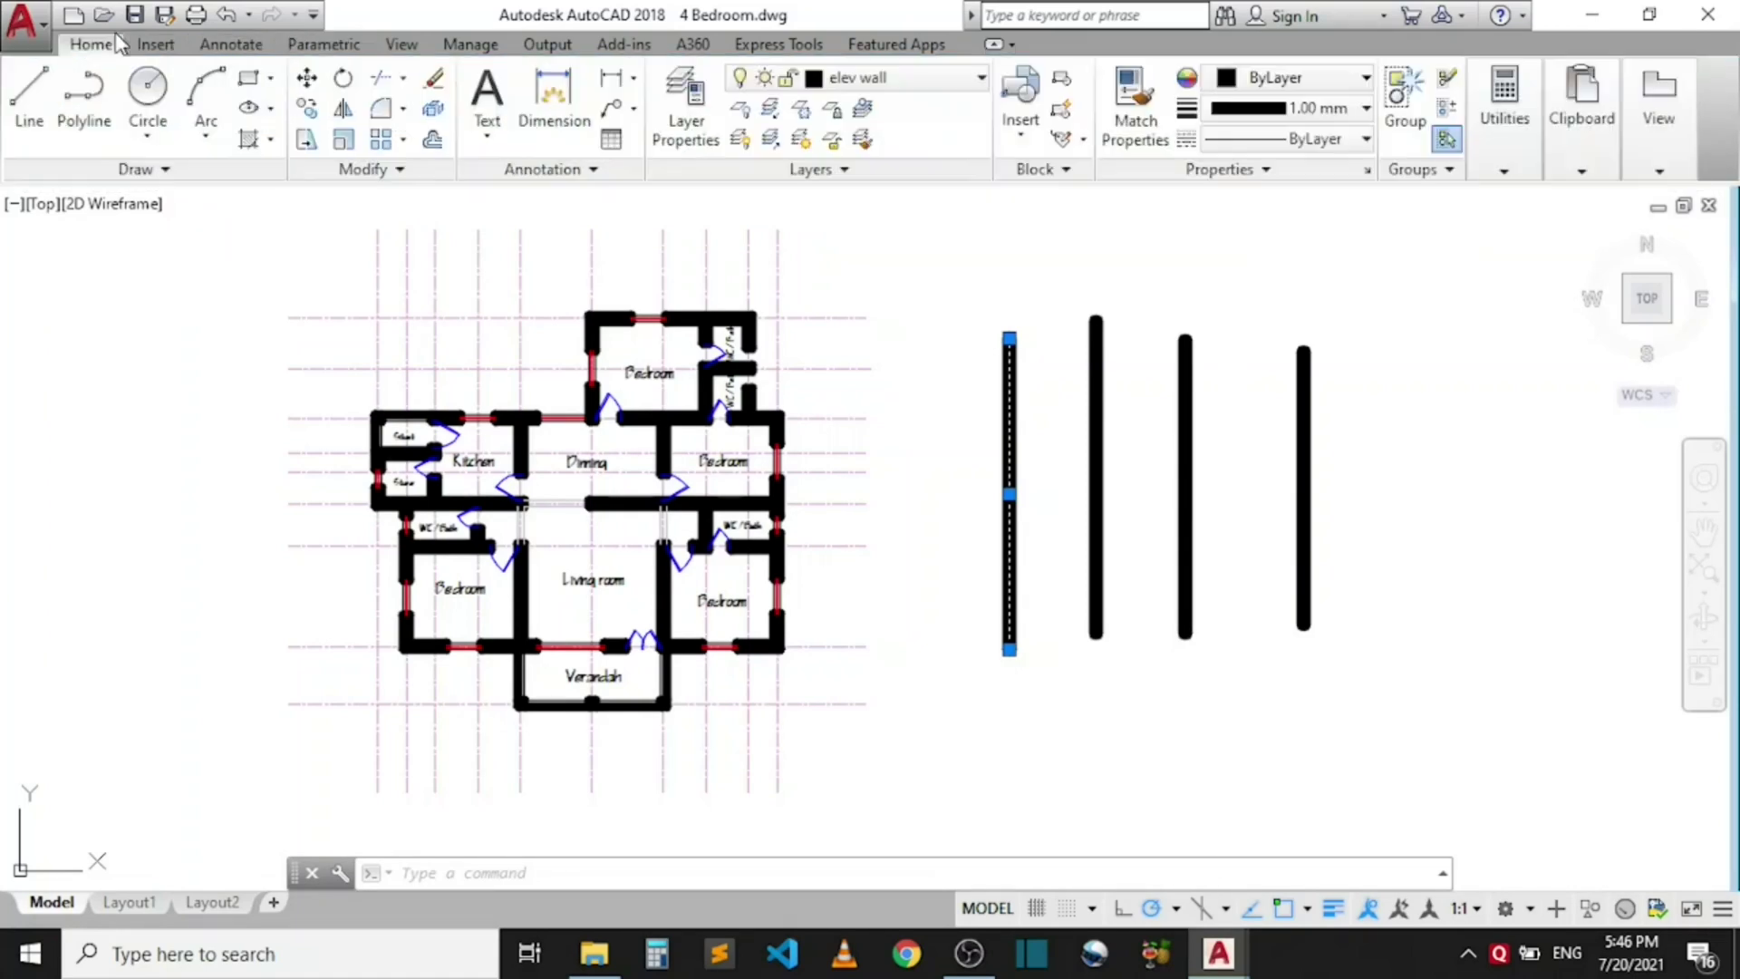
click(1316, 80)
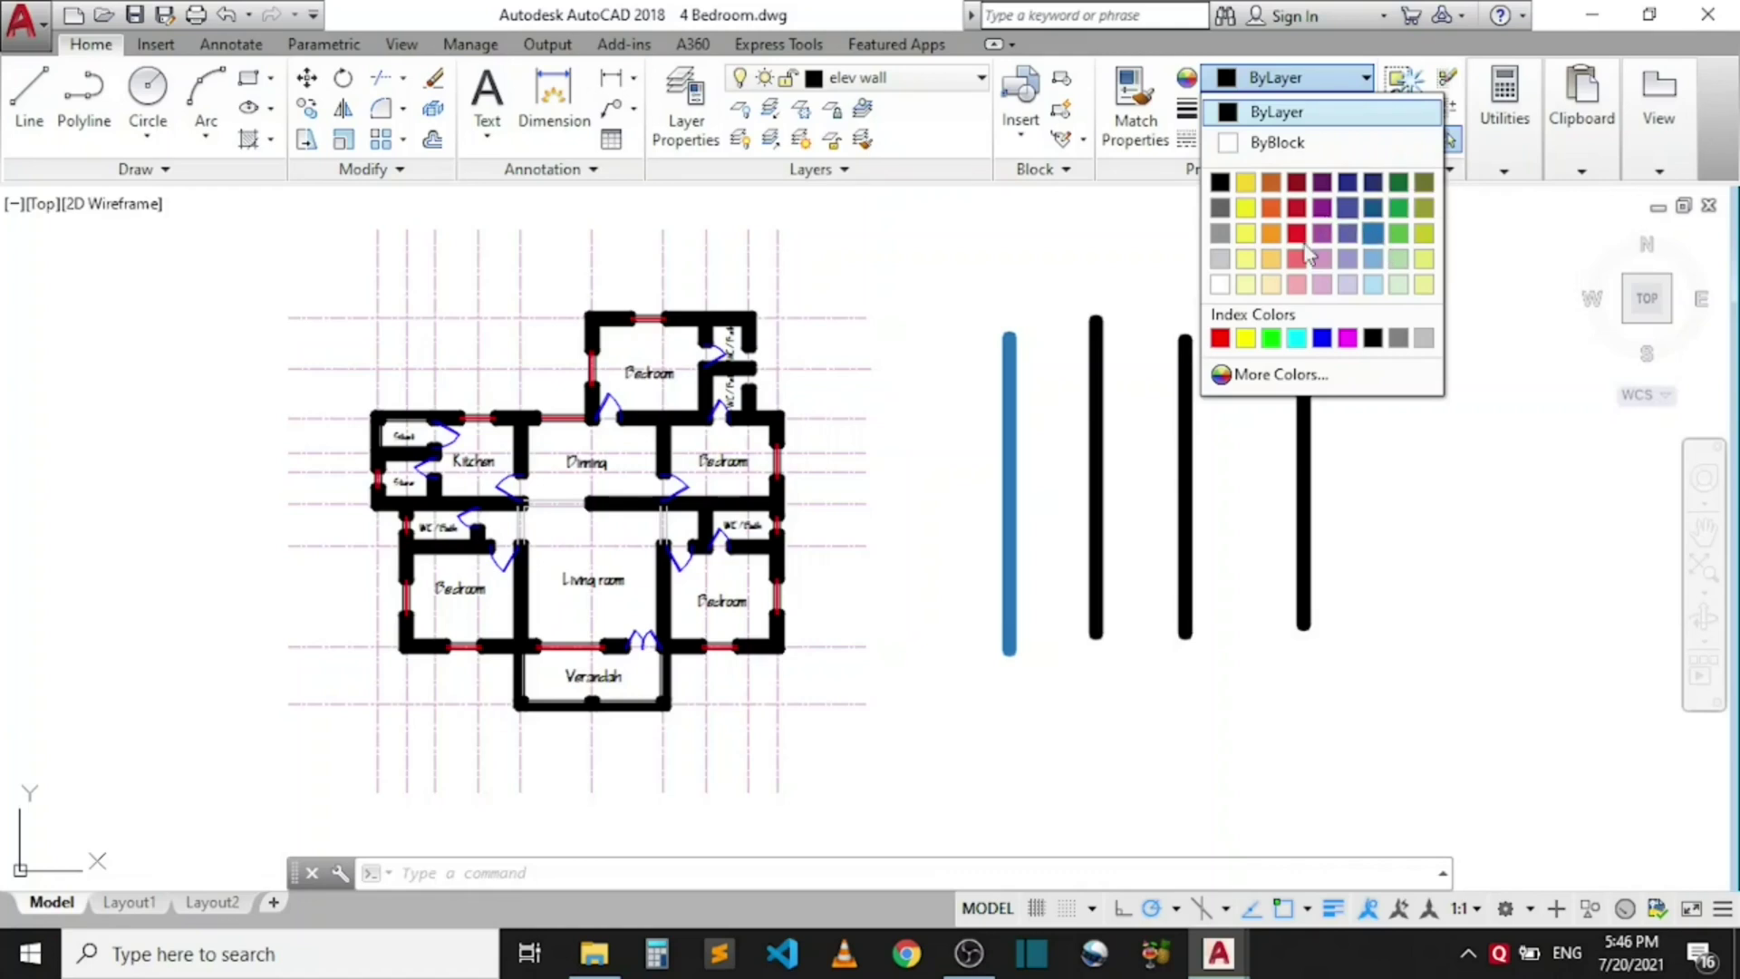
click(1220, 338)
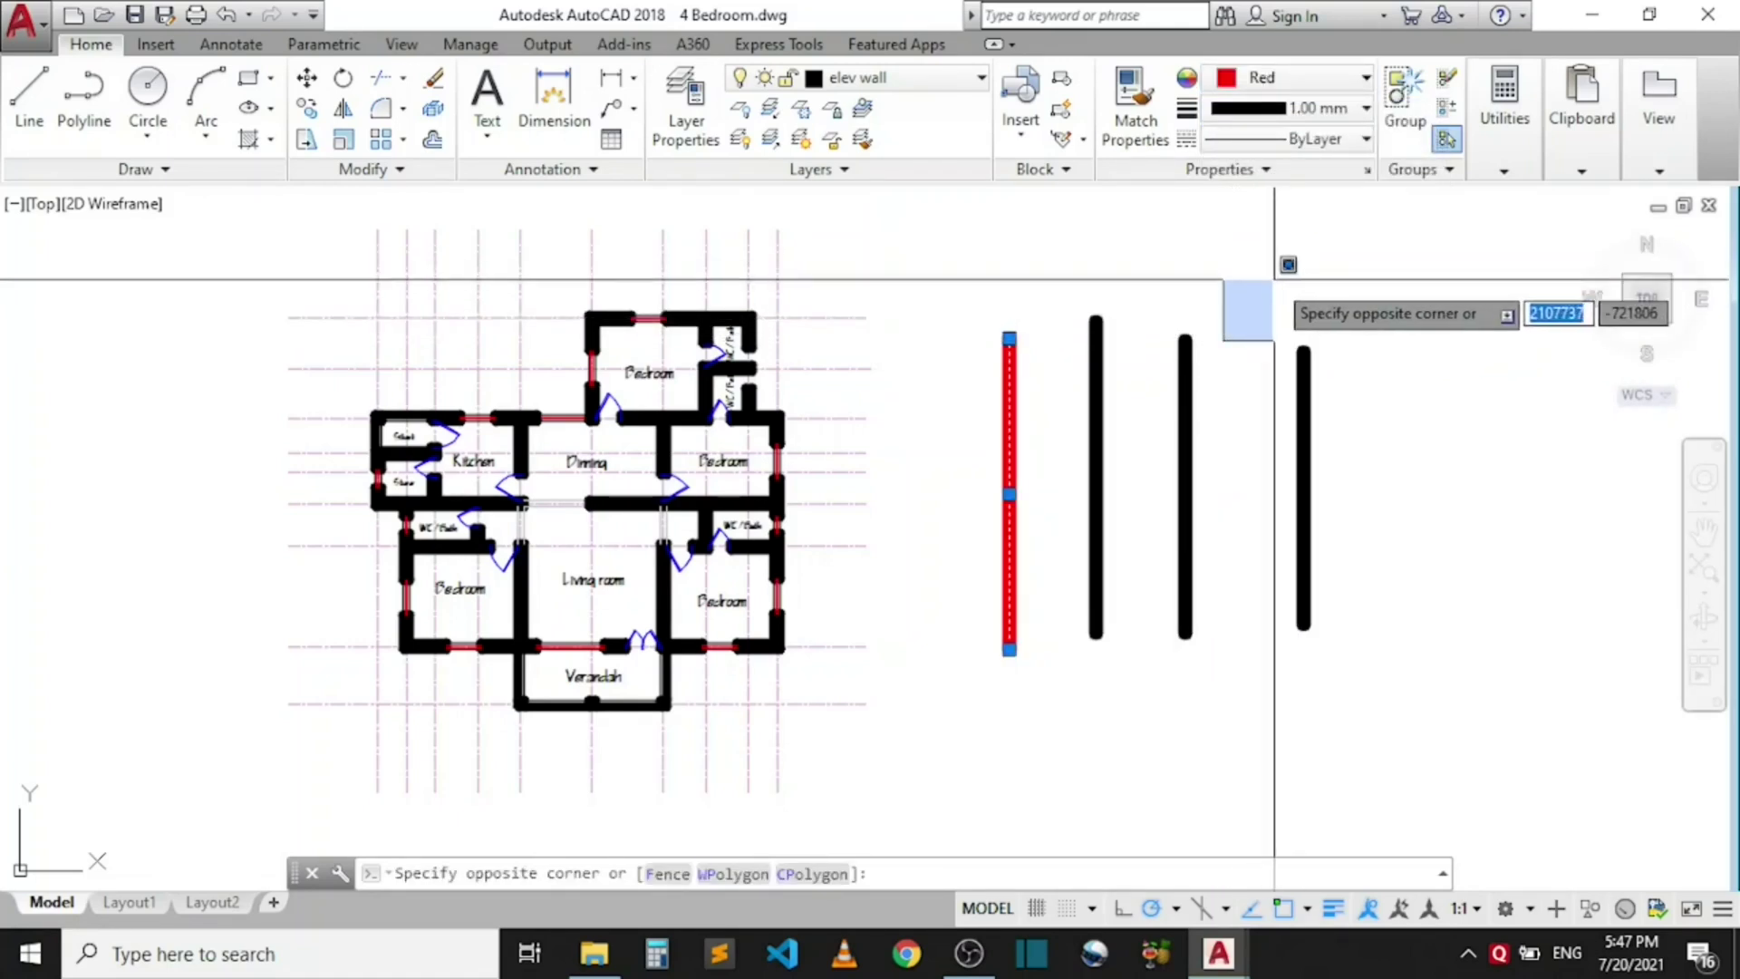
key(Escape)
Step: Start a stray line, then begin window-selecting the second vertical line
text(l)
key(Return)
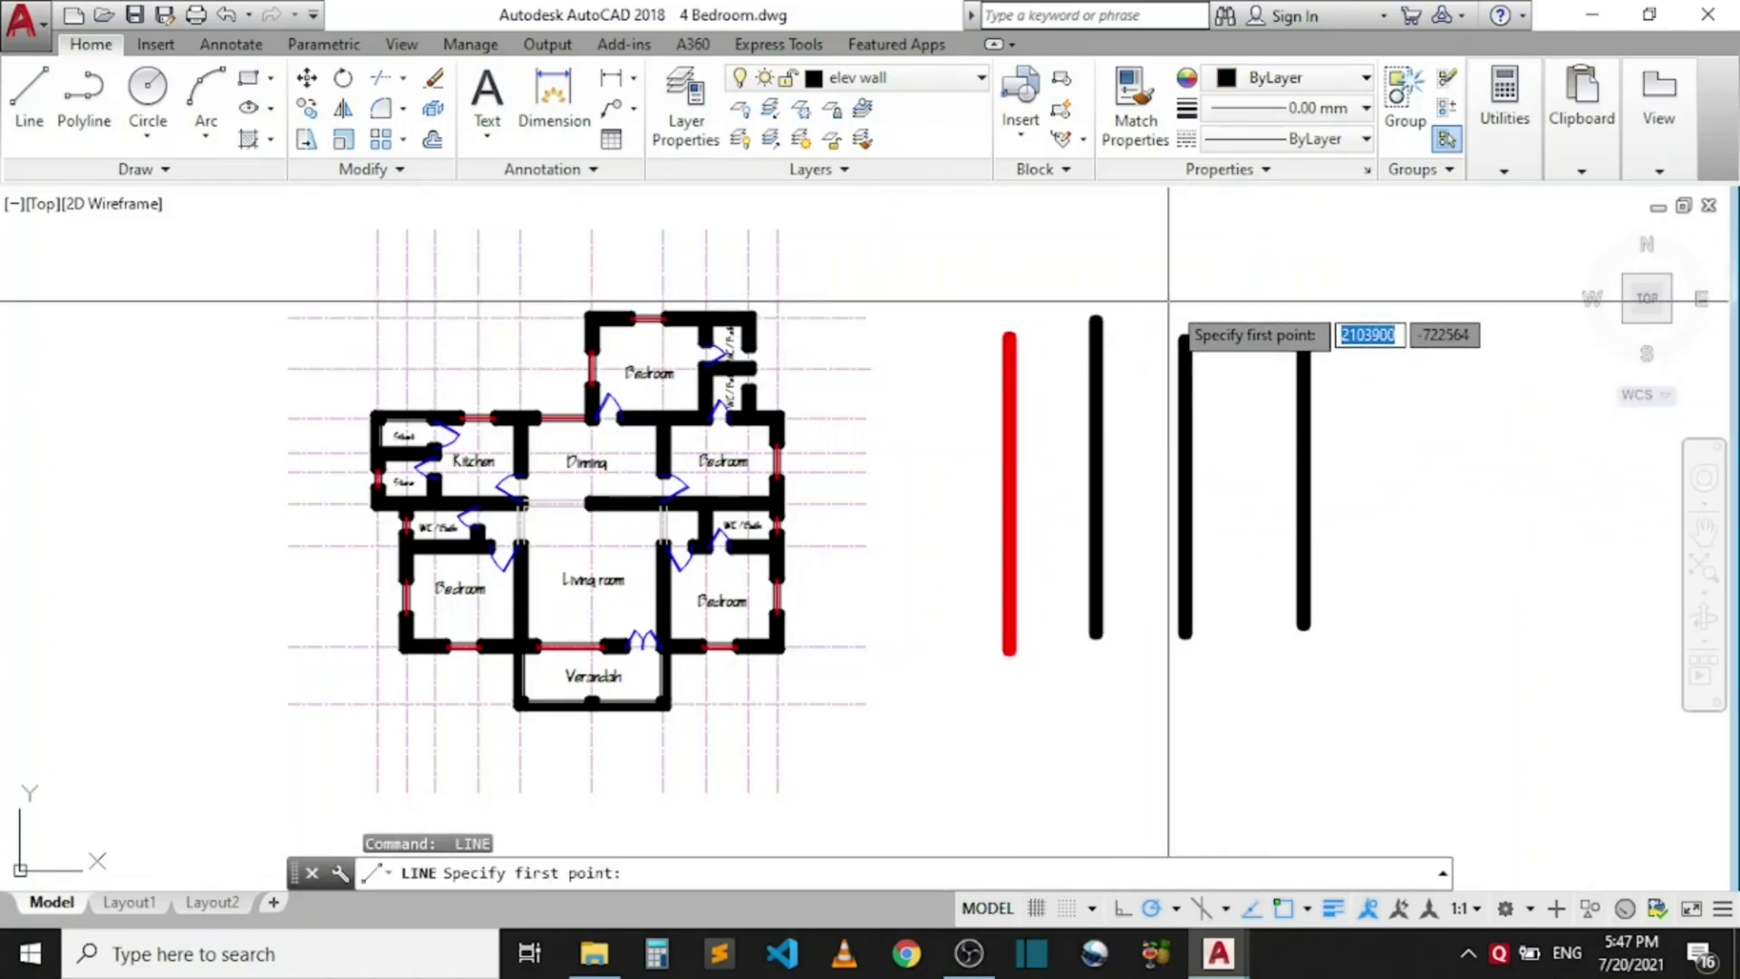
click(1214, 349)
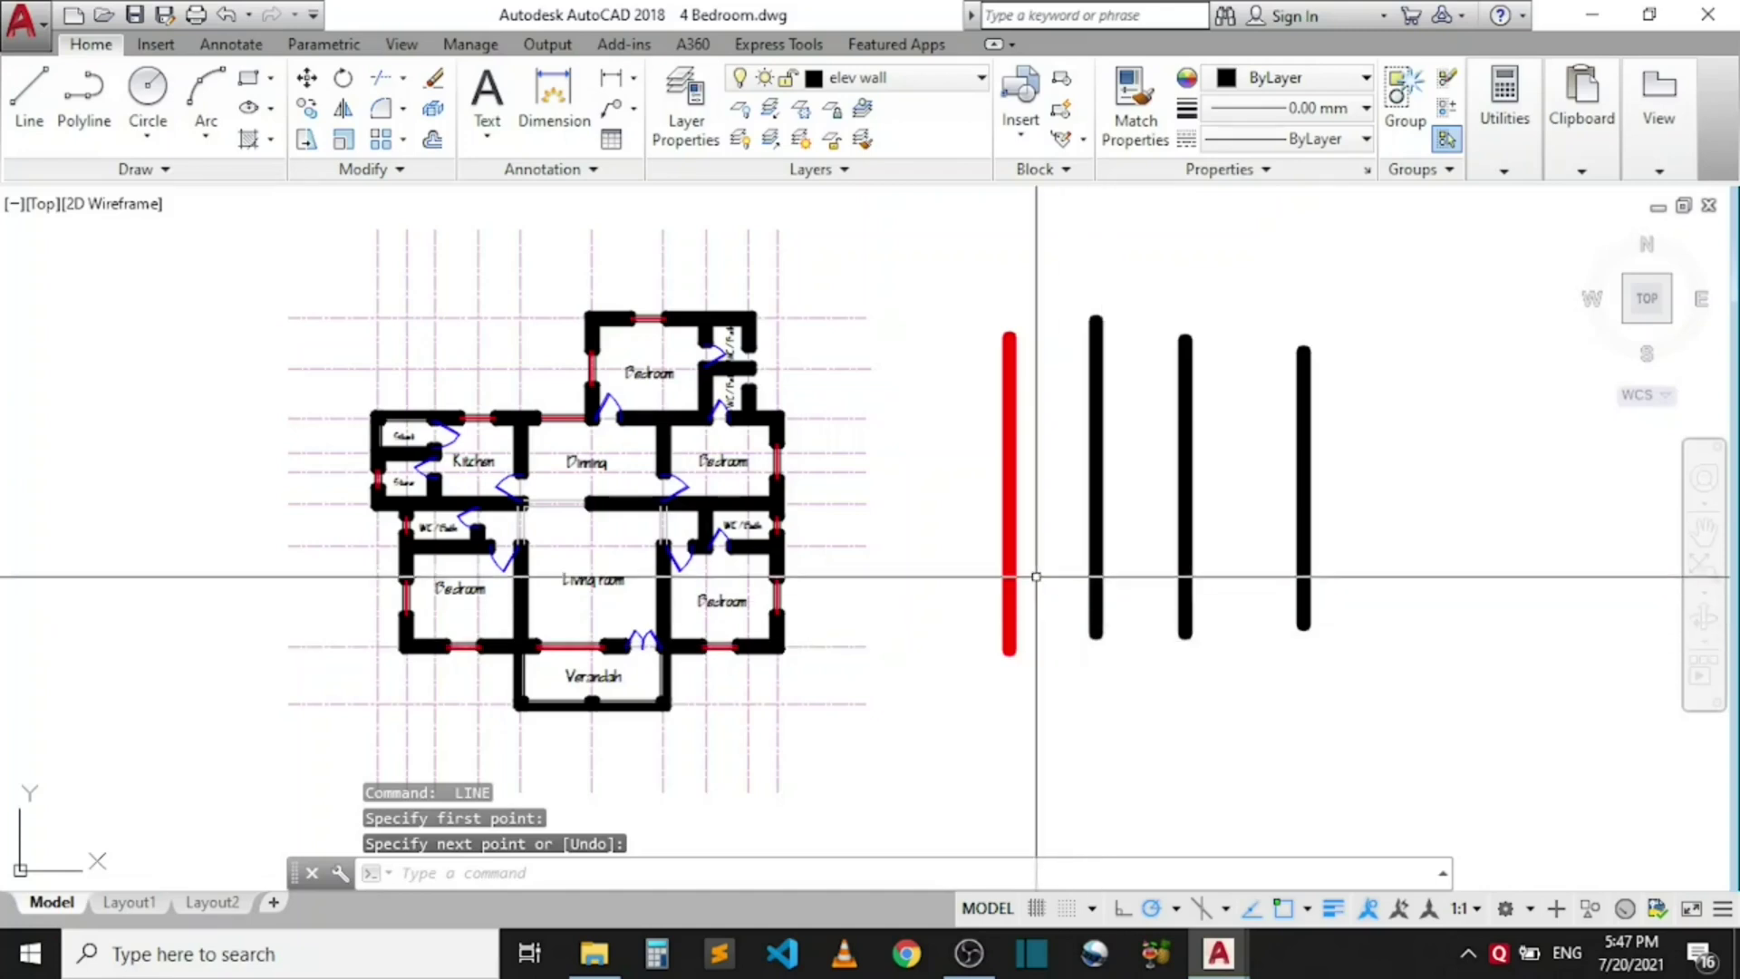
click(1110, 448)
Step: Set the second elevation line's colour to Blue
click(1087, 426)
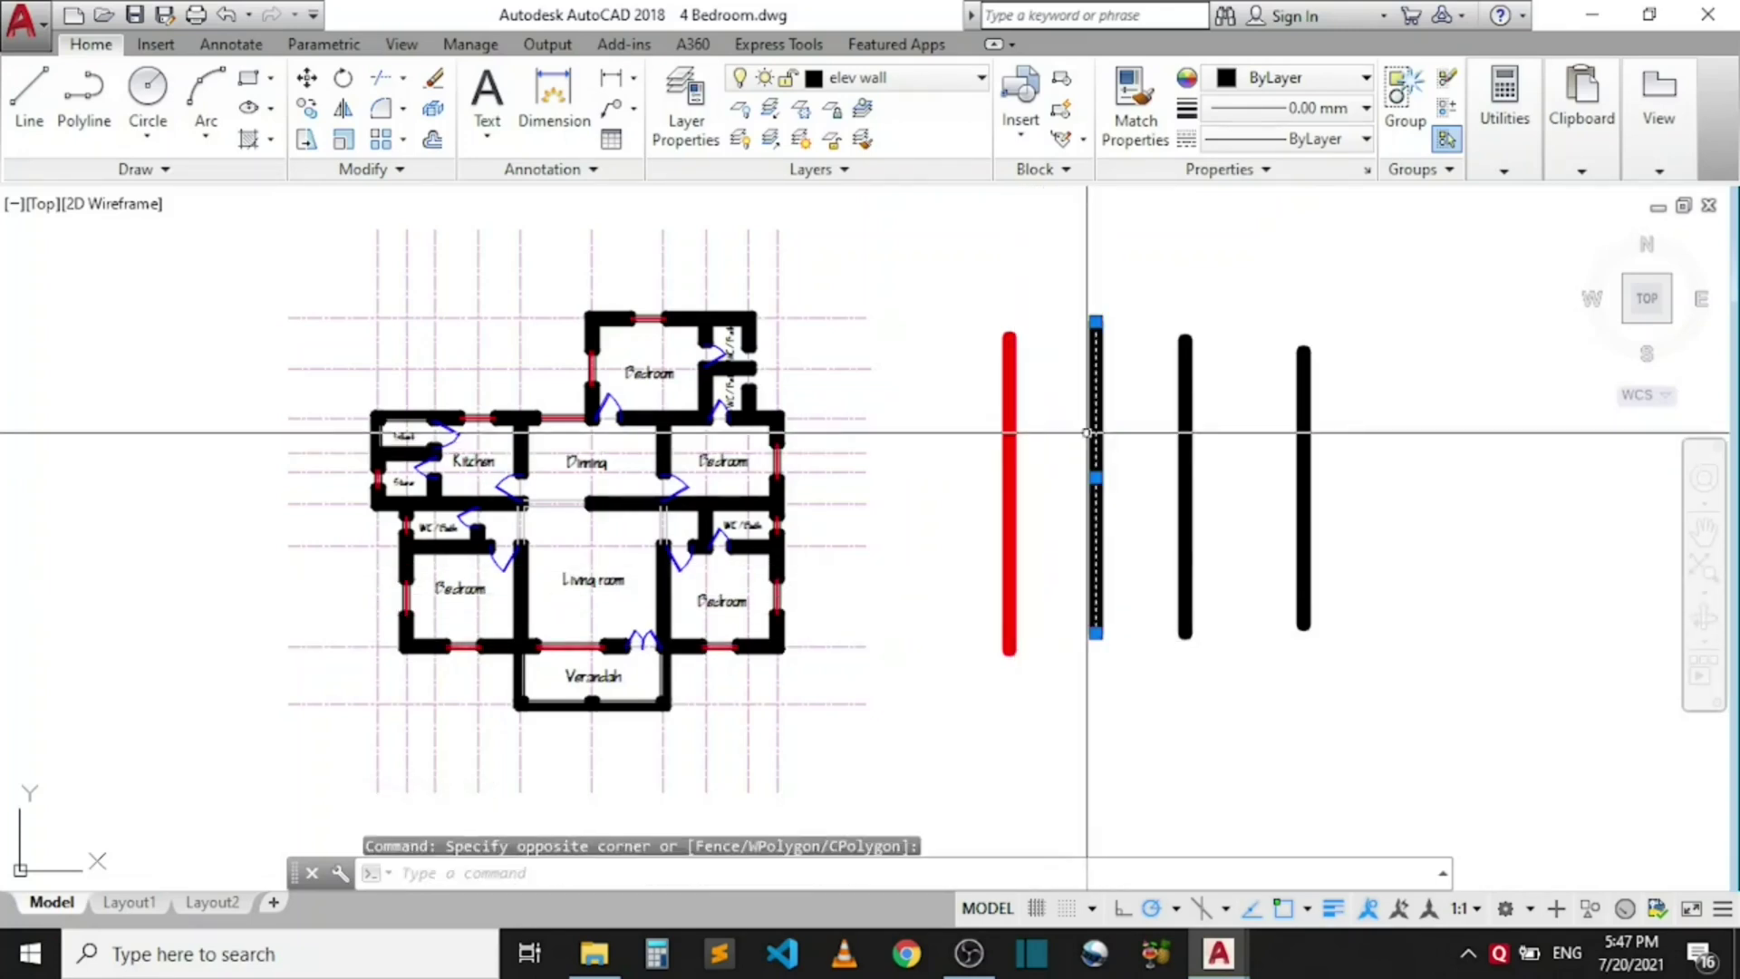
click(1260, 80)
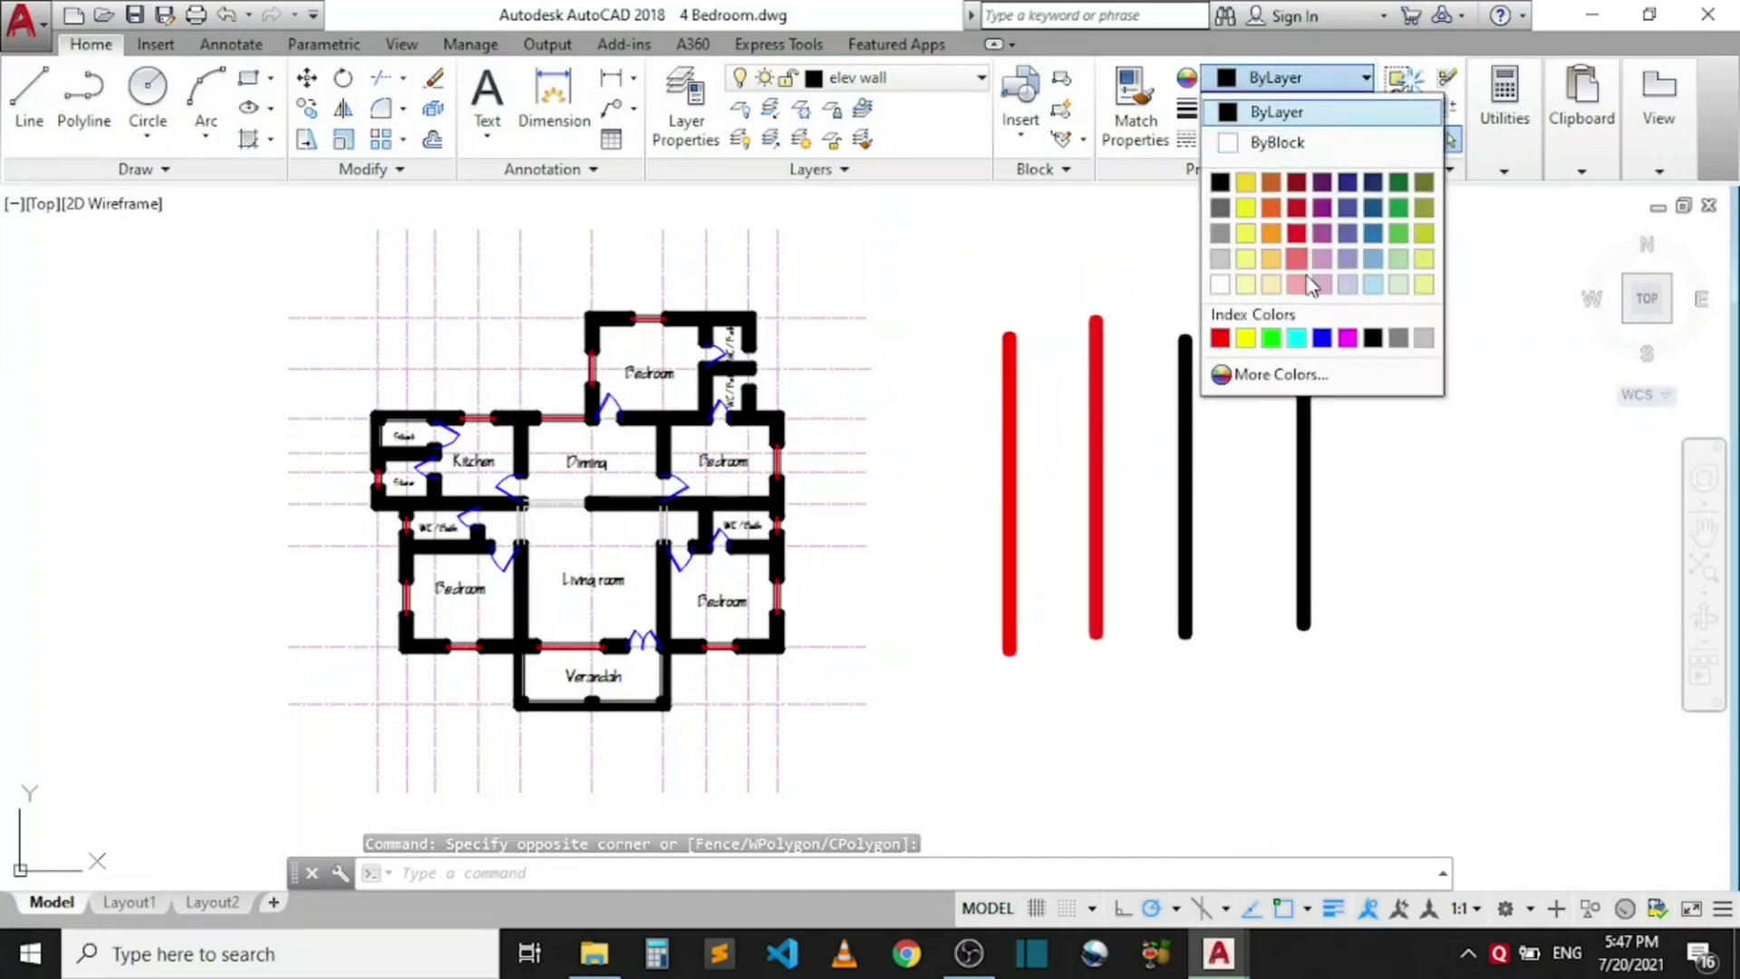
click(1322, 339)
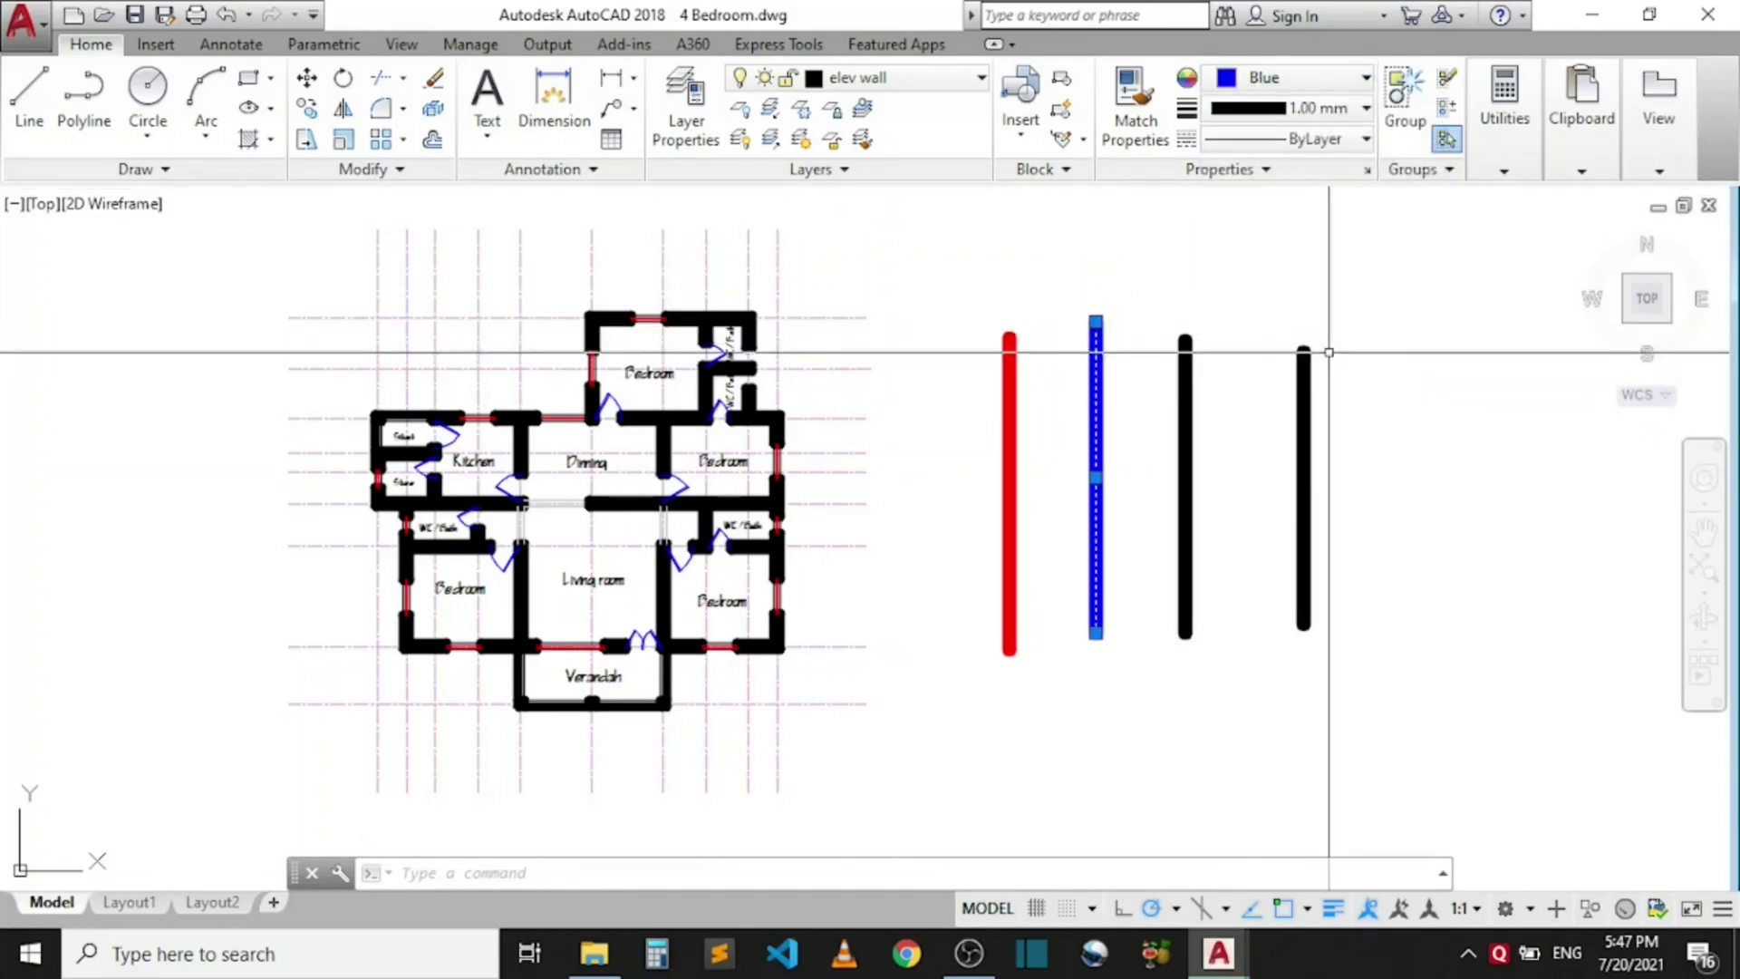
Step: Cancel a stray line and select the third elevation line for recolouring
text(l)
key(Return)
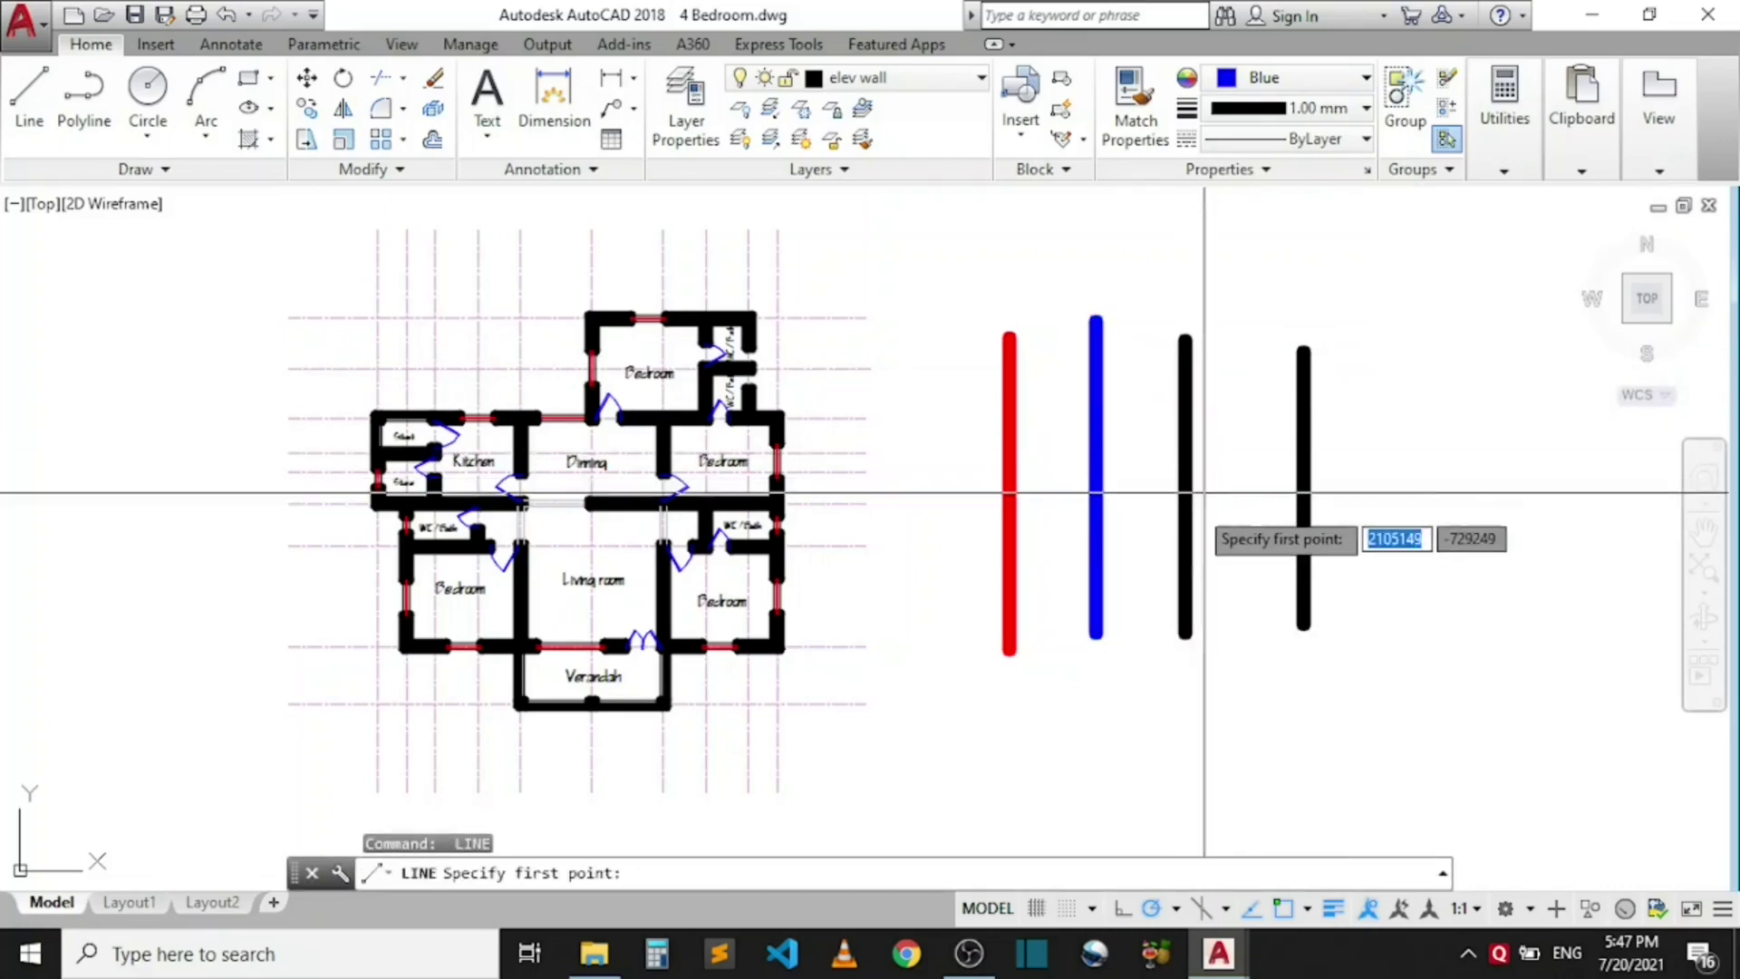
click(1185, 508)
key(Escape)
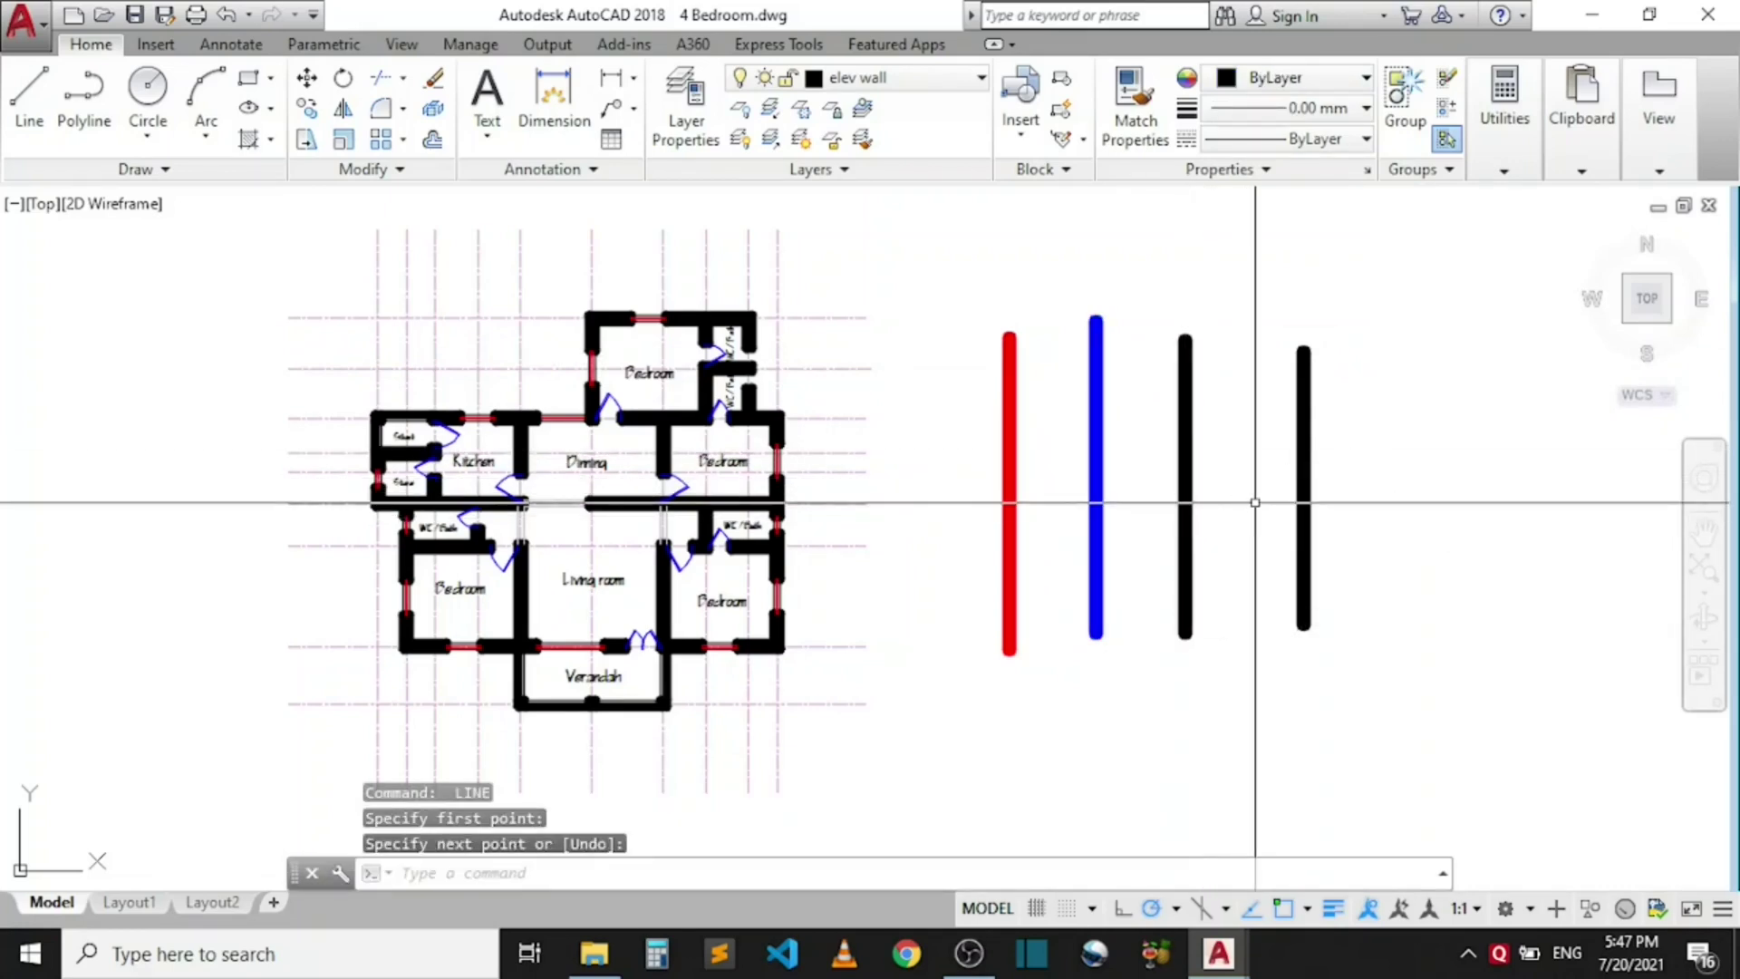
click(1255, 501)
click(1190, 404)
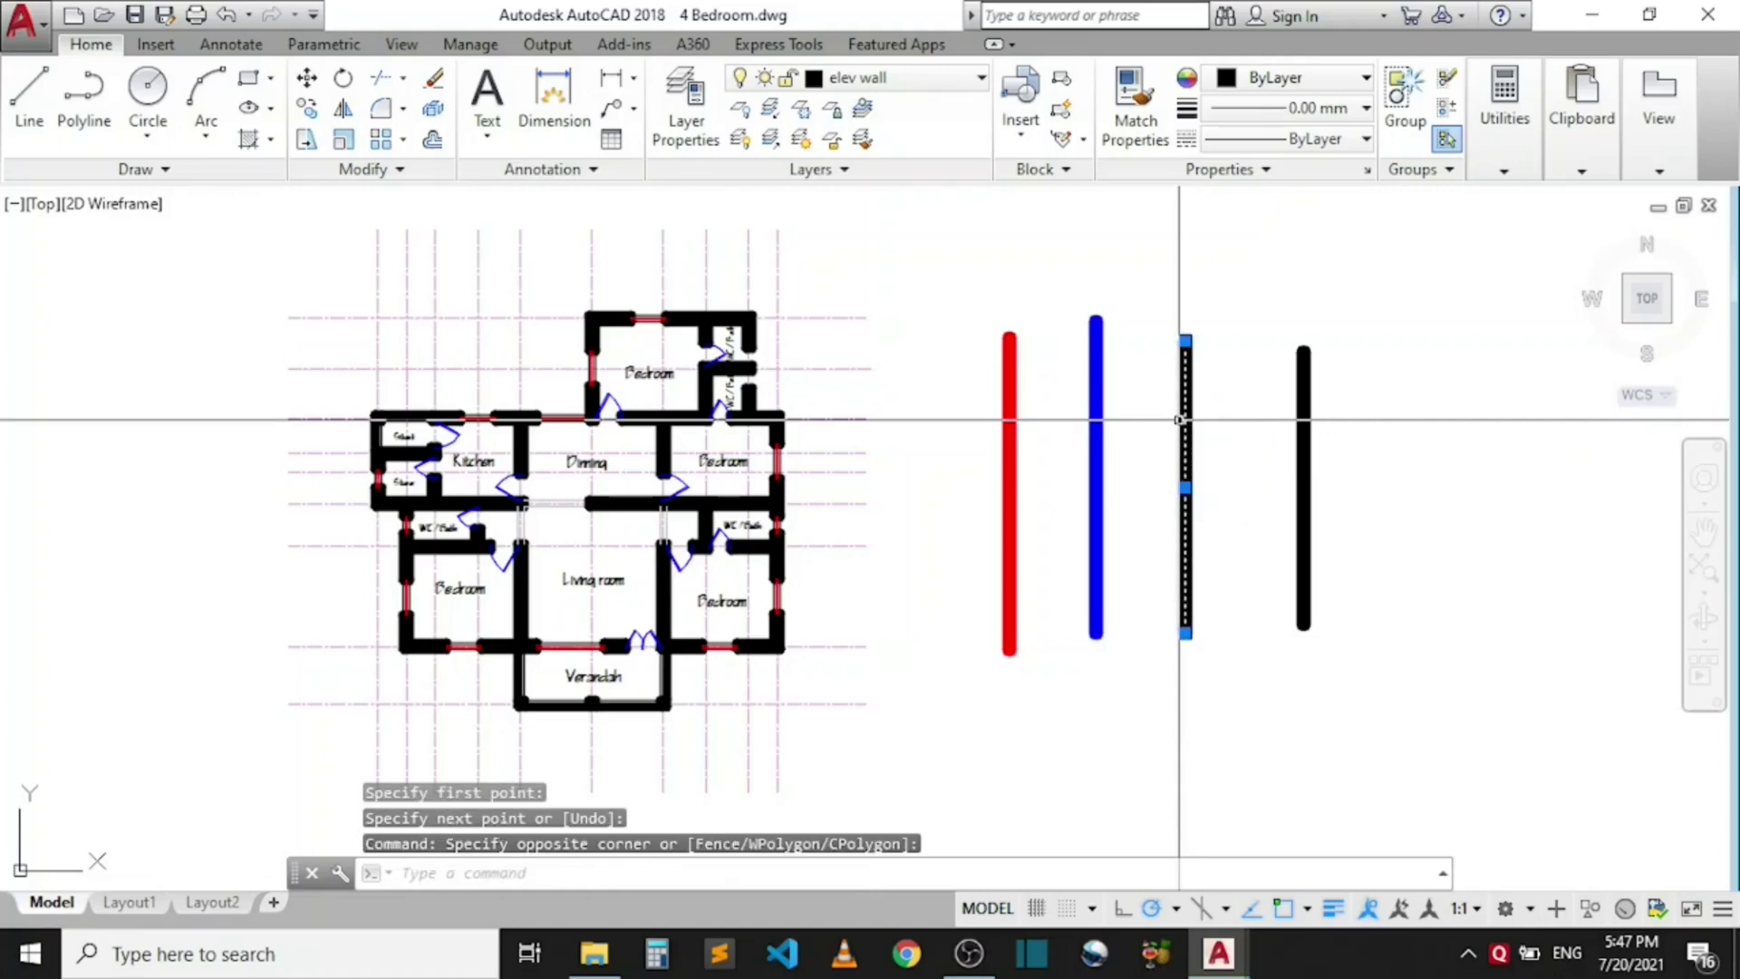
click(1256, 89)
Step: Set the third elevation line's colour to olive (153,155,55)
click(1313, 233)
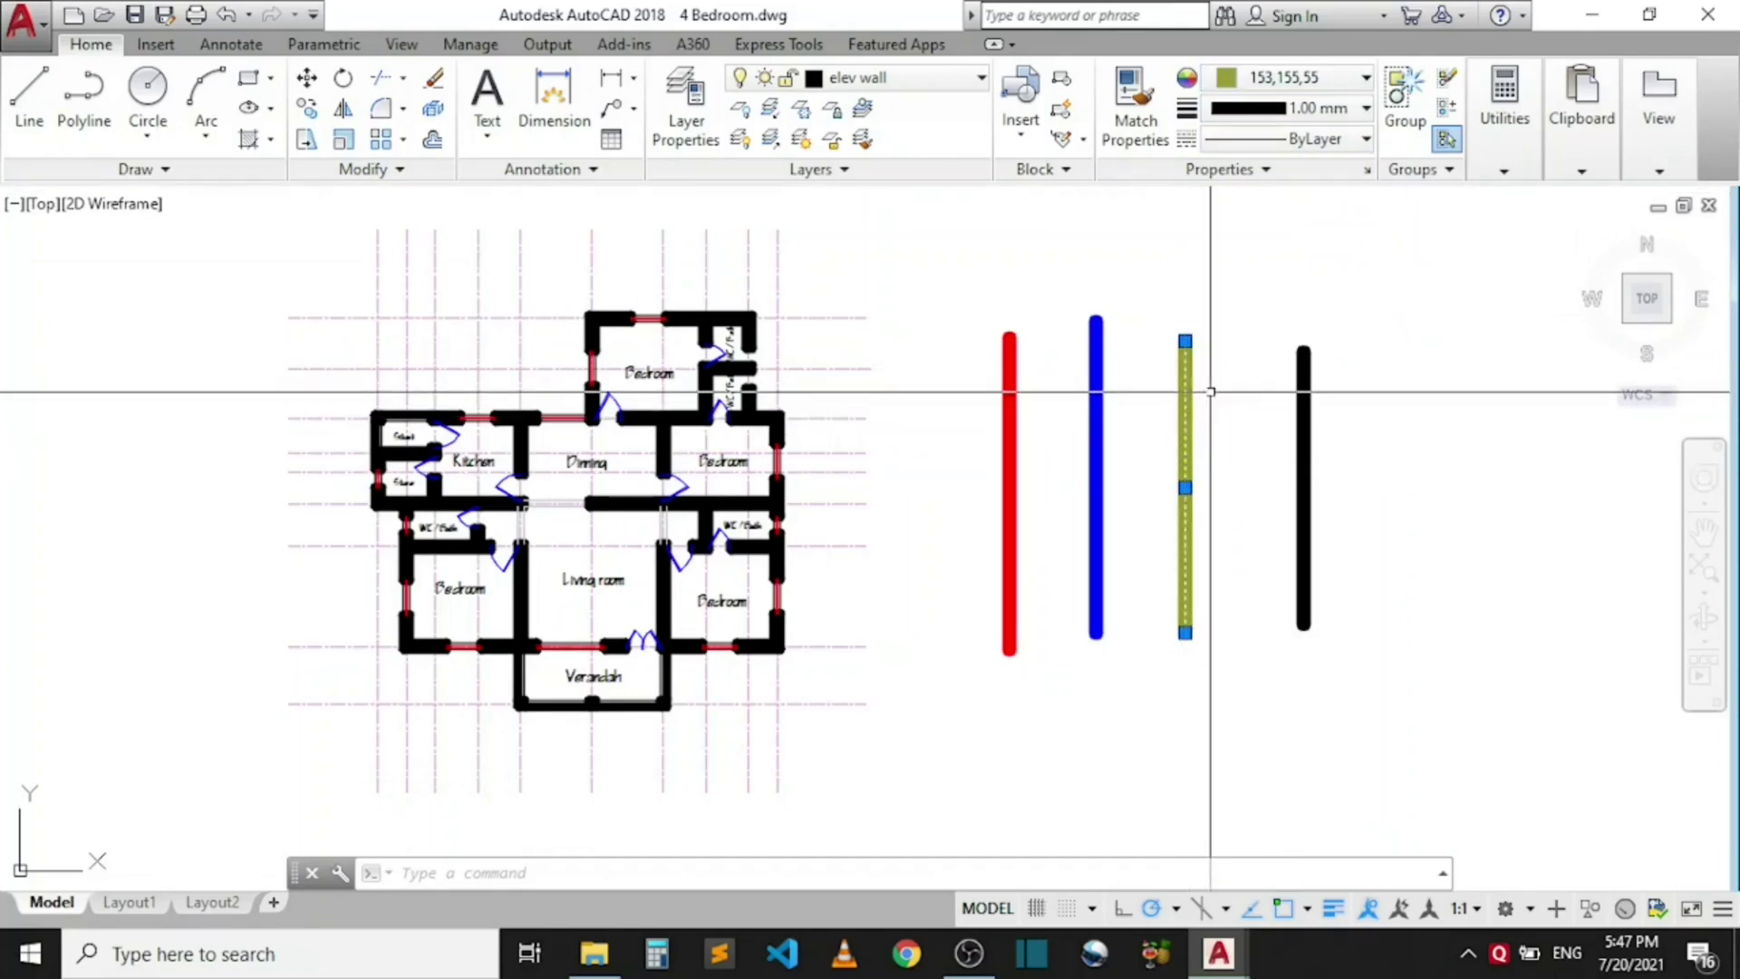
click(1224, 372)
key(Escape)
Step: Select the fourth elevation line and set its colour to Green
click(1338, 549)
click(1279, 481)
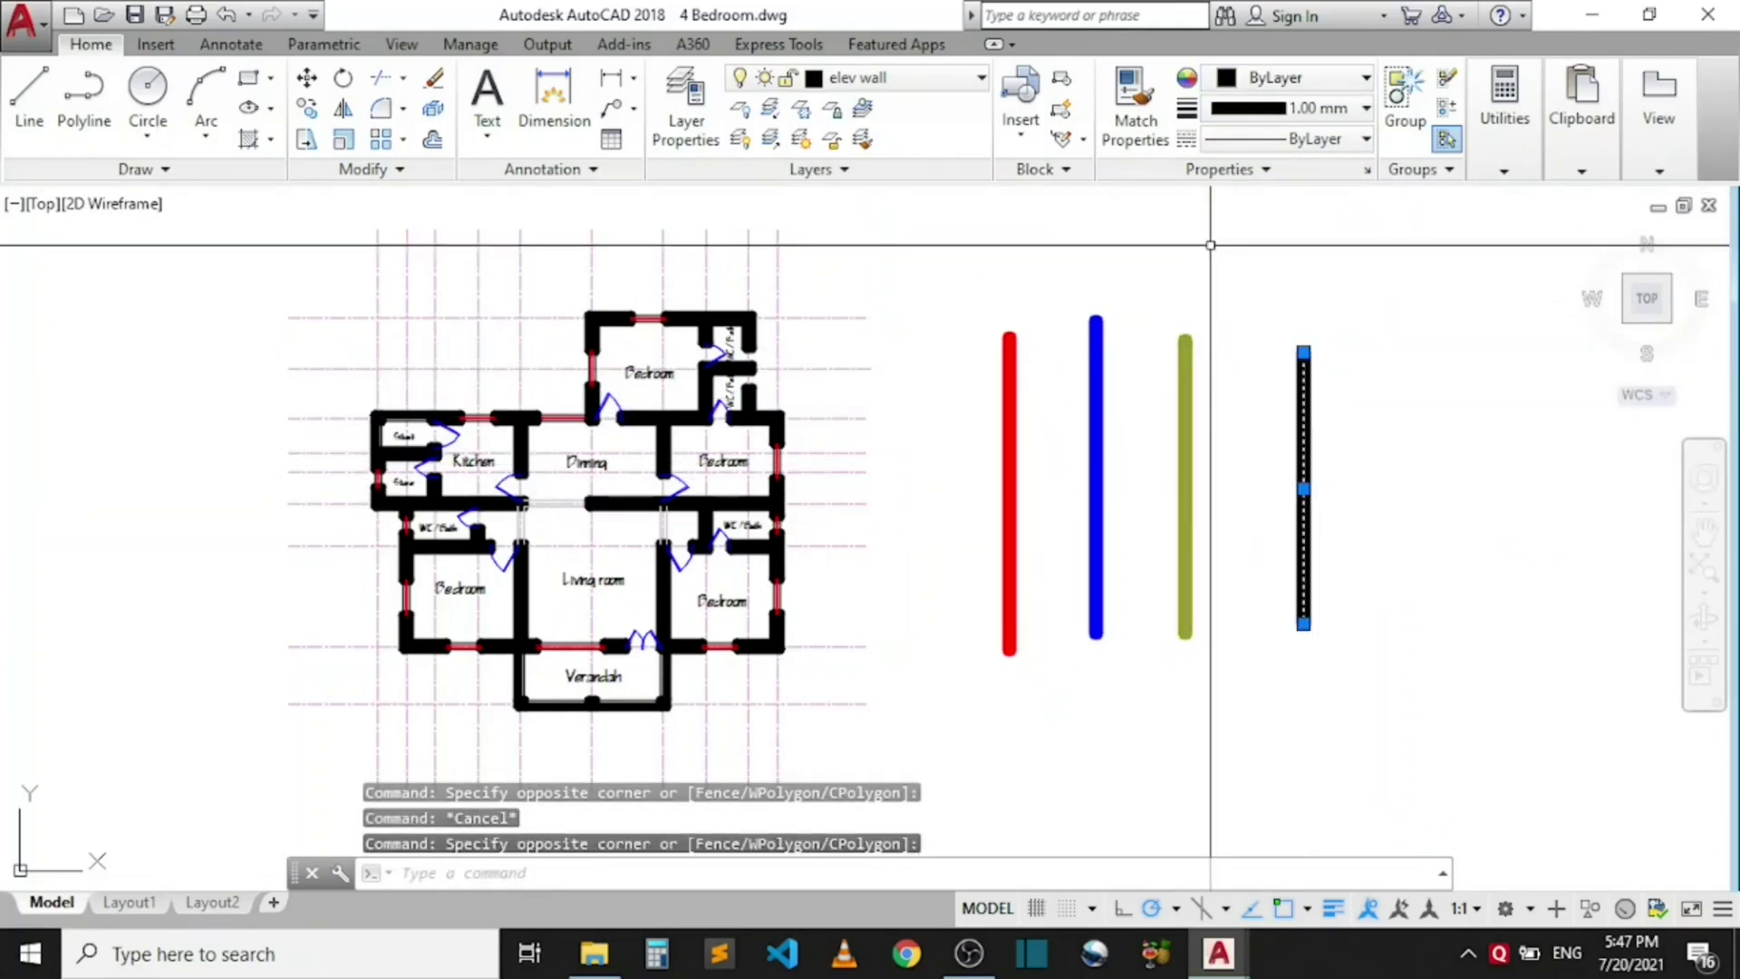
click(1237, 84)
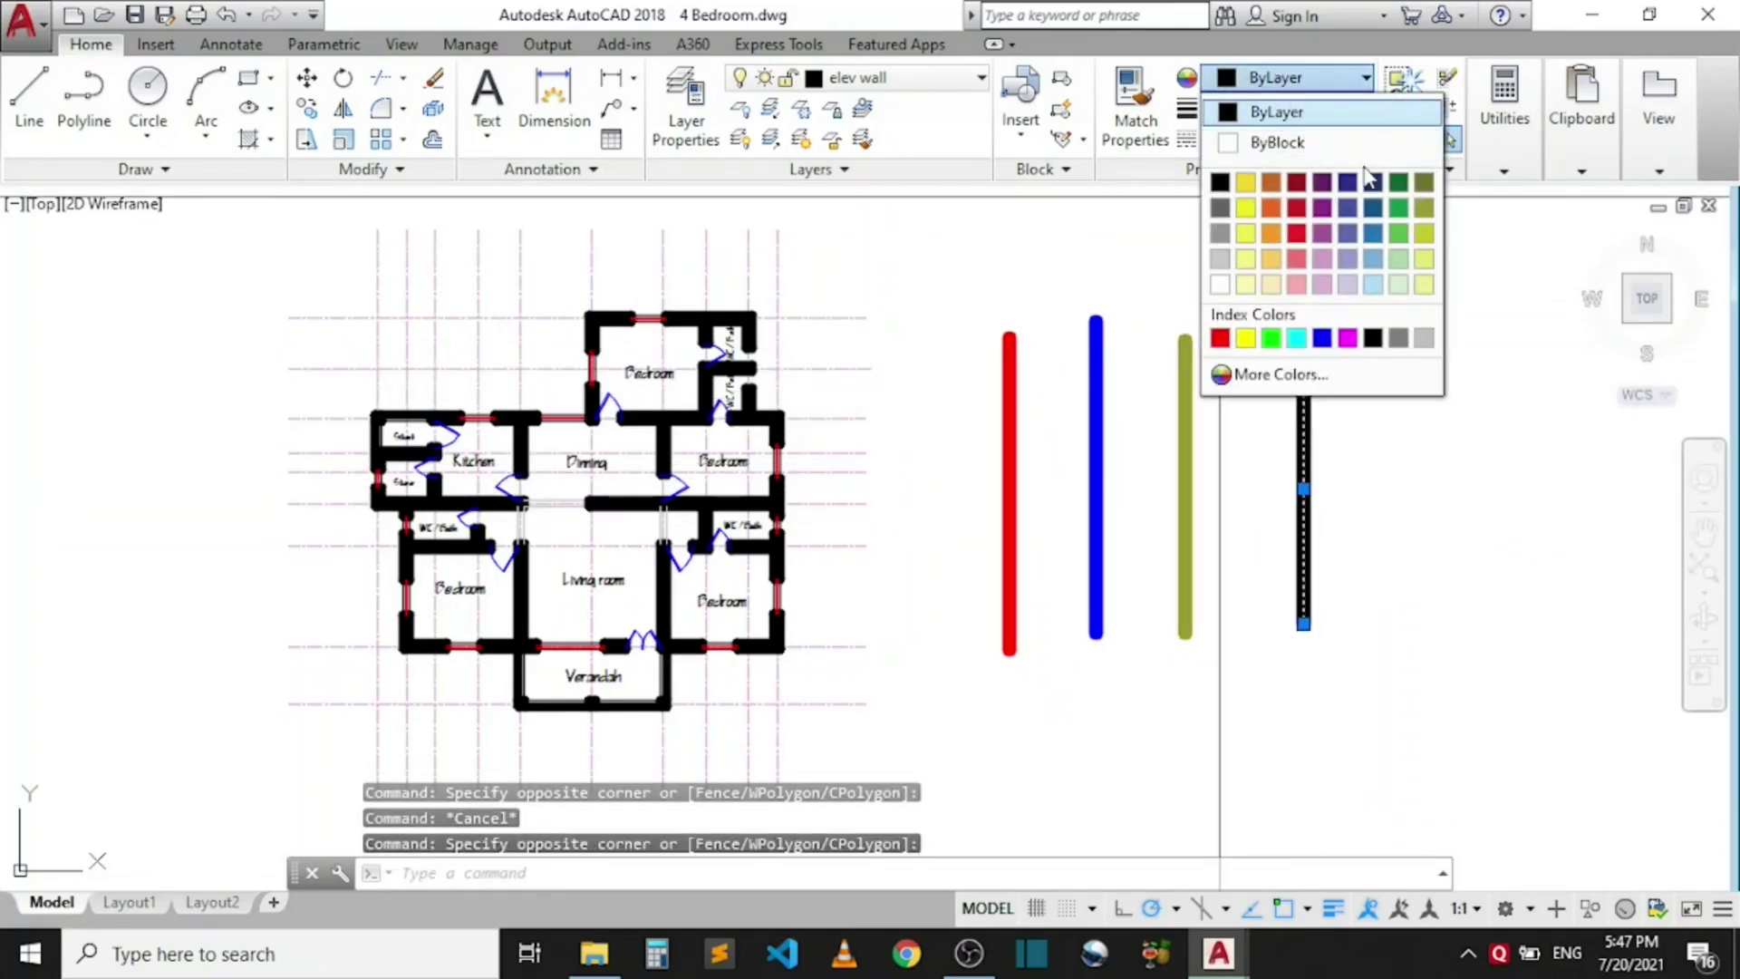
click(1273, 339)
key(Escape)
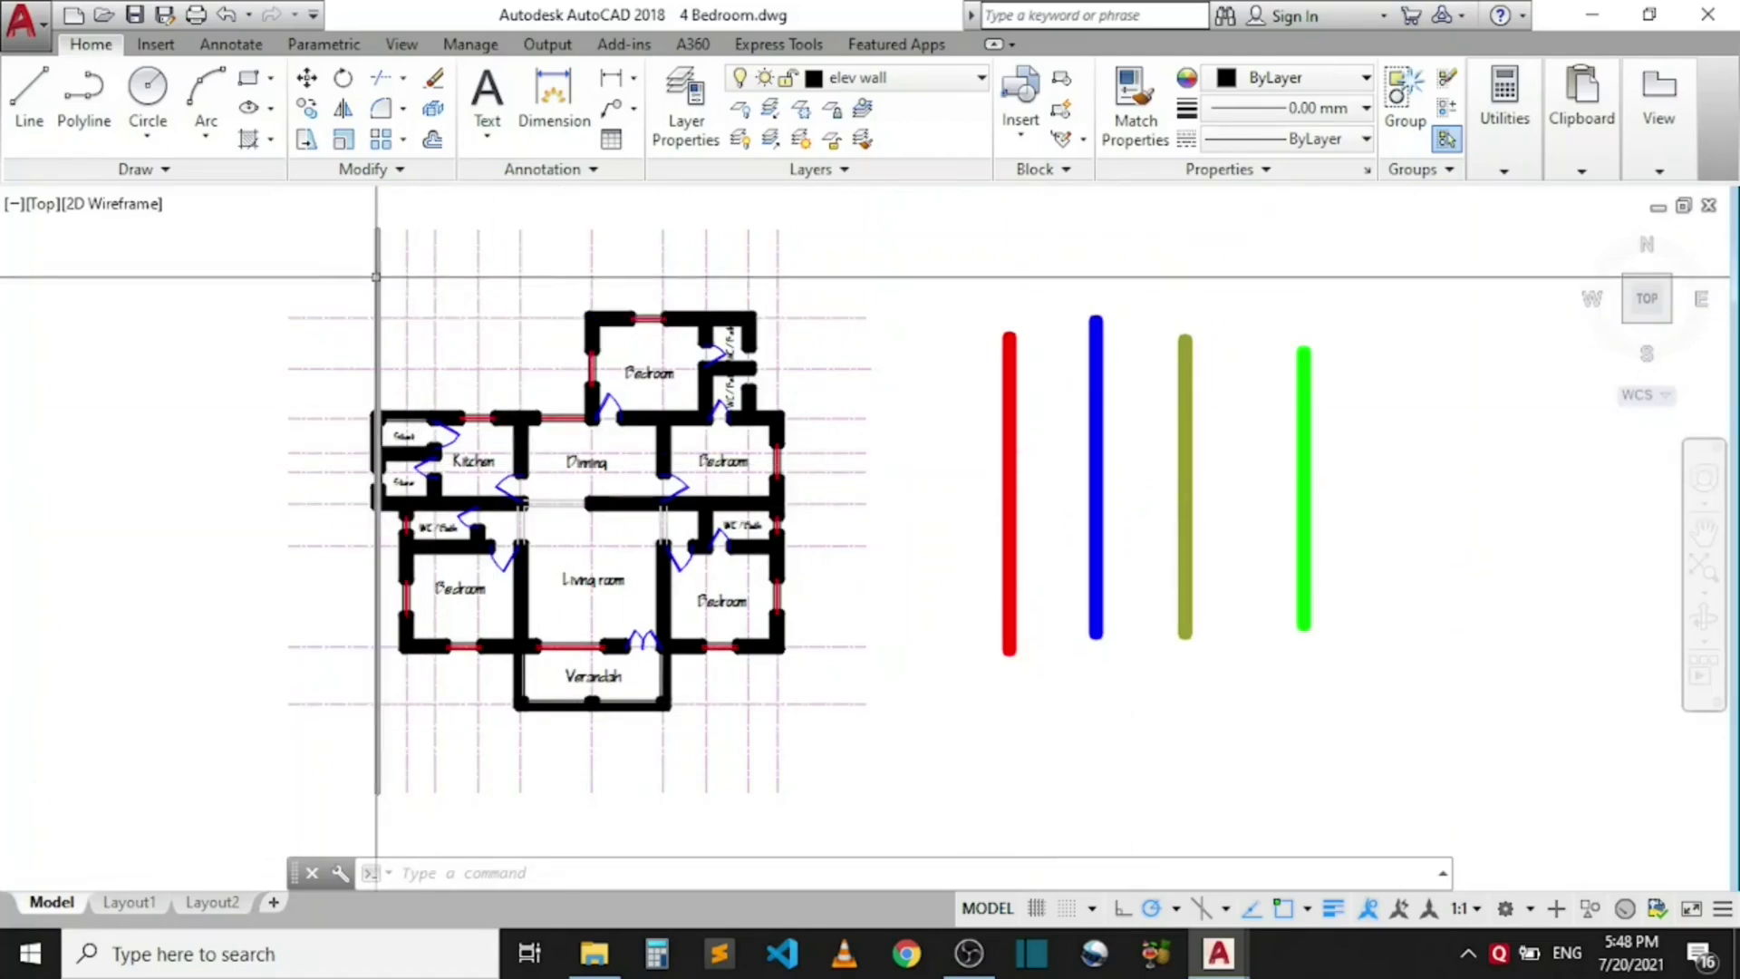
scroll(378, 275, up, 4)
Step: Crossing-select the ten vertical grid lines and set their colour to Green
scroll(737, 446, down, 4)
scroll(912, 466, up, 4)
scroll(797, 452, down, 2)
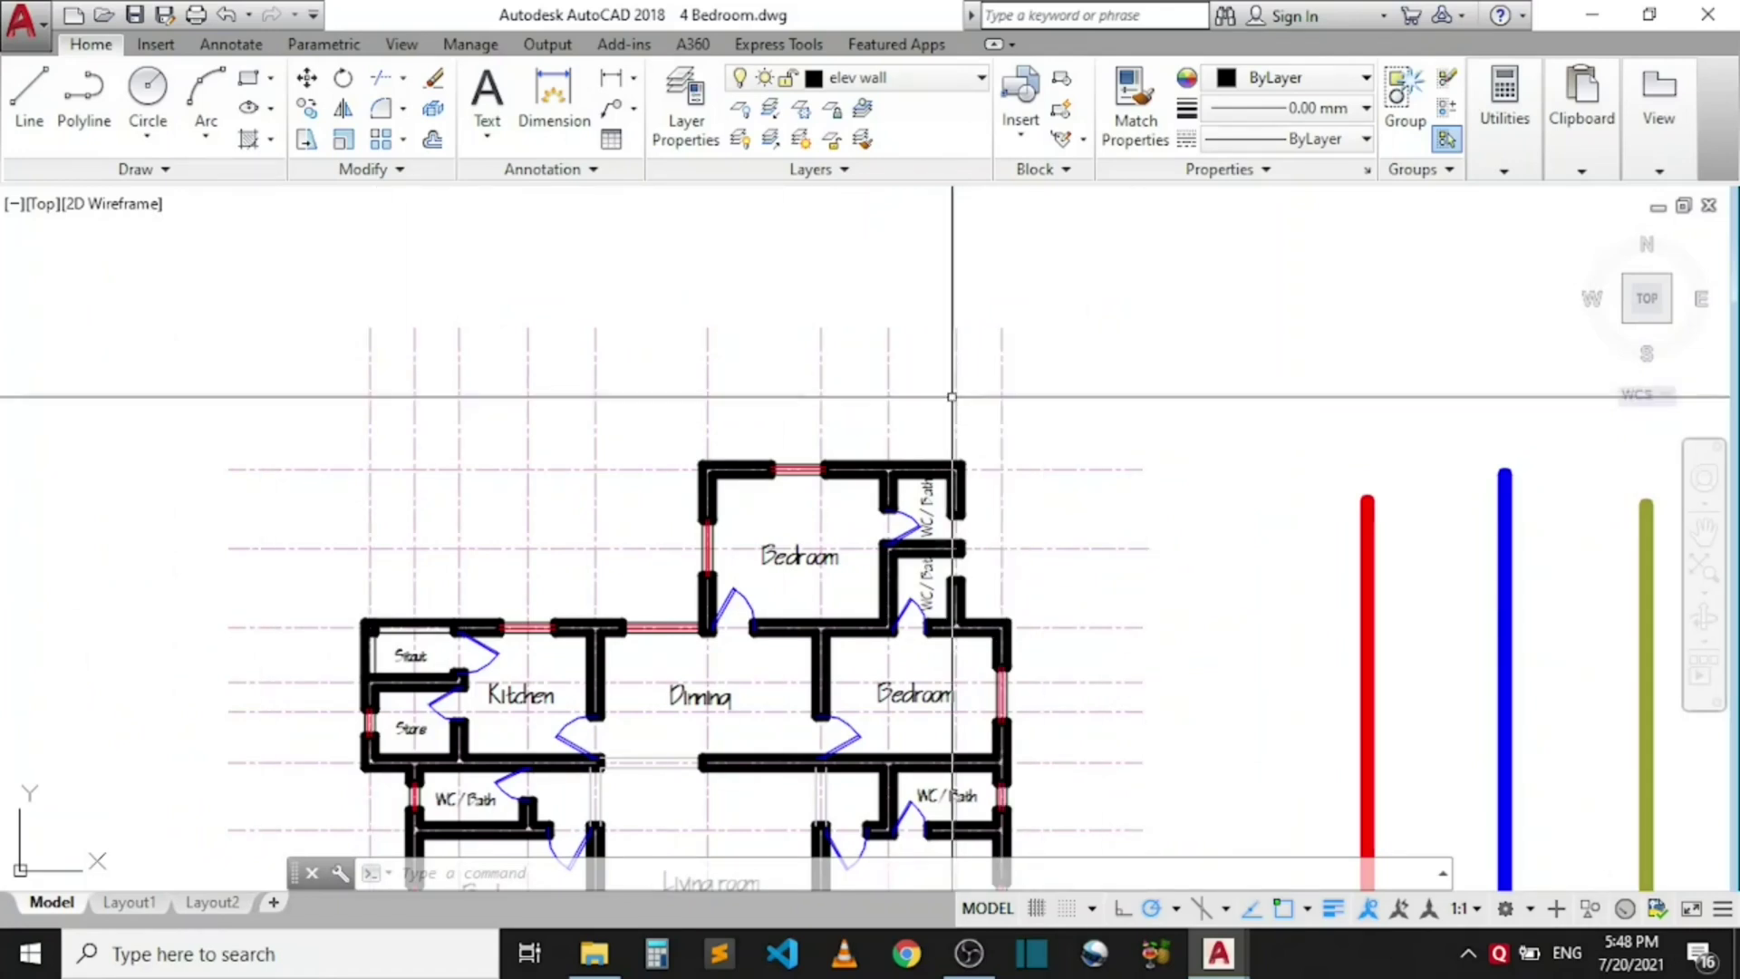
click(1086, 426)
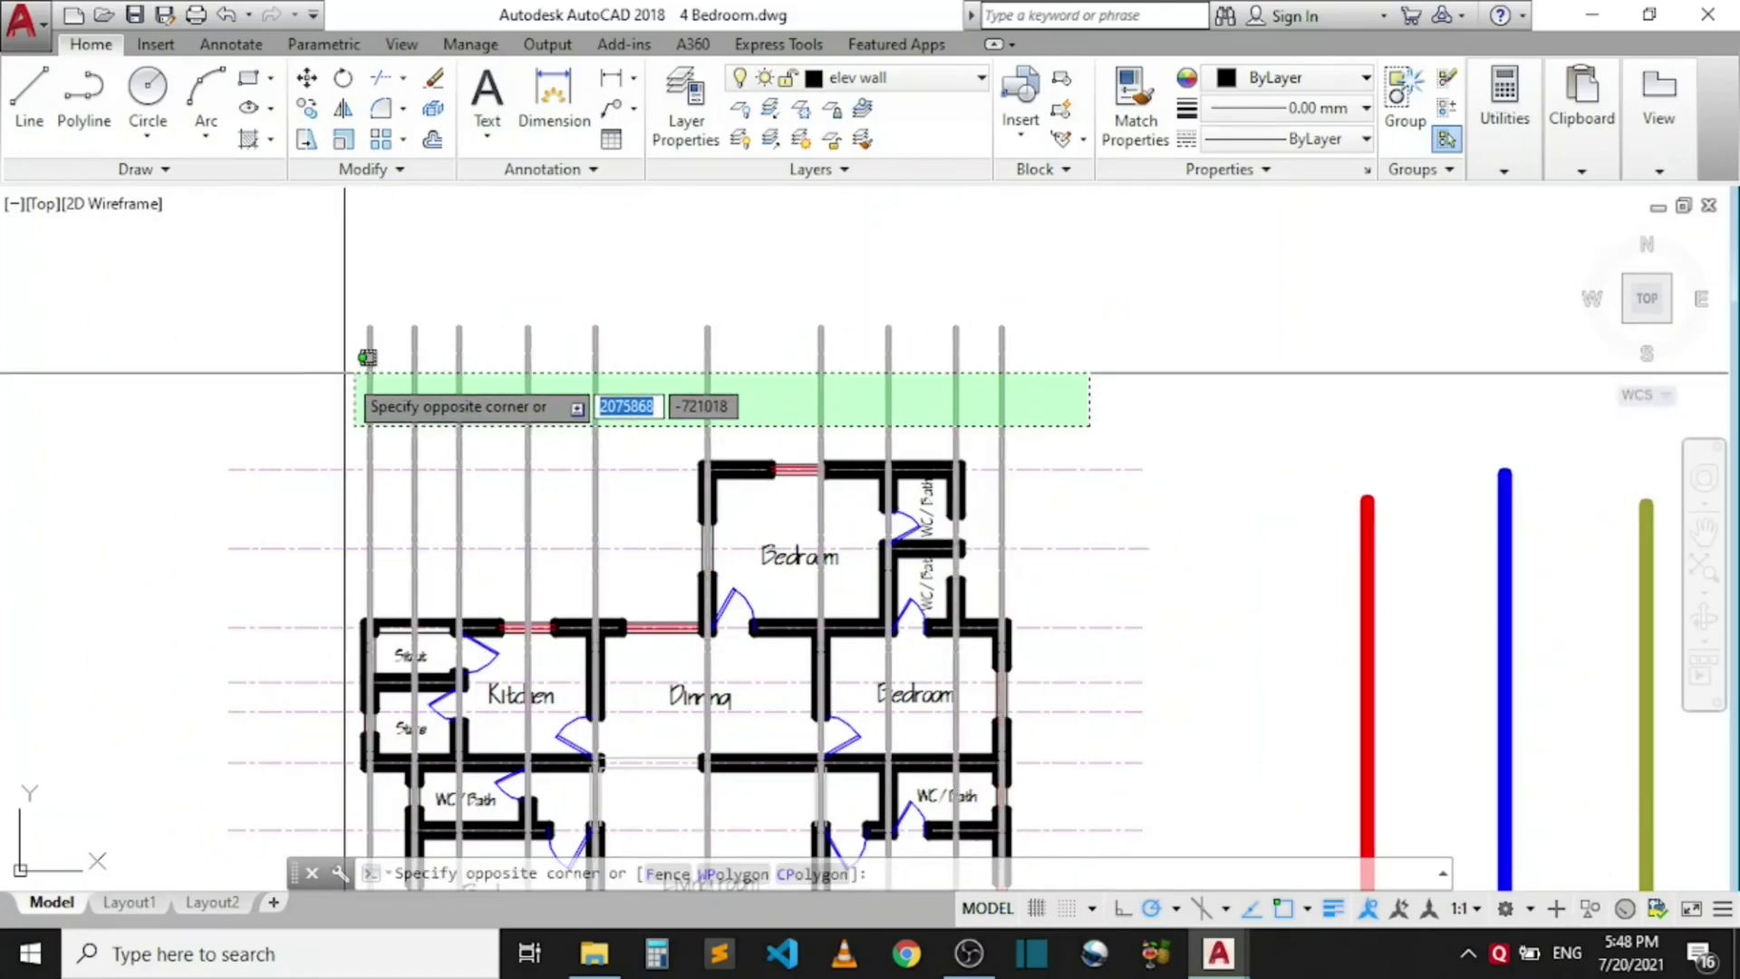
click(272, 363)
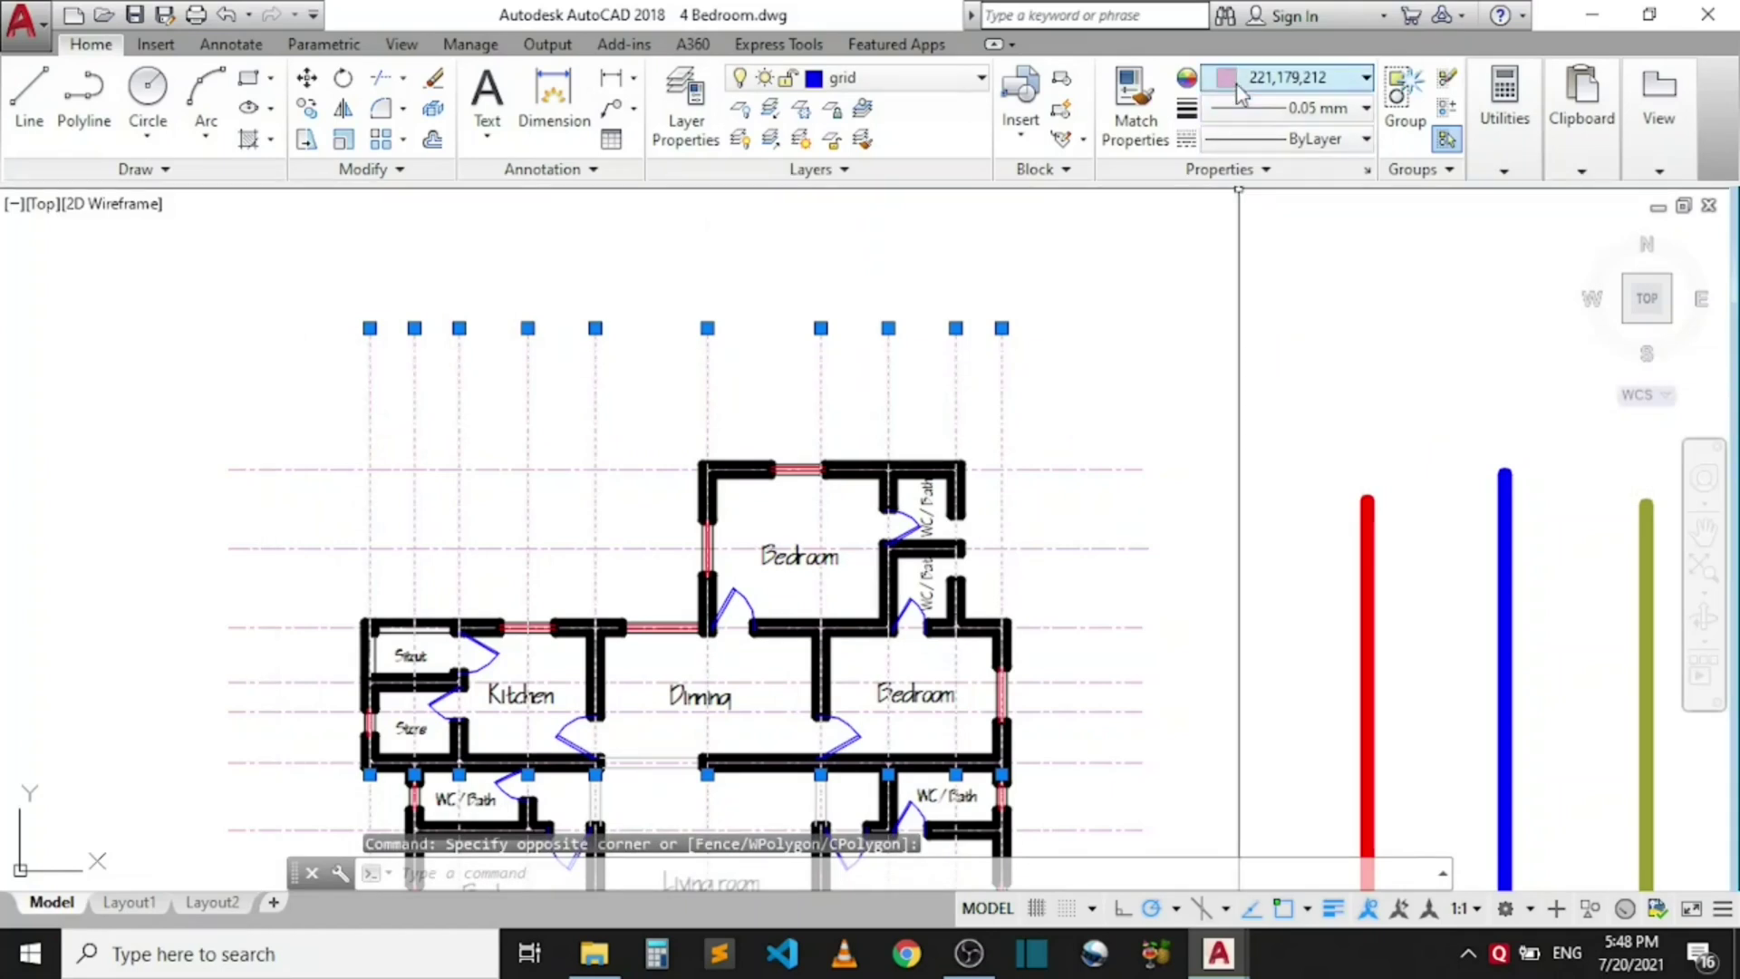
click(1244, 84)
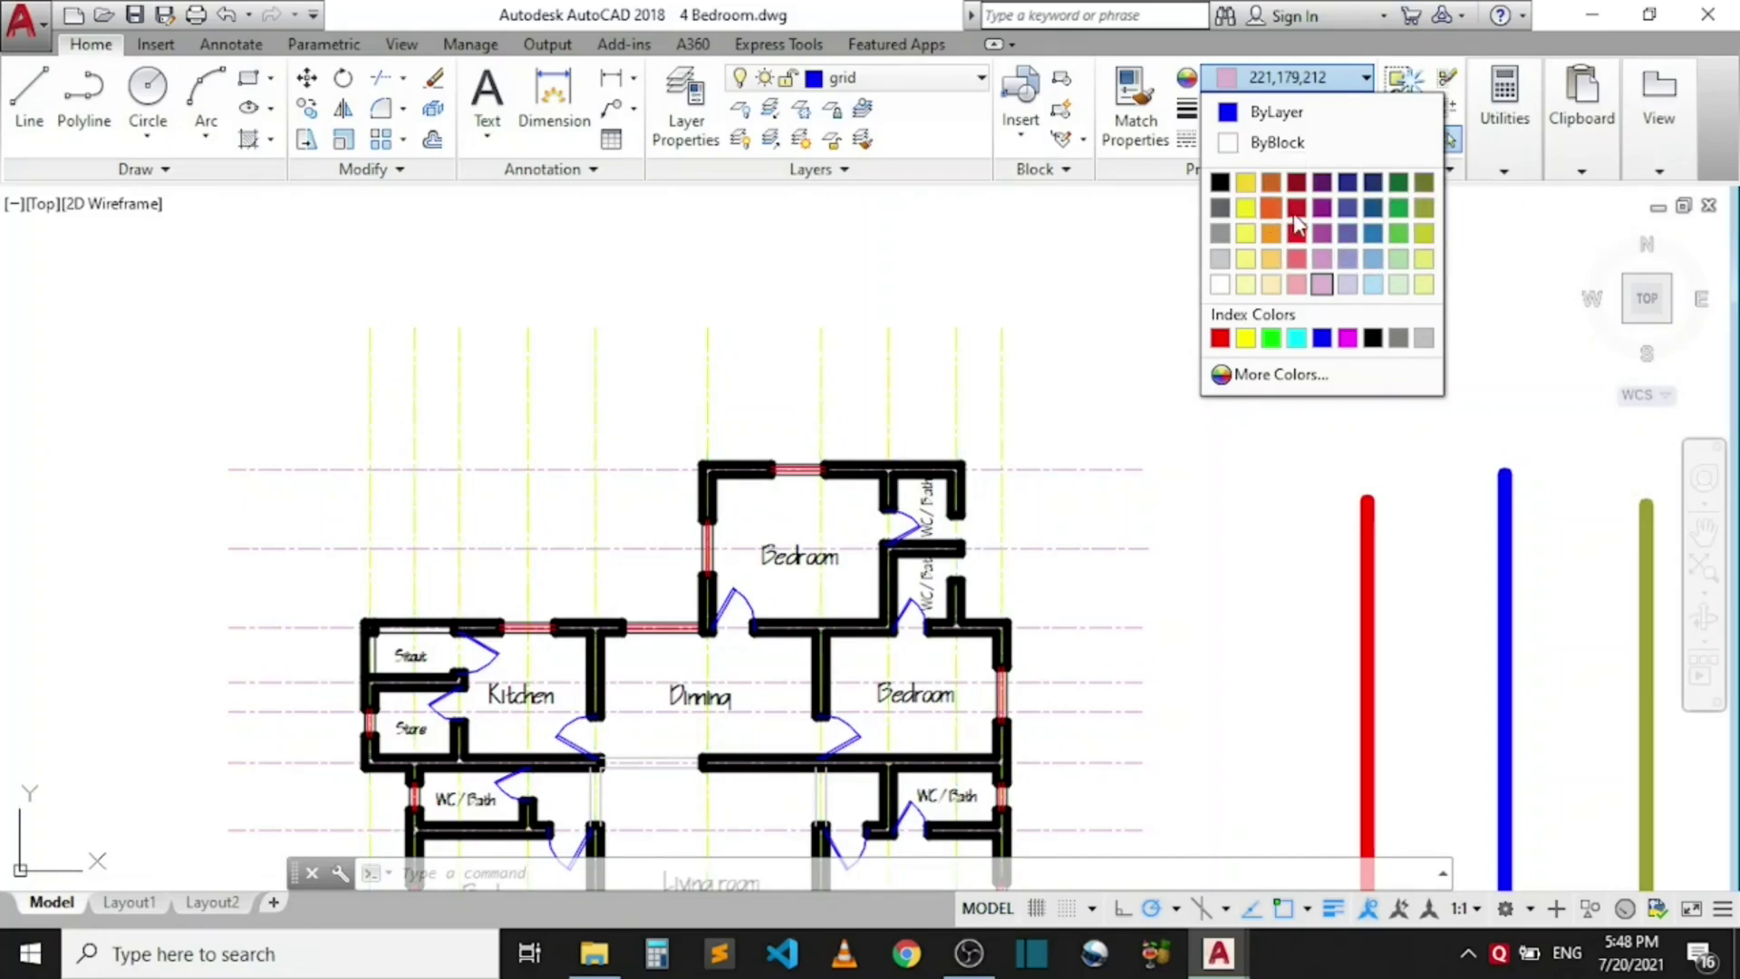
click(1272, 338)
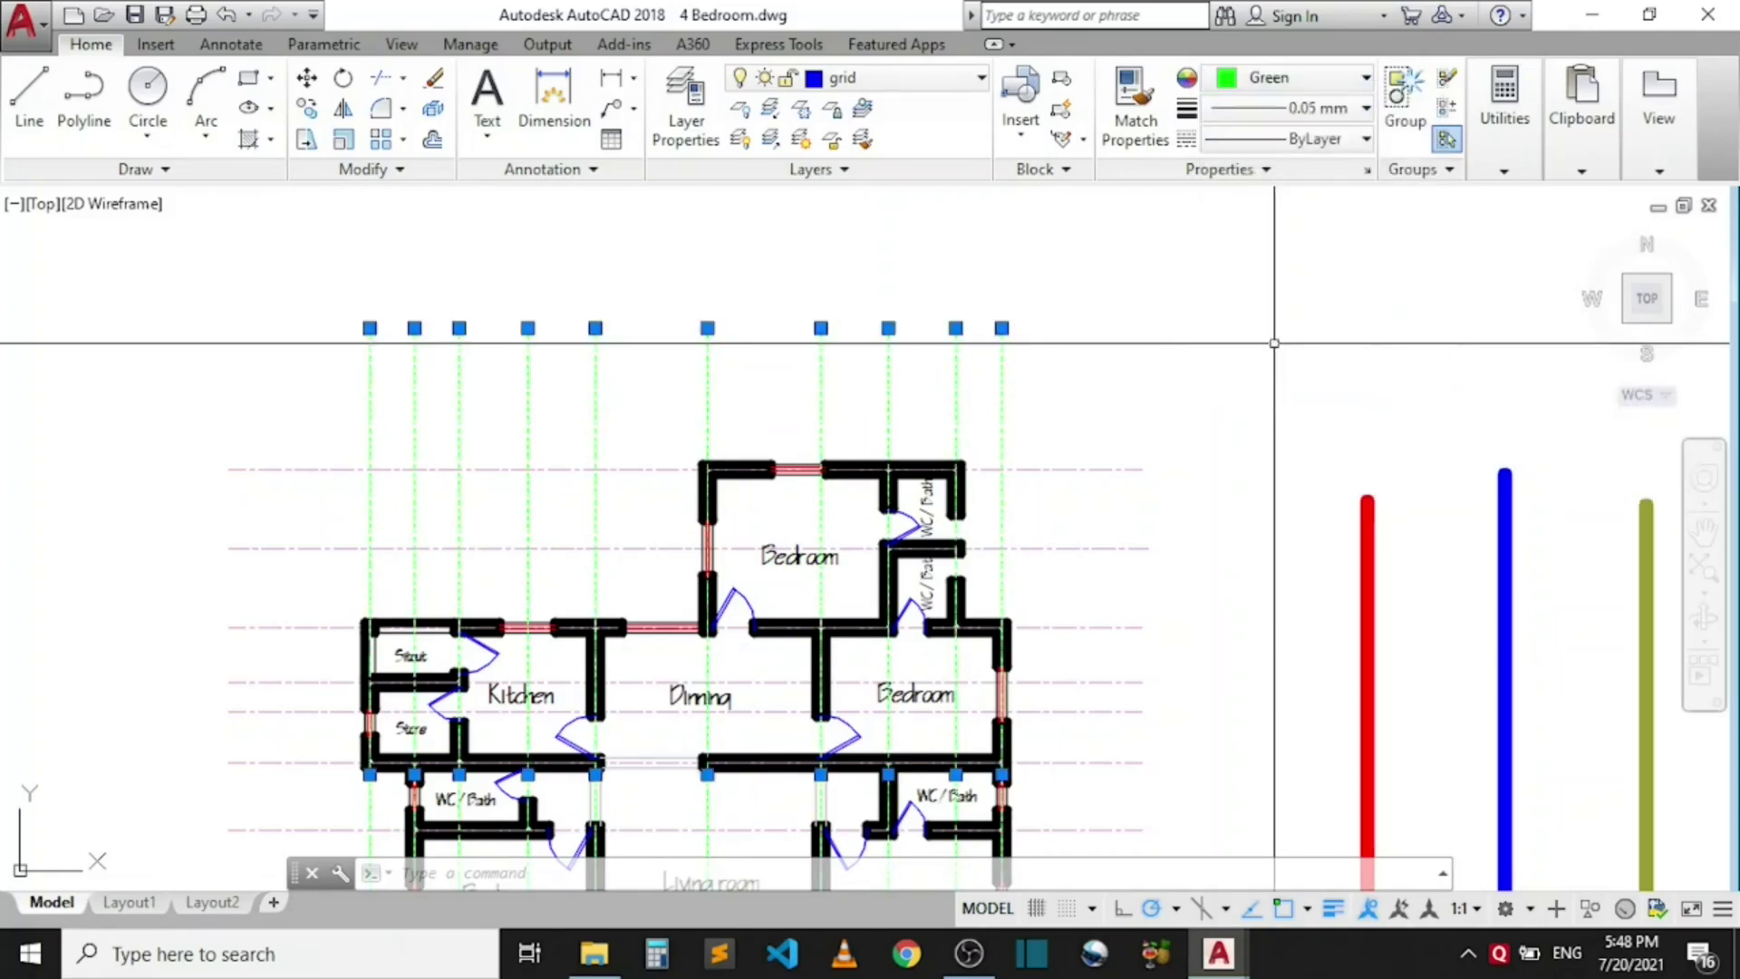
scroll(917, 324, down, 3)
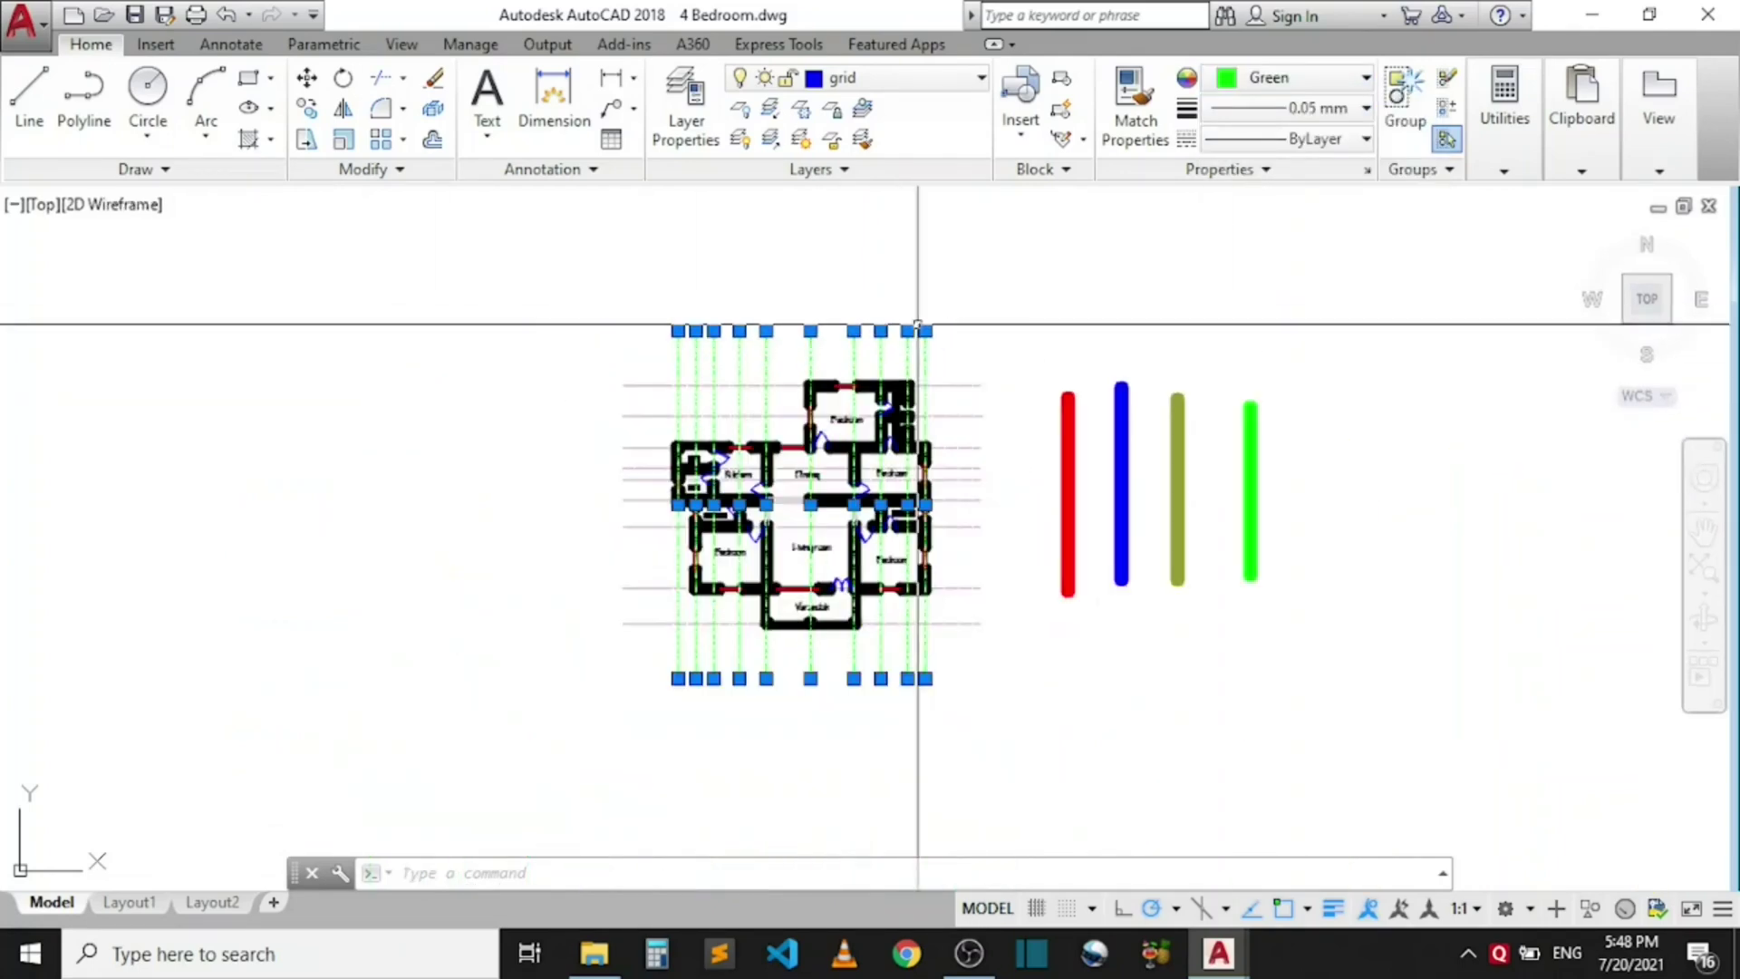
scroll(584, 502, up, 3)
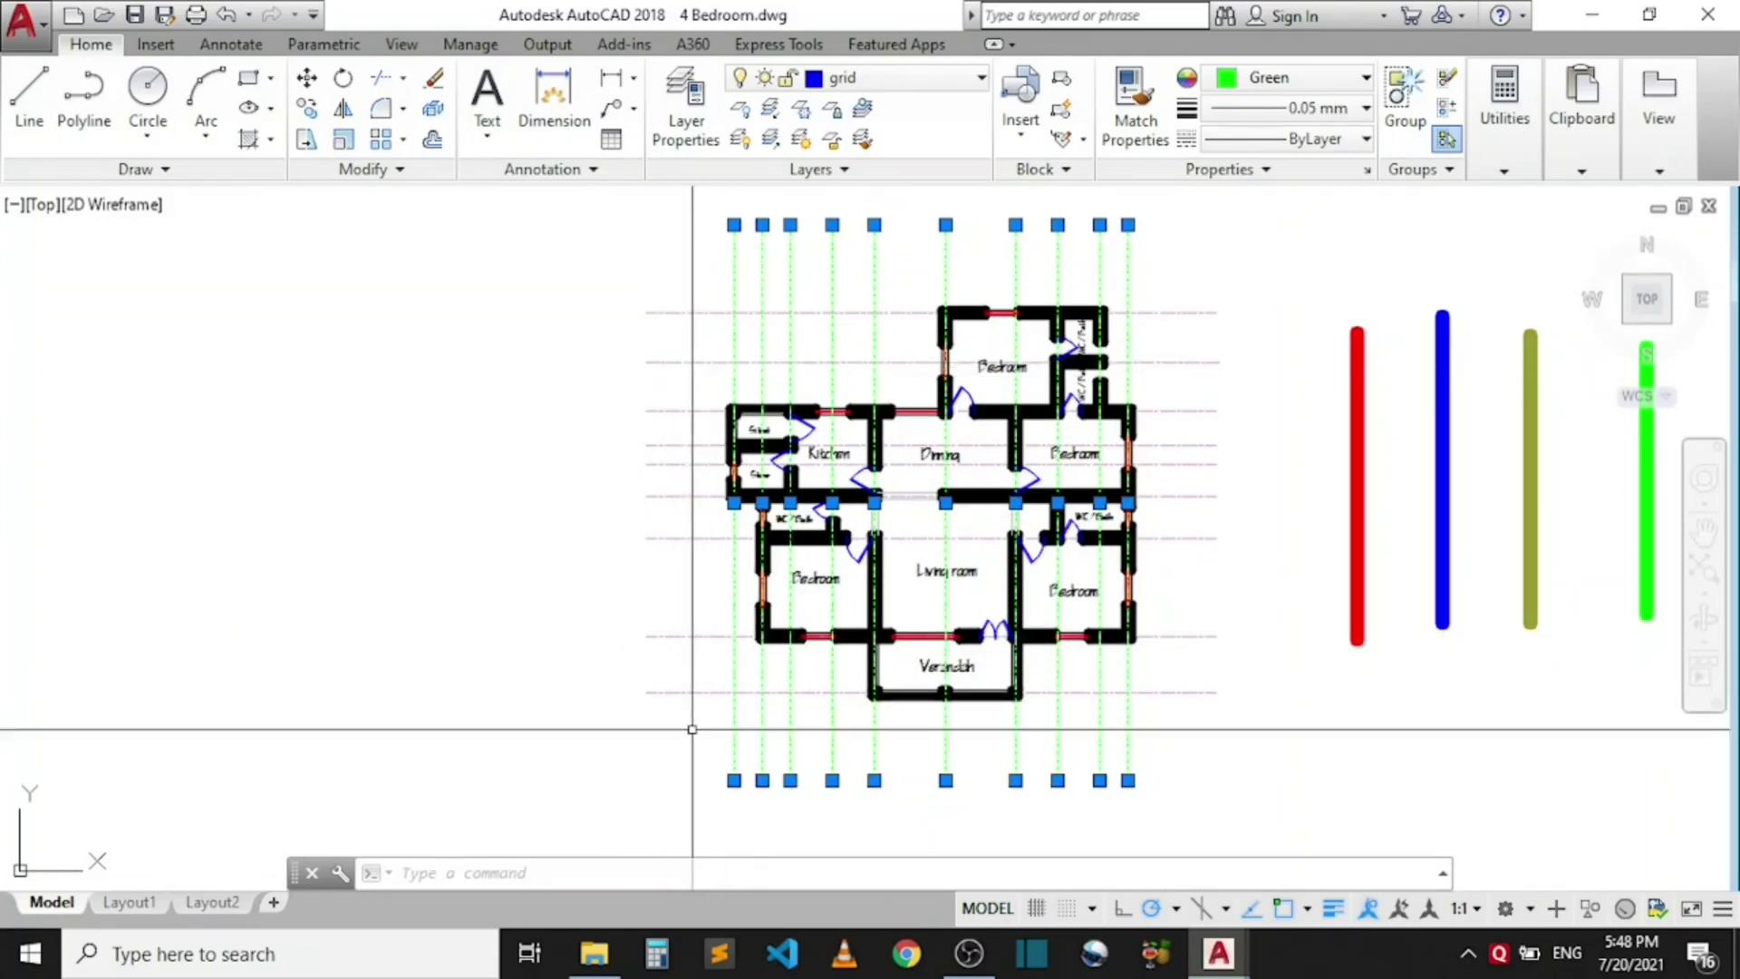
Step: Crossing-select the horizontal grid lines, set them to Green, and zoom out to view
click(674, 714)
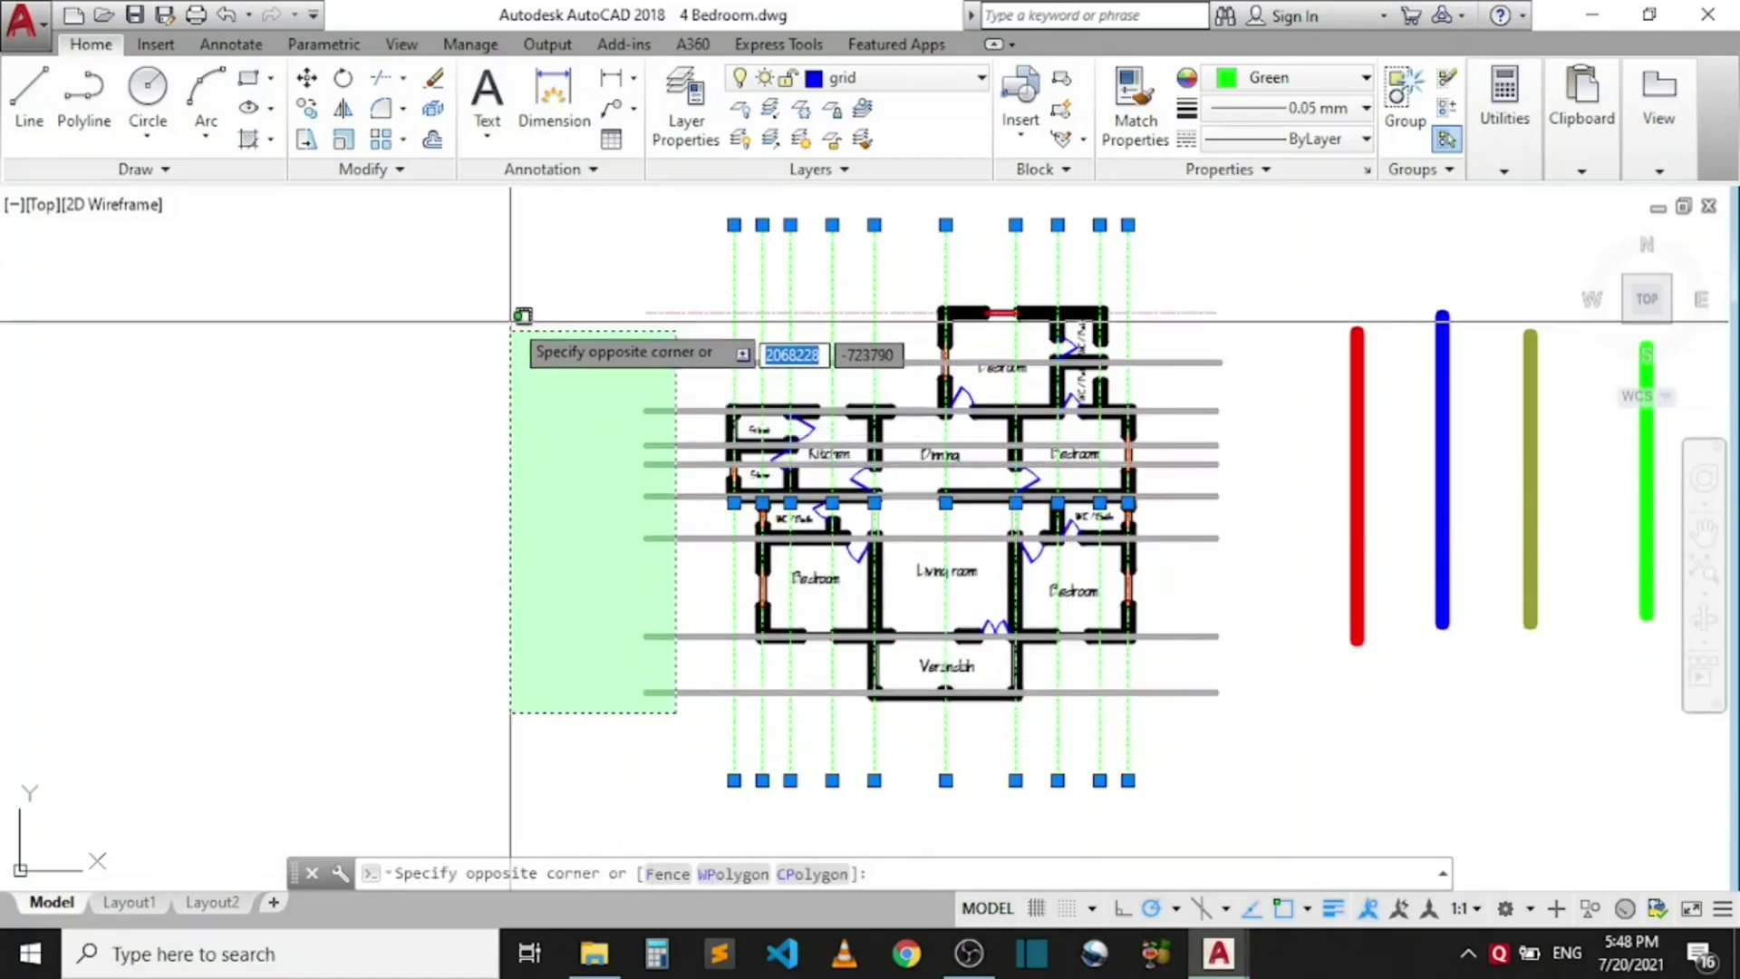
click(518, 312)
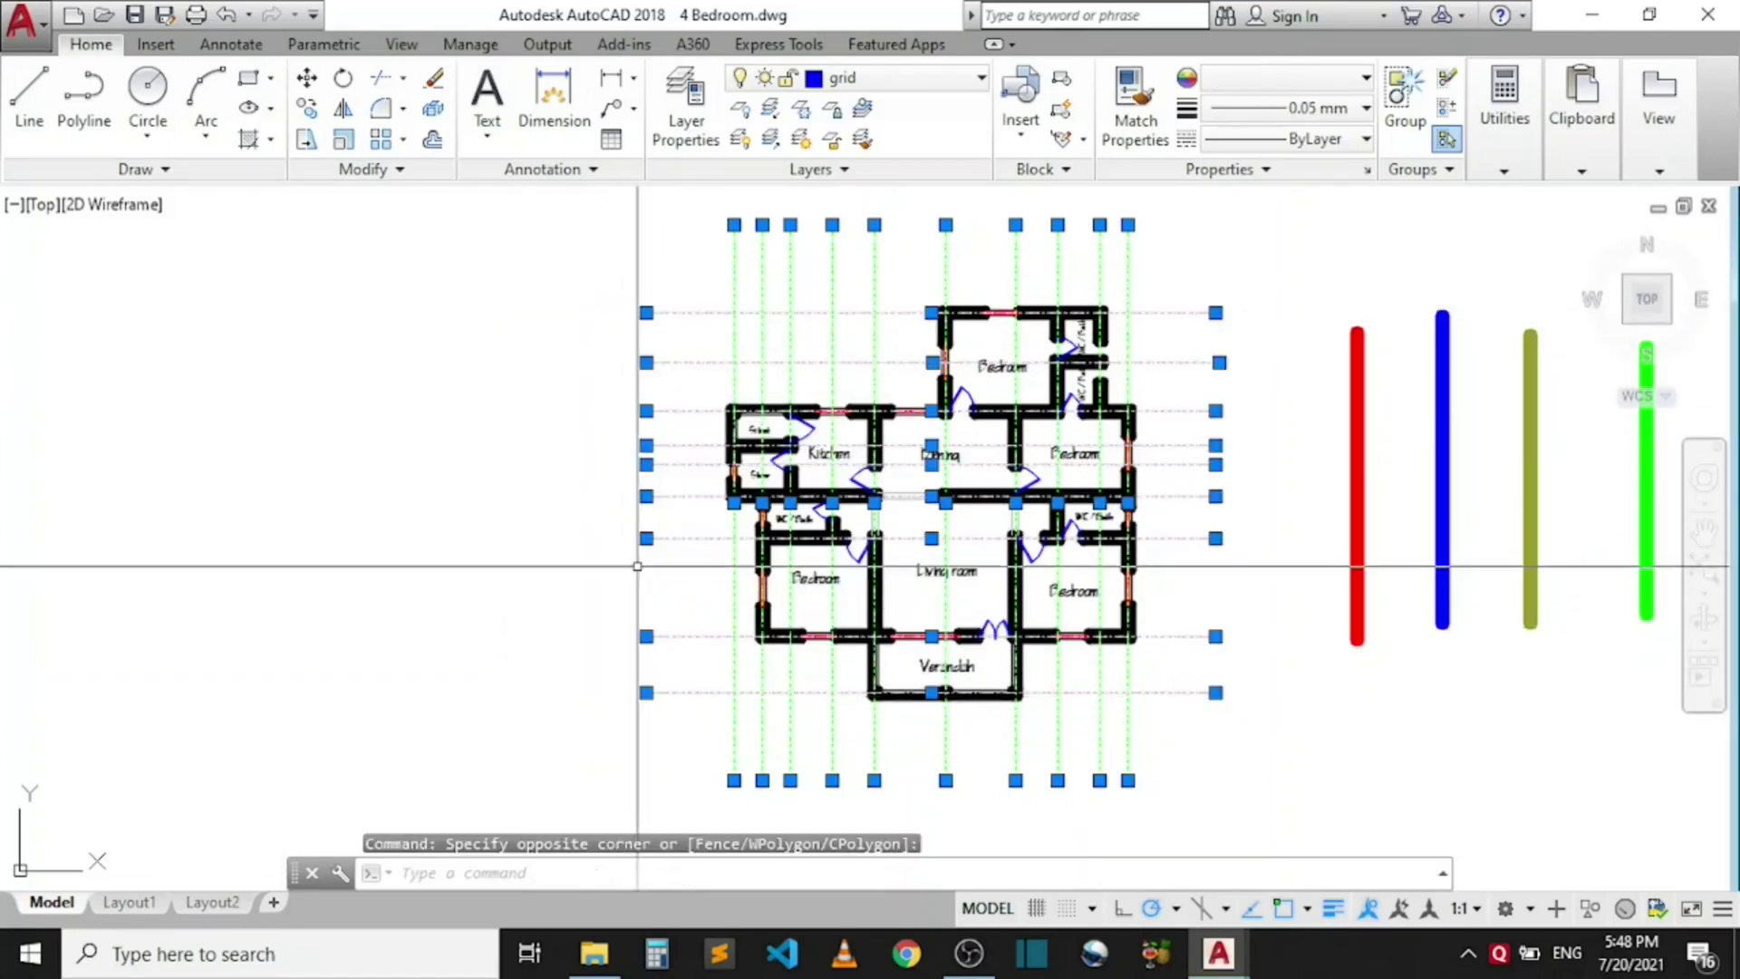
click(1292, 80)
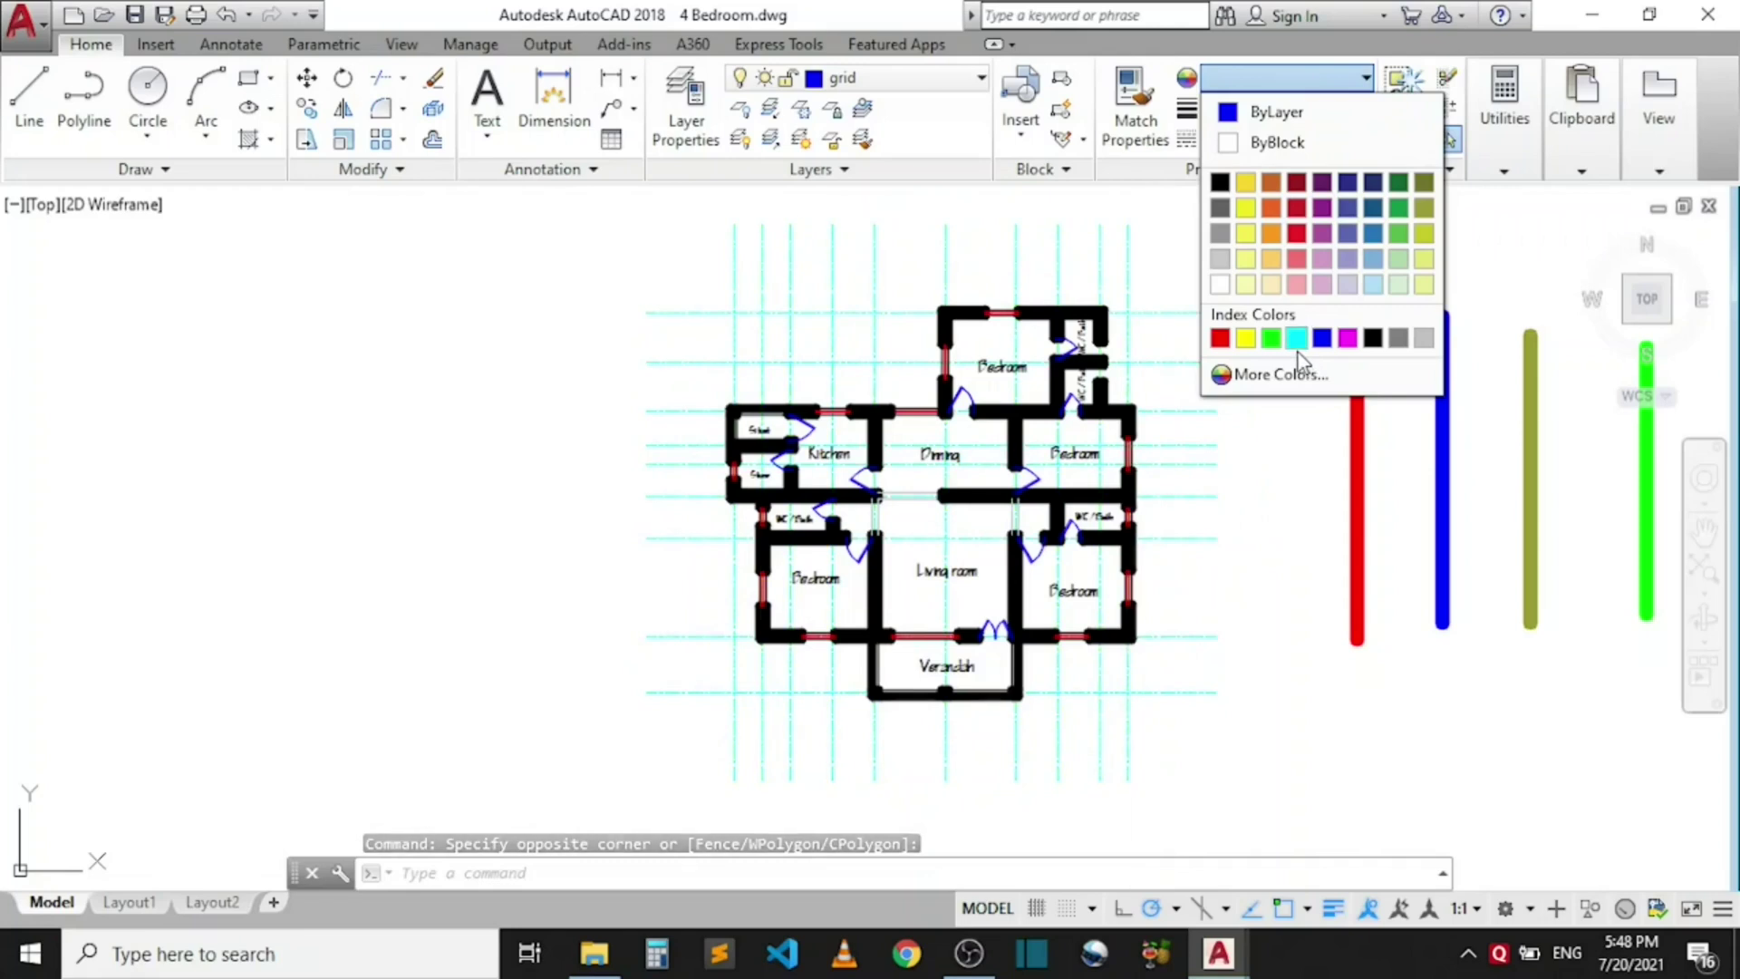
click(1272, 339)
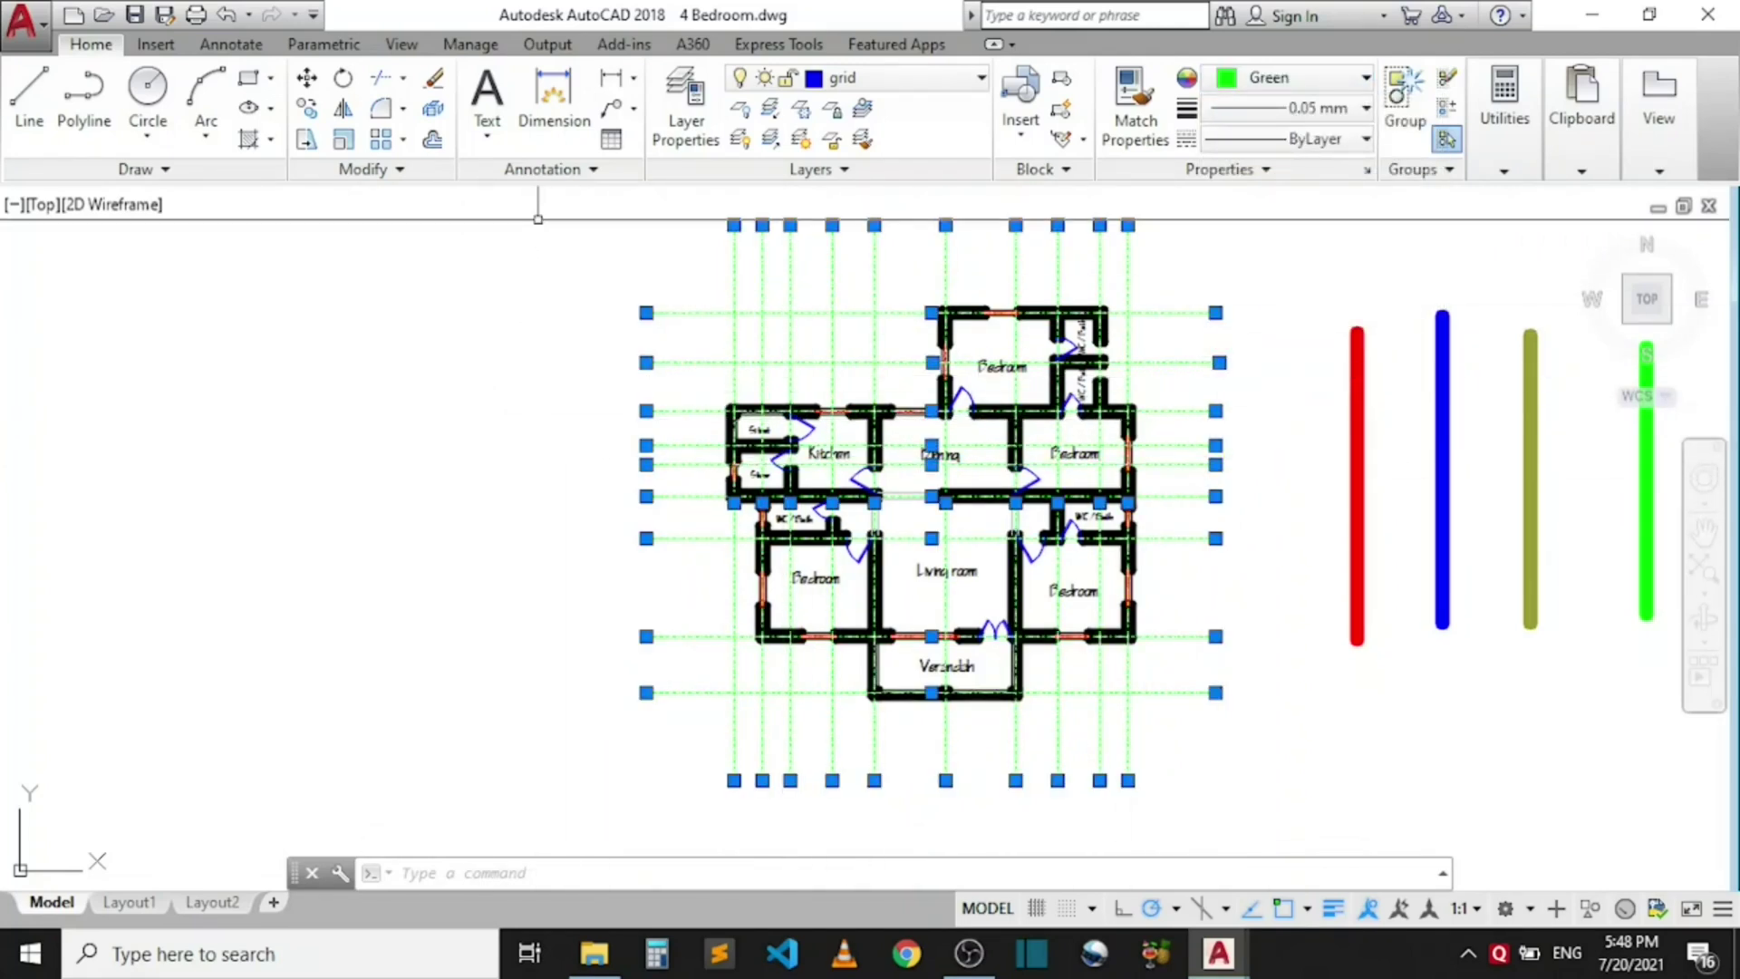
key(Escape)
scroll(948, 581, down, 4)
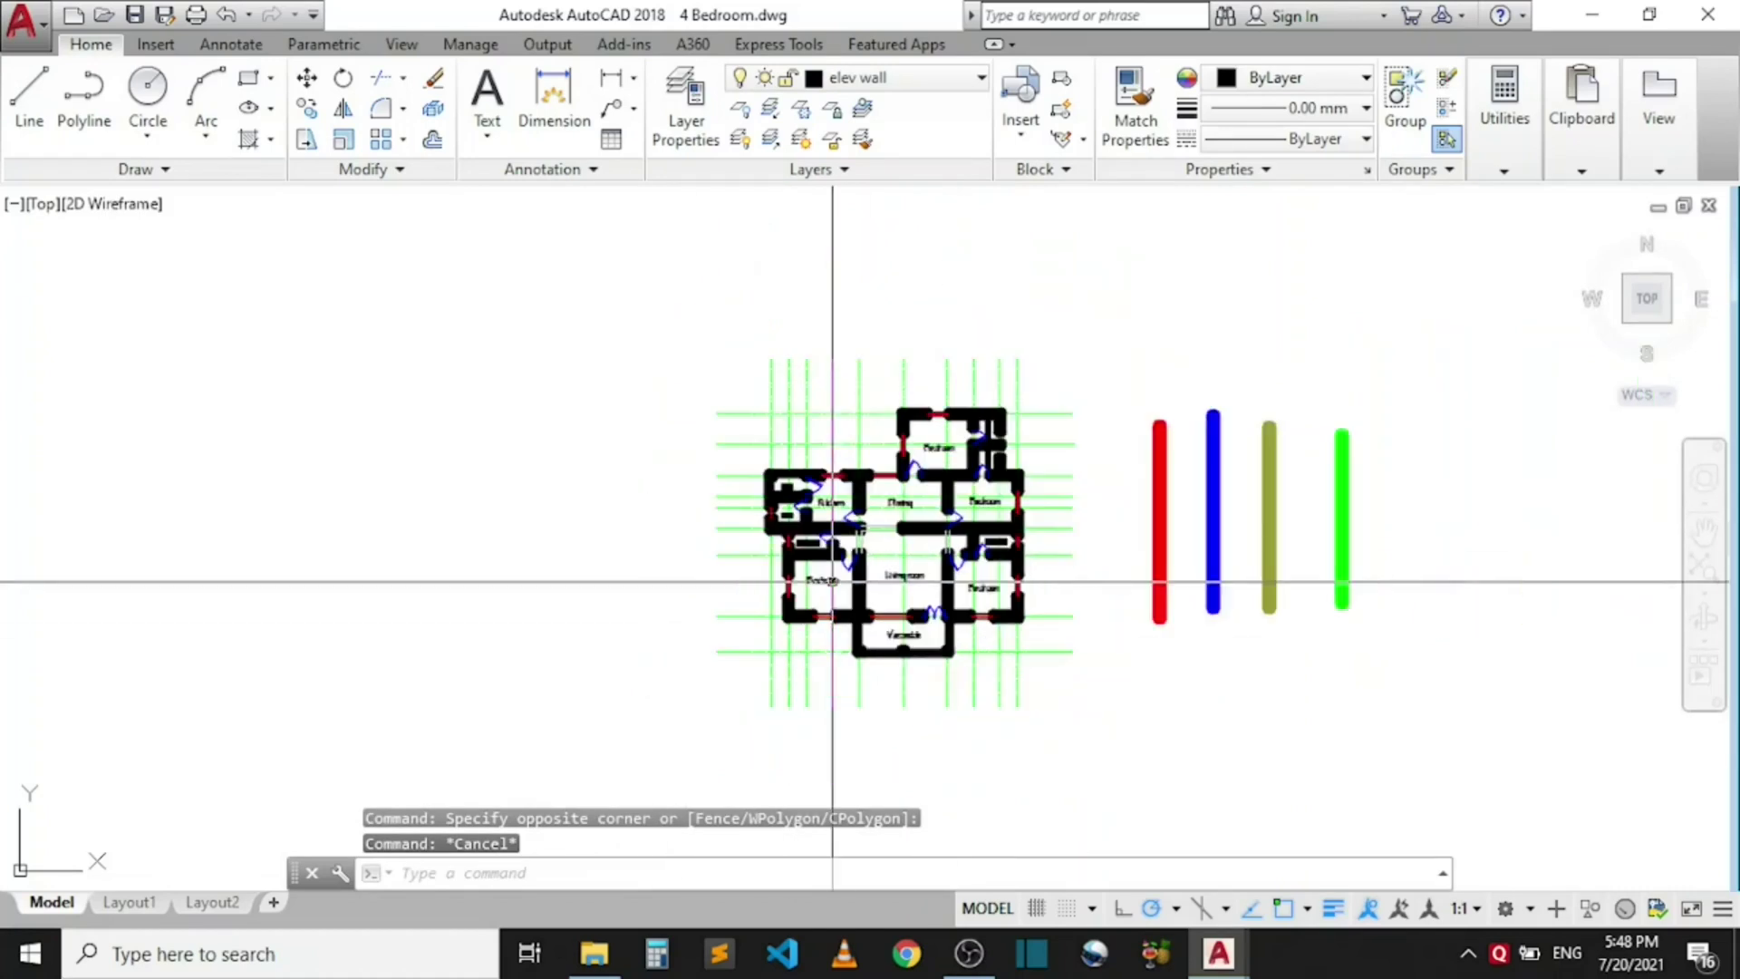
scroll(952, 583, up, 2)
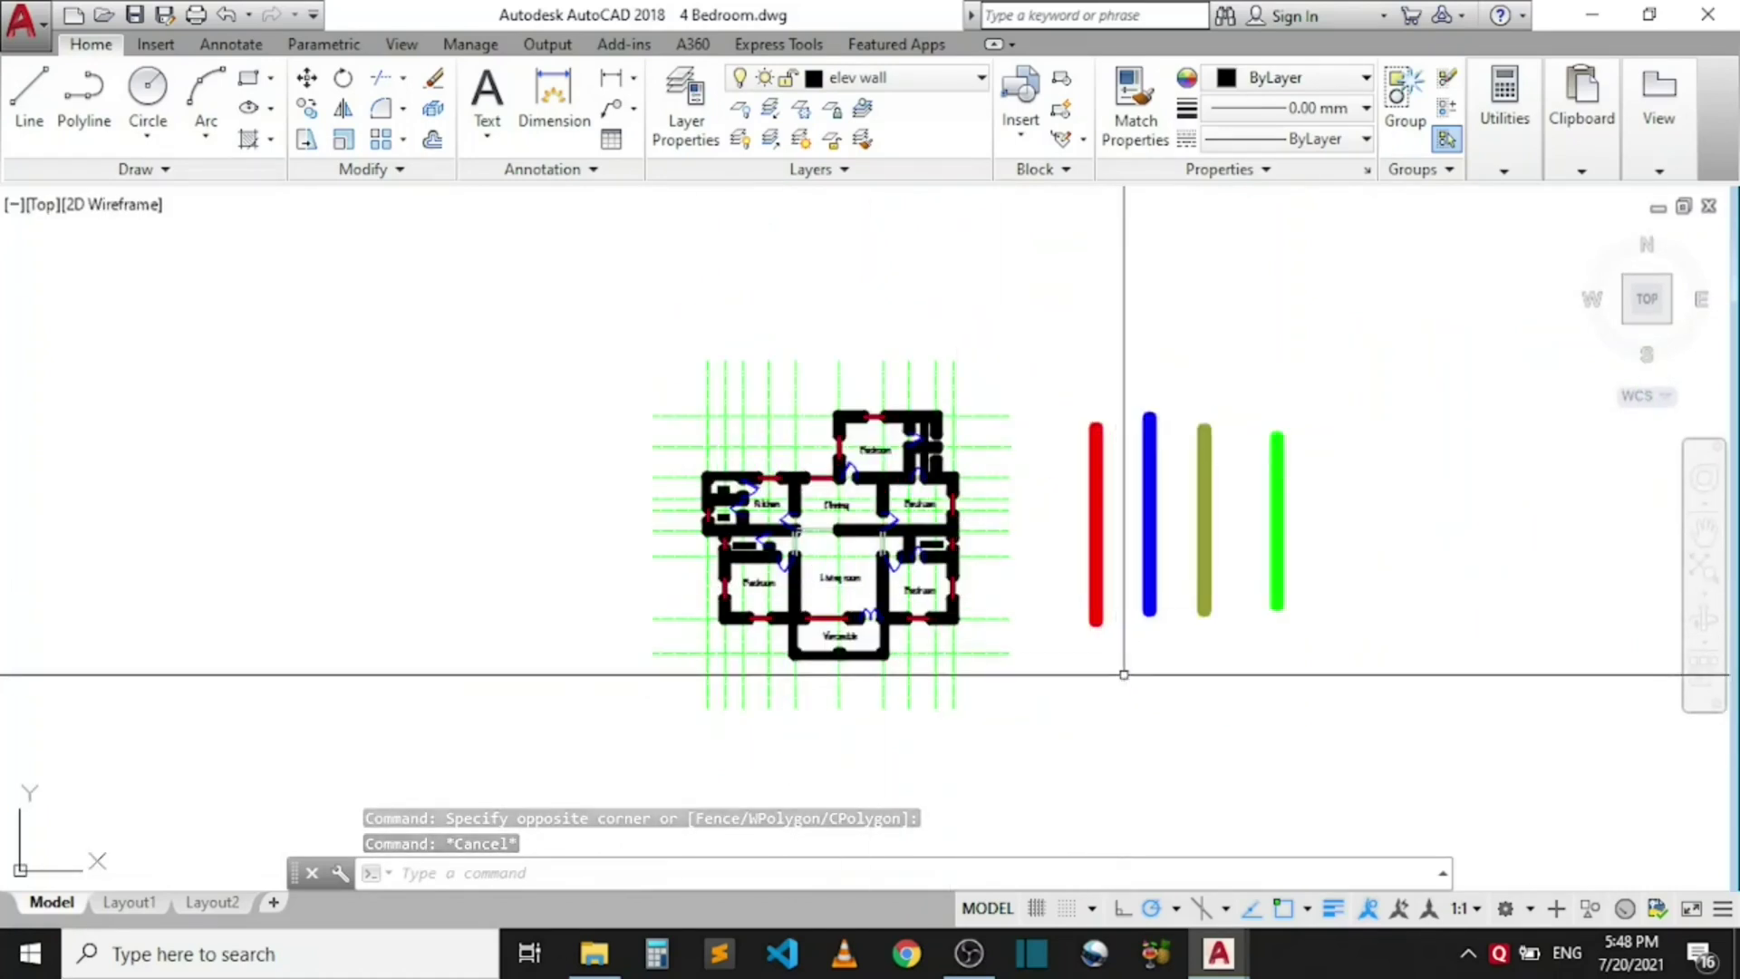
scroll(1102, 562, up, 3)
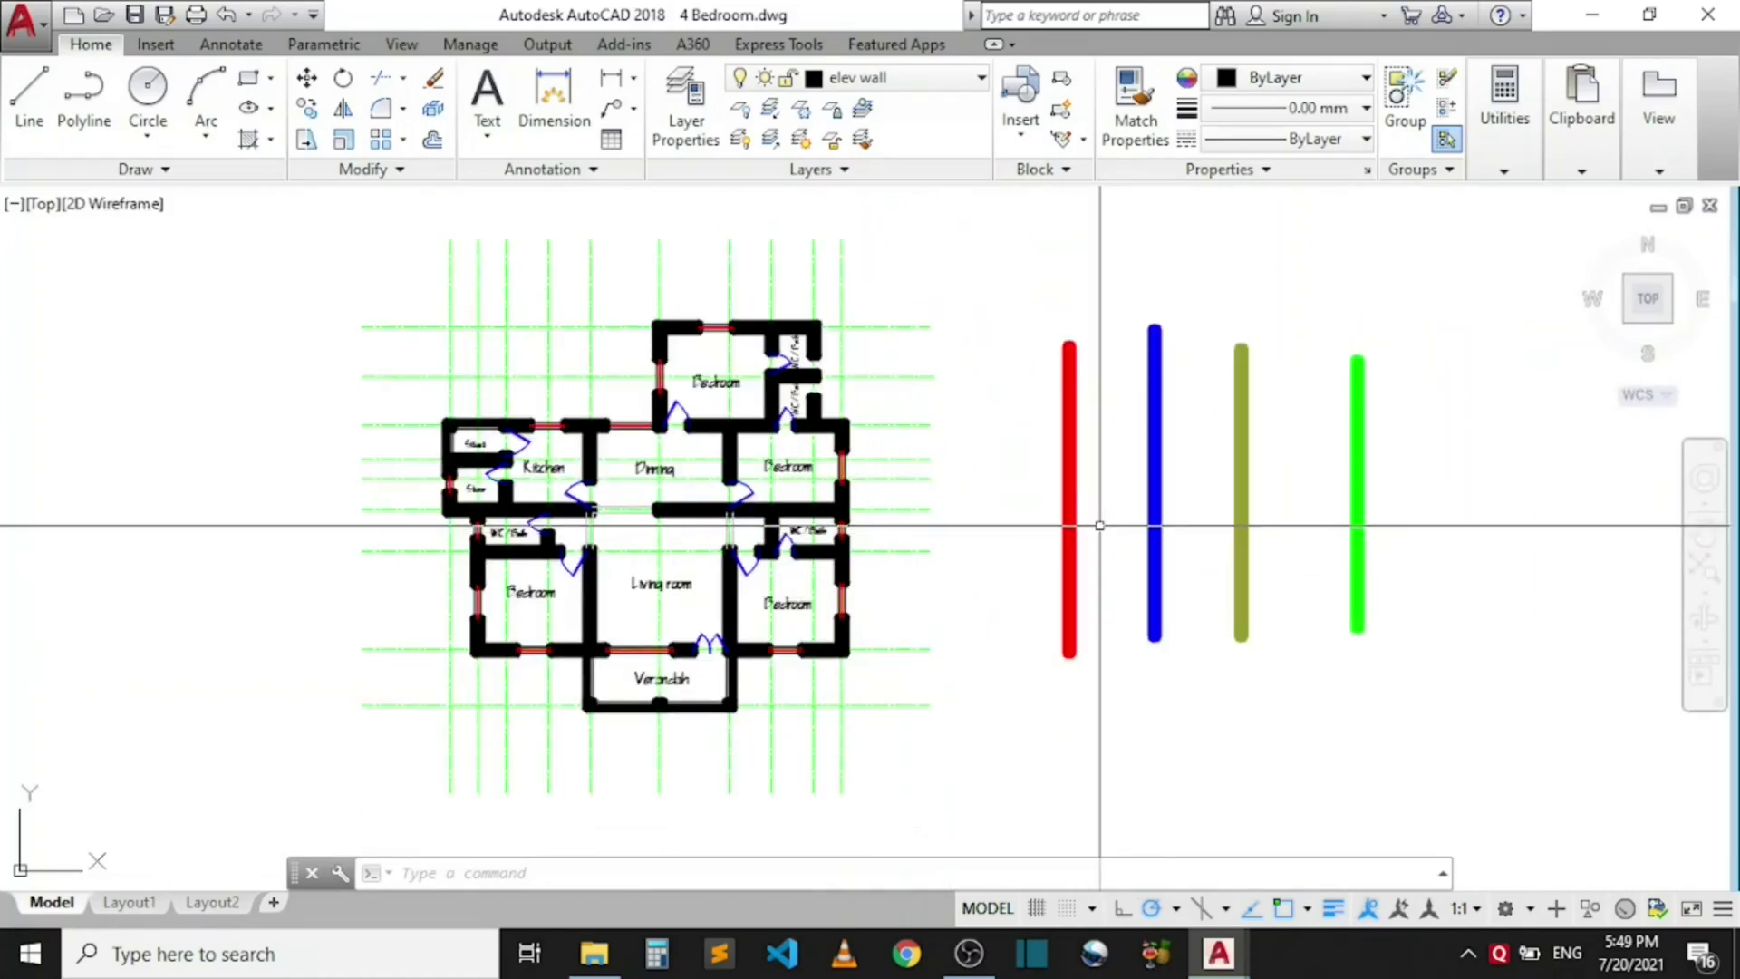